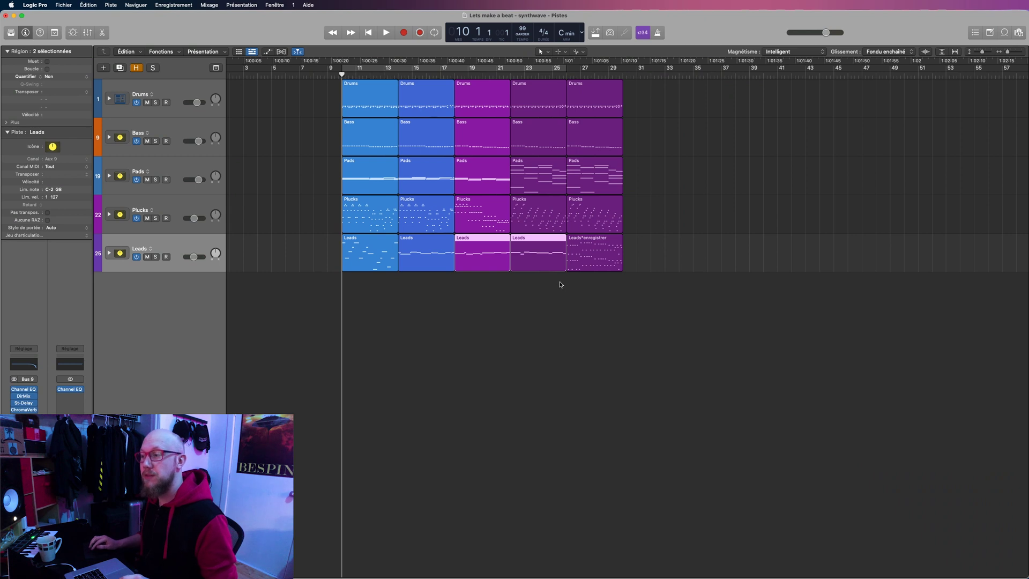
# Clear the region selection and play the beat from bar 10 through the end of its last regions.
pyautogui.click(560, 284)
pyautogui.click(598, 256)
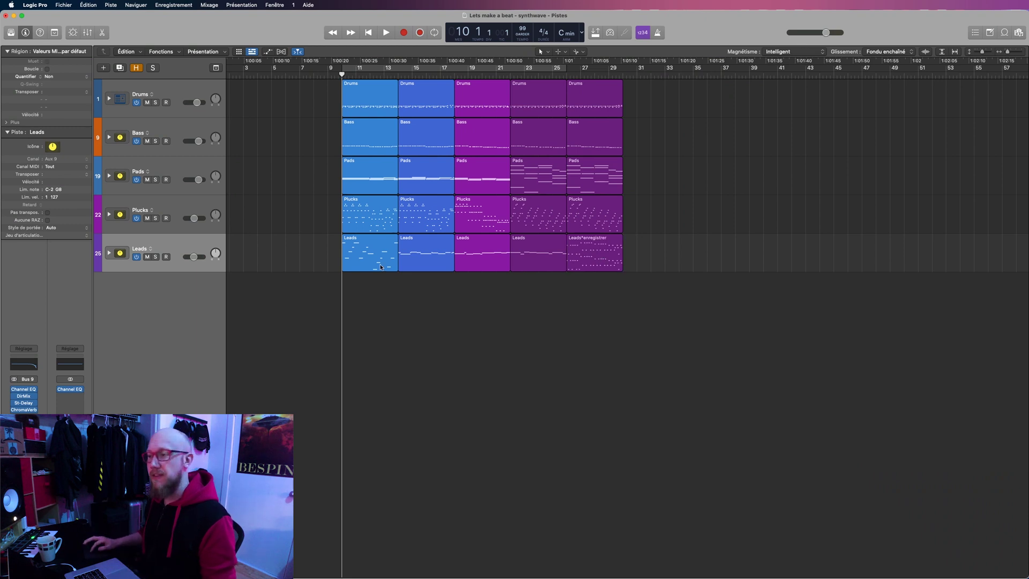
pyautogui.click(380, 266)
pyautogui.press('space')
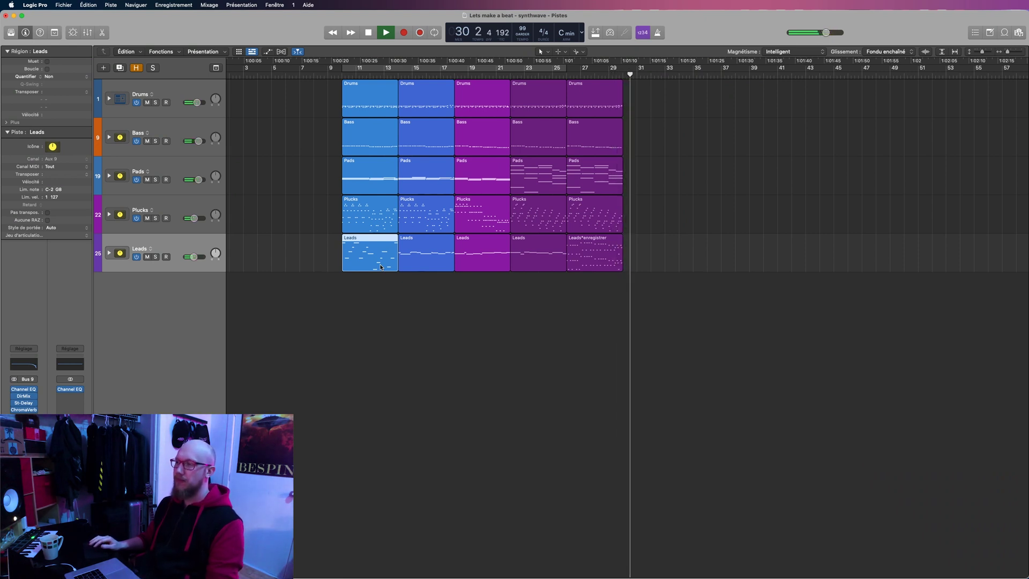
pyautogui.press('space')
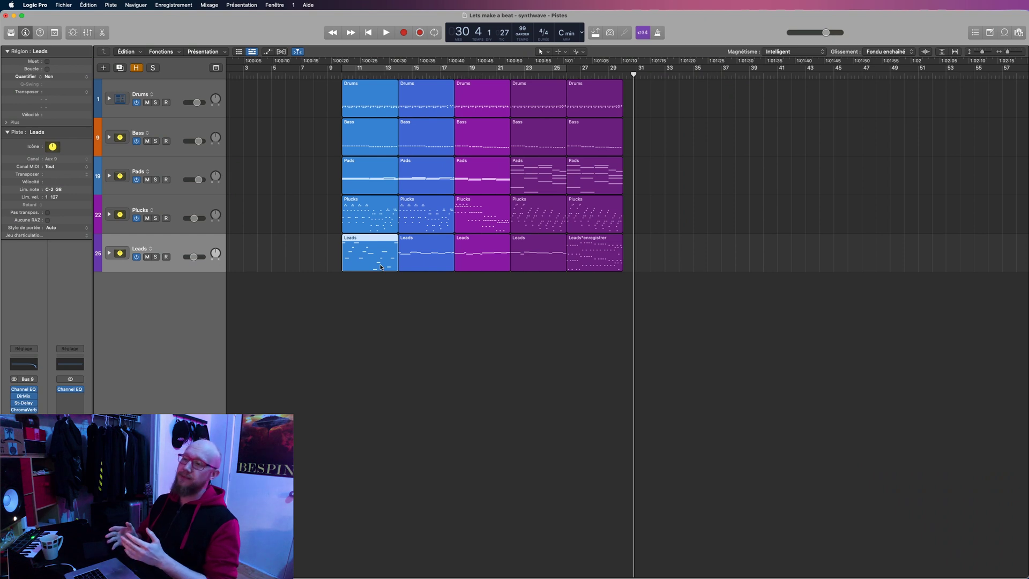
pyautogui.click(378, 282)
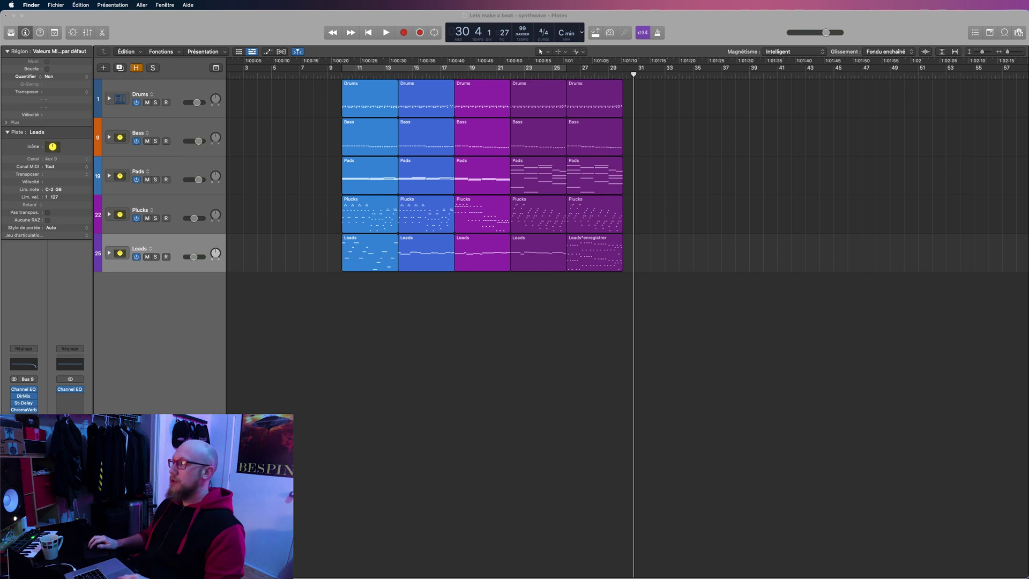
# Import the FM84 Running In The Night audio file onto a new track and analyse it with Smart Tempo.
pyautogui.moveTo(1028, 352); pyautogui.dragTo(244, 325)
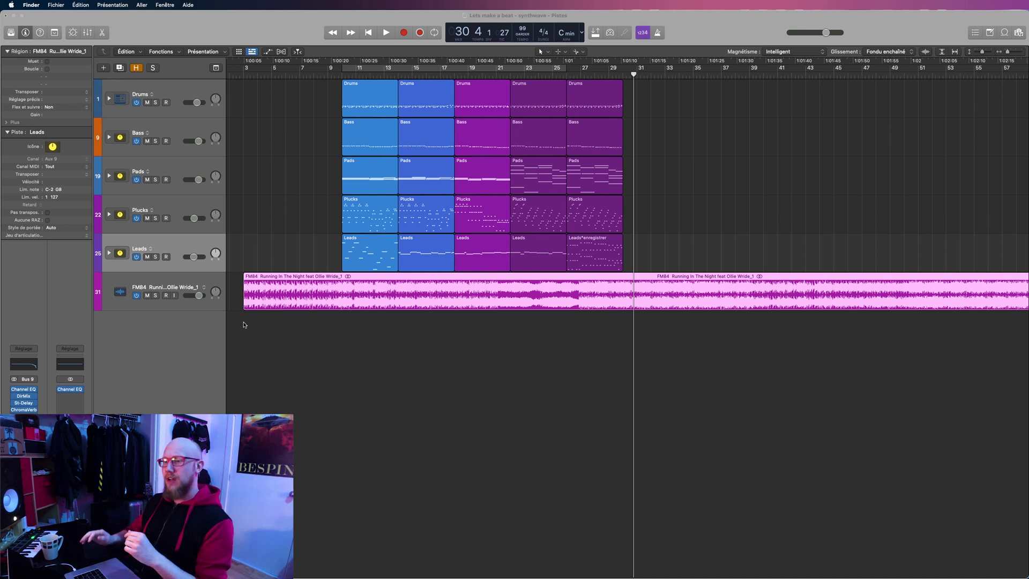
pyautogui.doubleClick(292, 300)
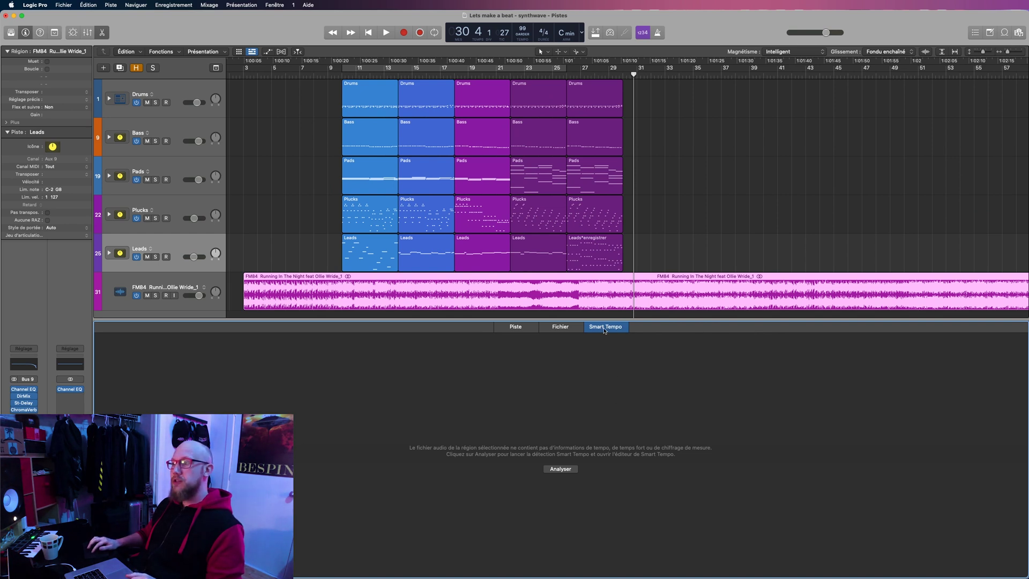
pyautogui.click(567, 470)
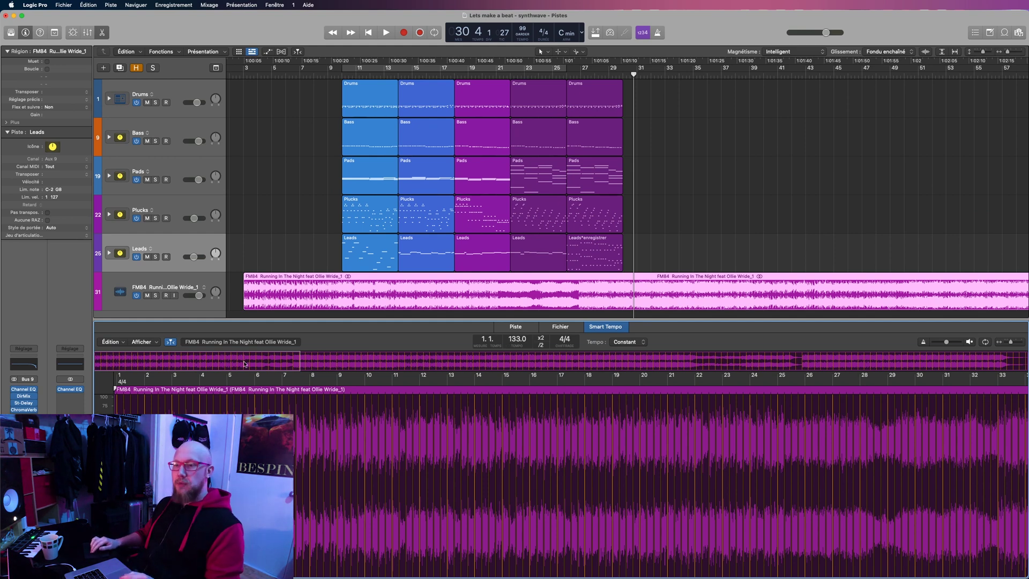
# Apply the project tempo to the imported reference region and its downbeat, and fit the arrangement in view.
pyautogui.click(122, 342)
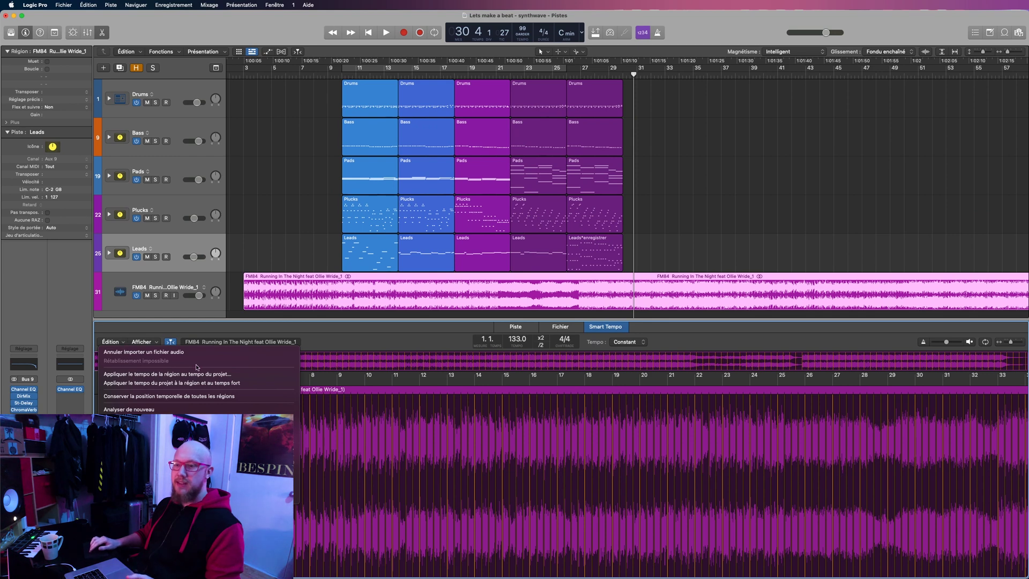
pyautogui.click(174, 384)
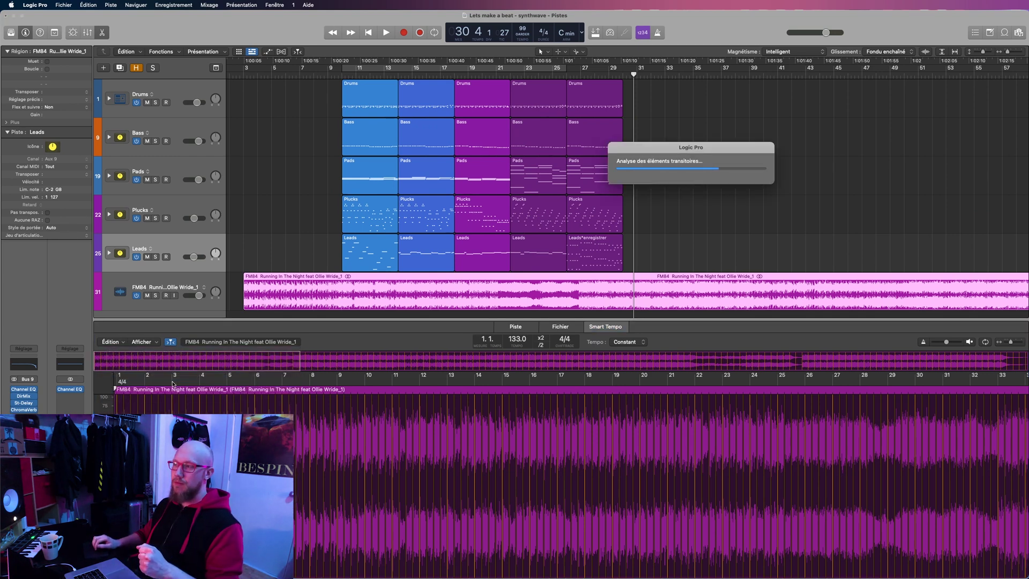
pyautogui.press('z')
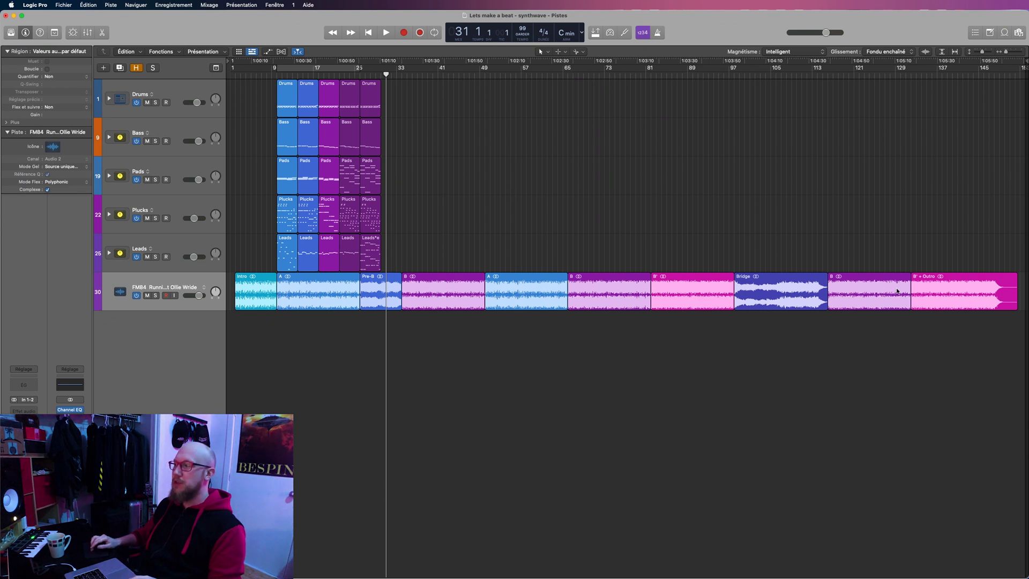
# Advance the playhead to bar 33 and select the second A section of the reference track for examination.
pyautogui.press('.')
pyautogui.press('.')
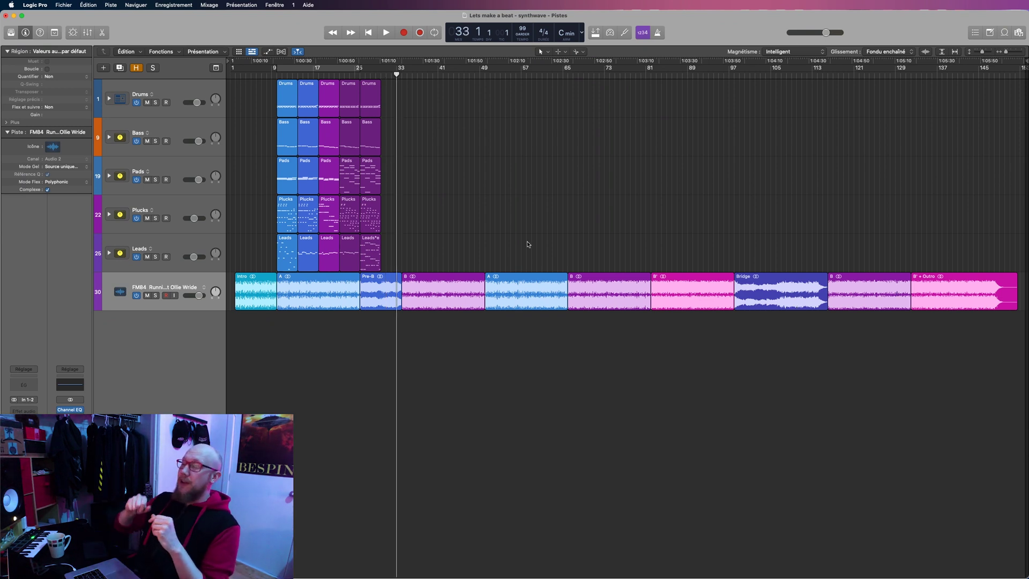
pyautogui.click(529, 275)
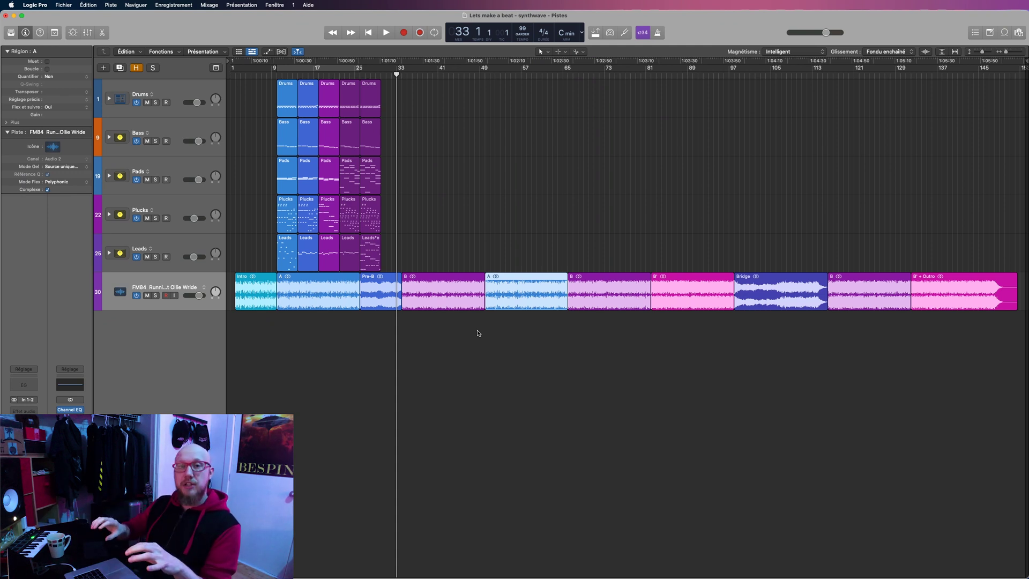
# Delete the reference audio track with its regions and move the Structure track above the Drums track.
pyautogui.press('super+z')
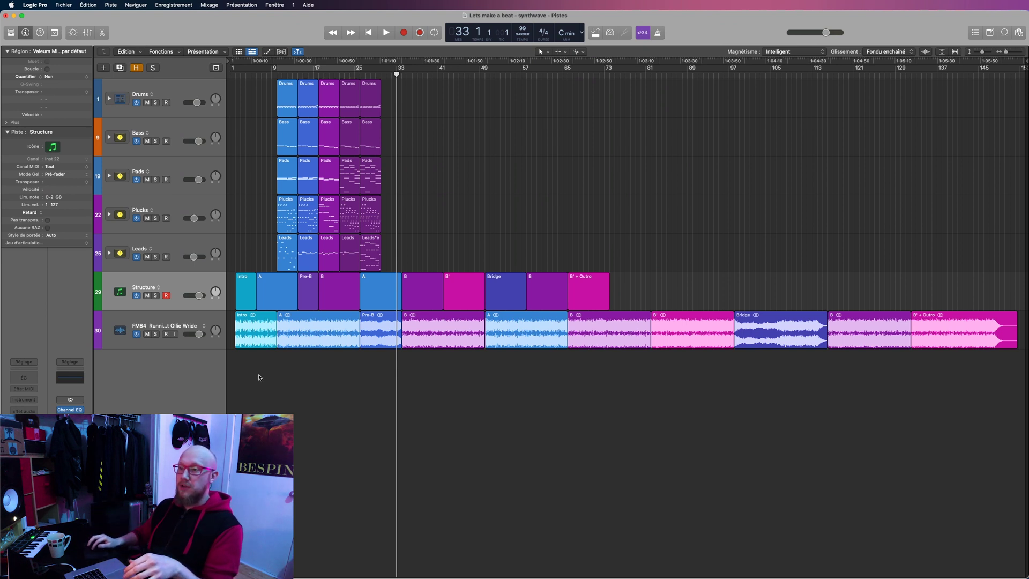
pyautogui.click(121, 323)
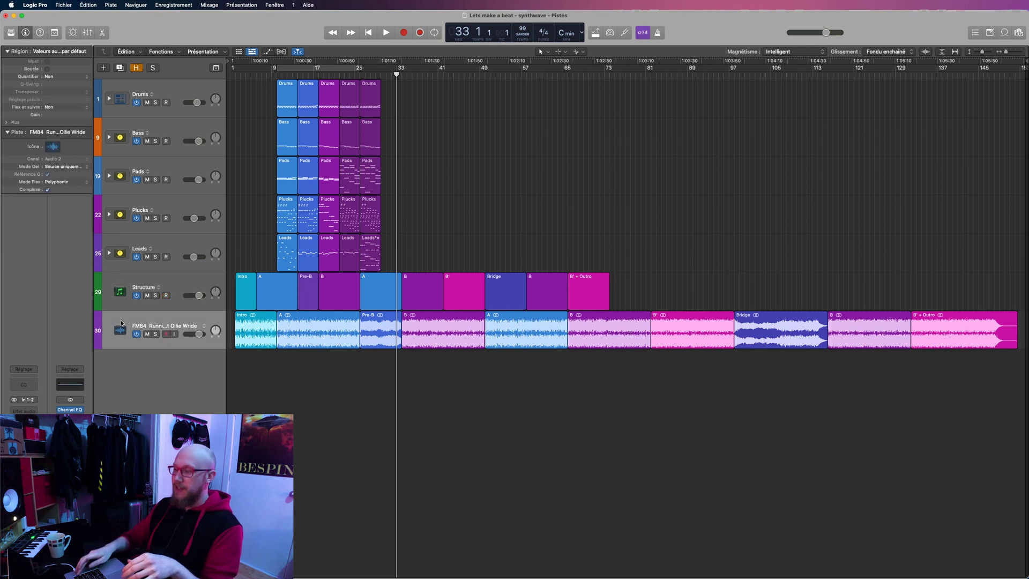
pyautogui.press('super+BackSpace')
pyautogui.press('Return')
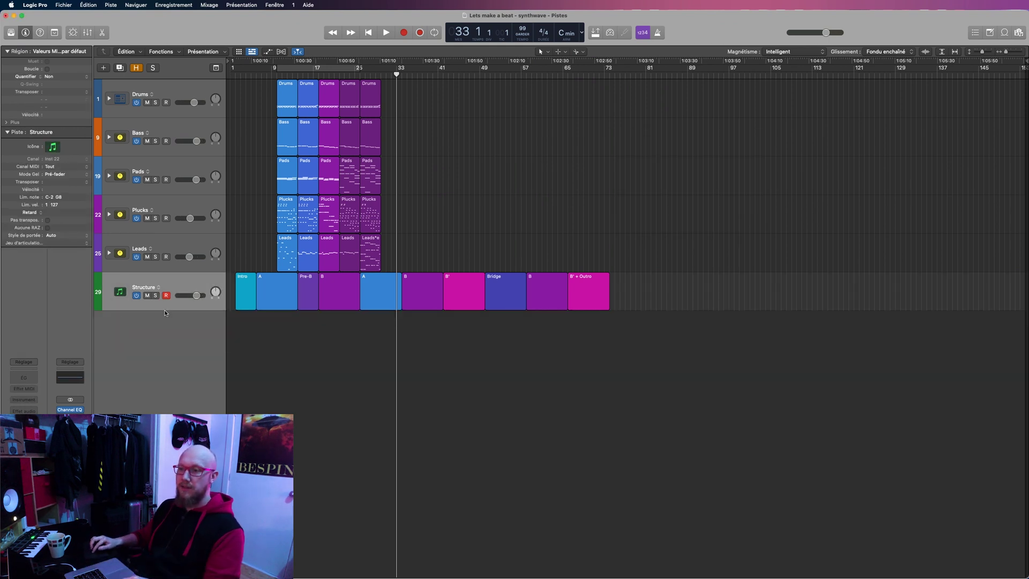
pyautogui.moveTo(162, 309); pyautogui.dragTo(113, 88)
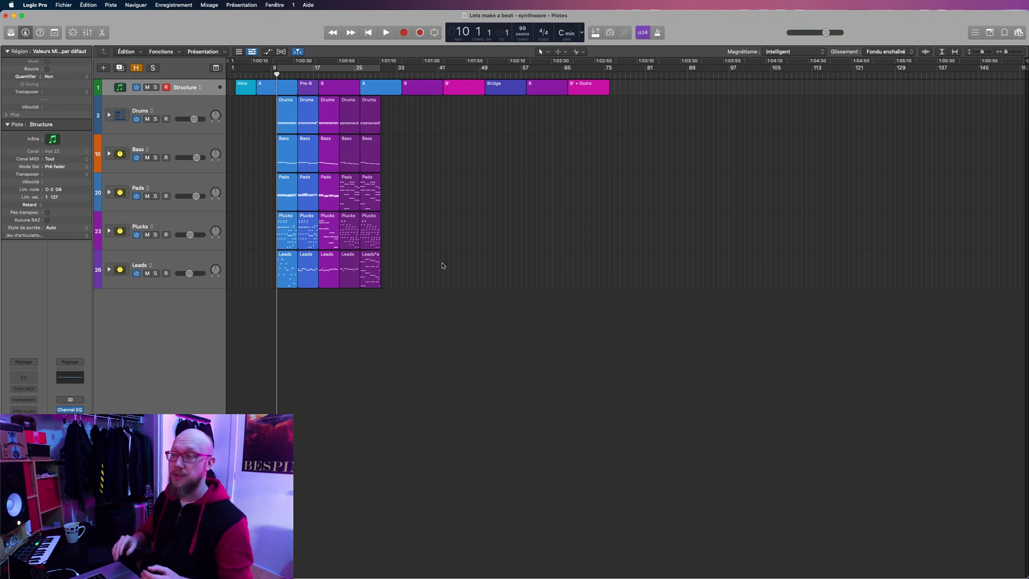
# Move the bar 10 Pads and Bass regions to the intro at bar 2, and the Drums and Plucks regions to bar 6.
pyautogui.scroll(10, 278, 114)
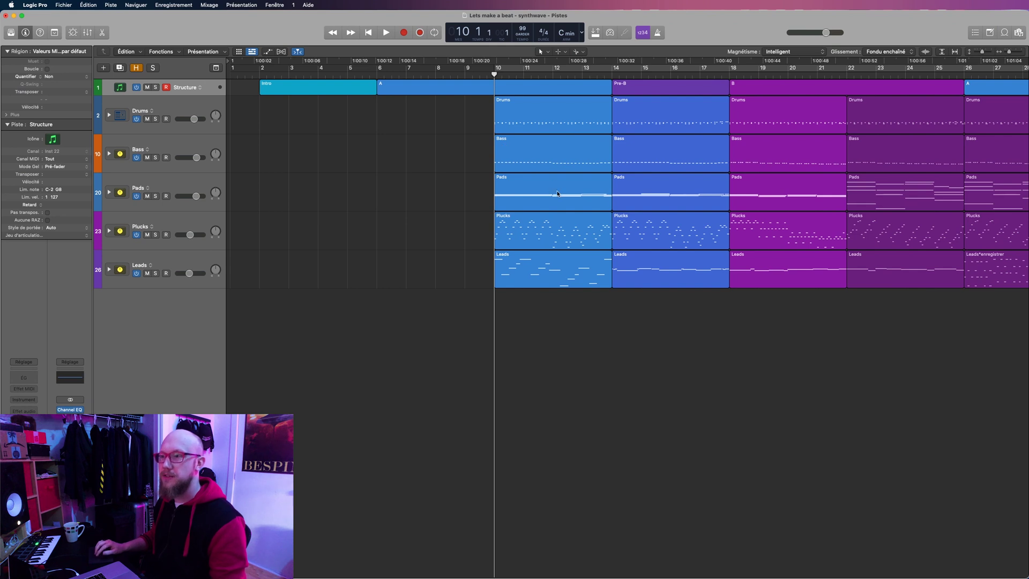
pyautogui.moveTo(555, 192); pyautogui.dragTo(322, 198)
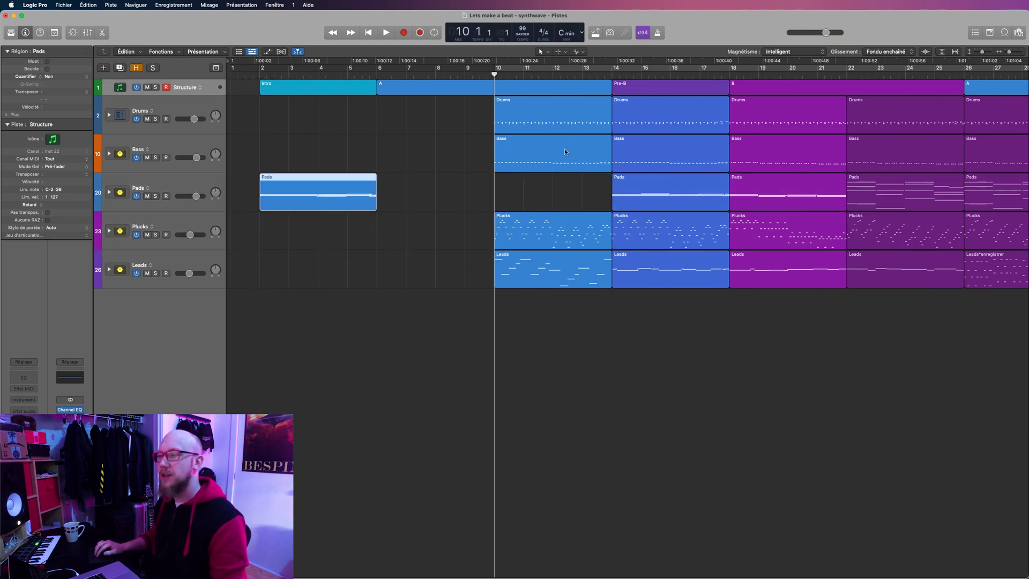
pyautogui.moveTo(564, 149); pyautogui.dragTo(332, 164)
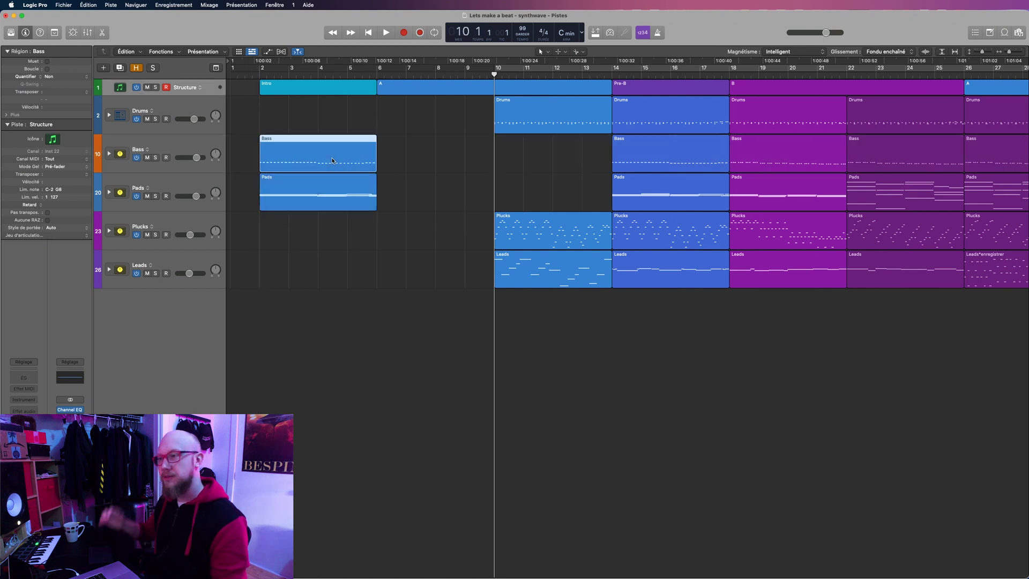
pyautogui.moveTo(550, 129); pyautogui.dragTo(435, 133)
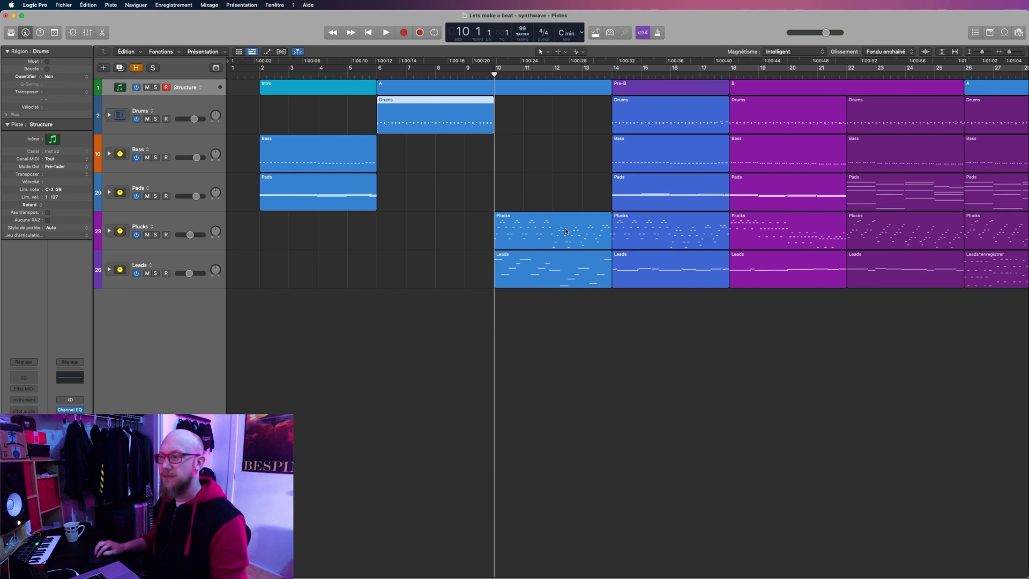
pyautogui.moveTo(566, 231); pyautogui.dragTo(450, 236)
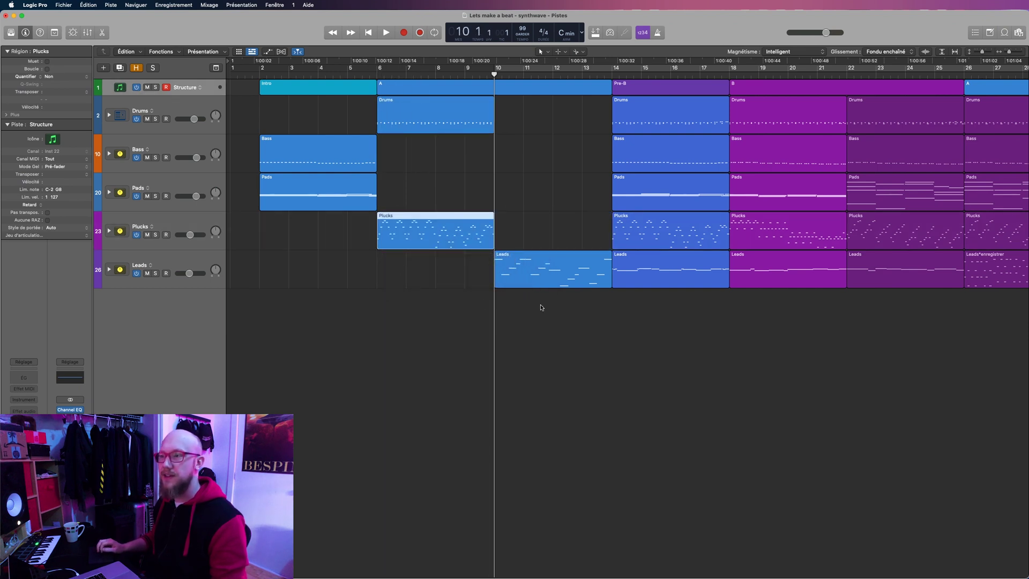
# Repeat the intro Bass and Pads regions at bar 6, and repeat all four bar 6 regions at bar 10.
pyautogui.moveTo(402, 156); pyautogui.dragTo(358, 185)
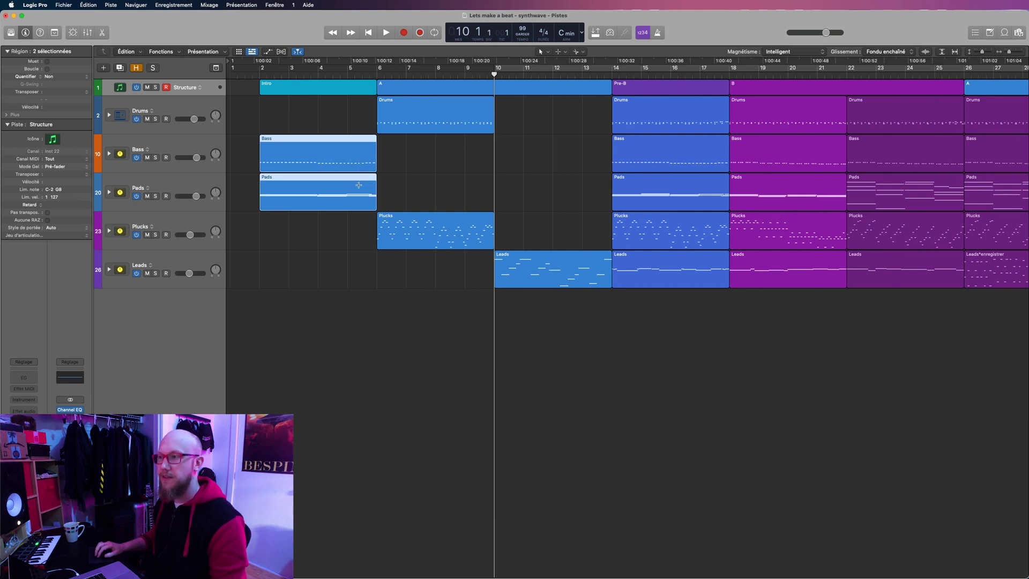
pyautogui.press('super+r')
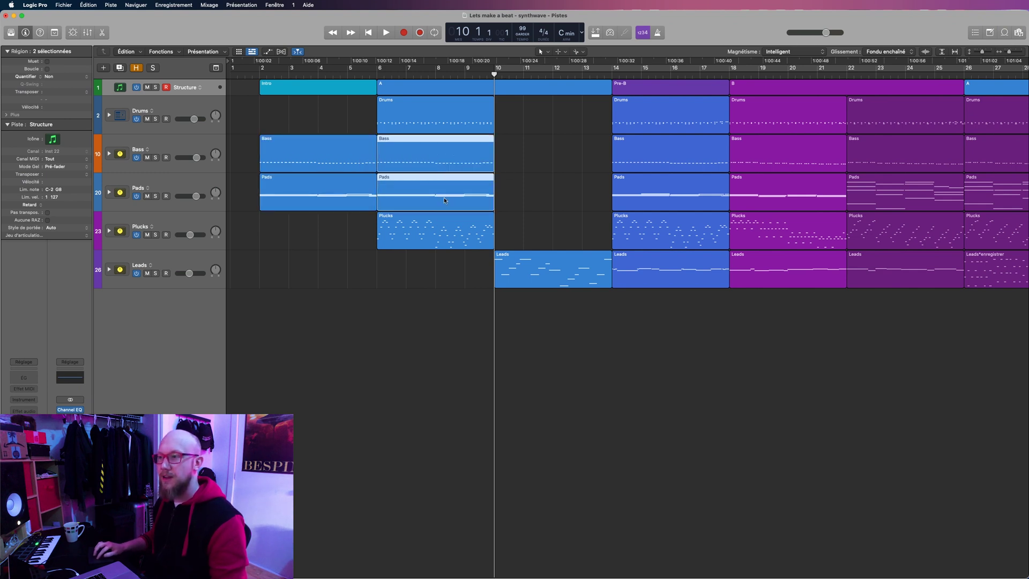
pyautogui.moveTo(521, 119); pyautogui.dragTo(428, 234)
pyautogui.press('super+r')
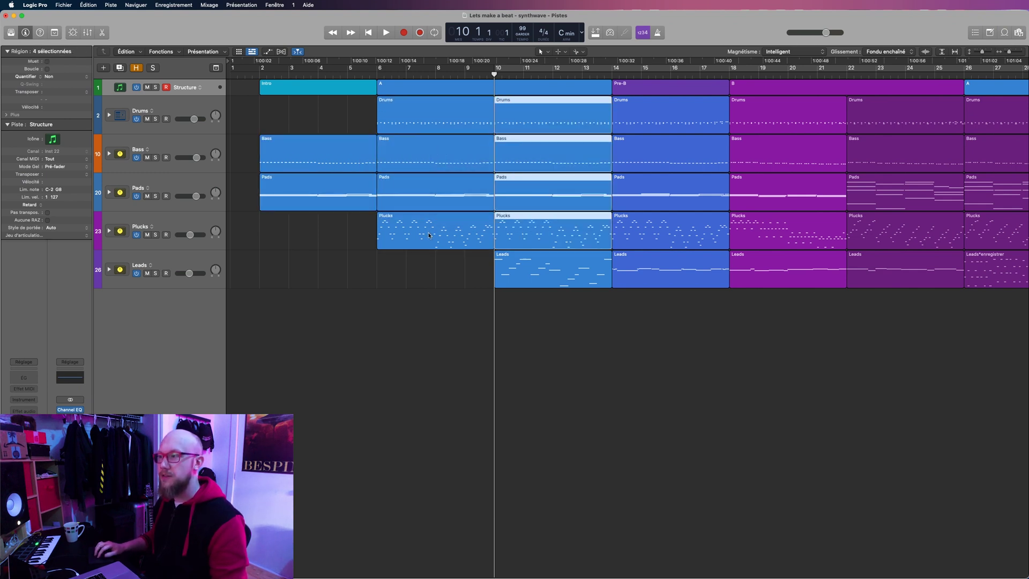
# Copy the bar 6 Plucks region into the intro, trim its start to bar 5, and play the result.
pyautogui.click(436, 231)
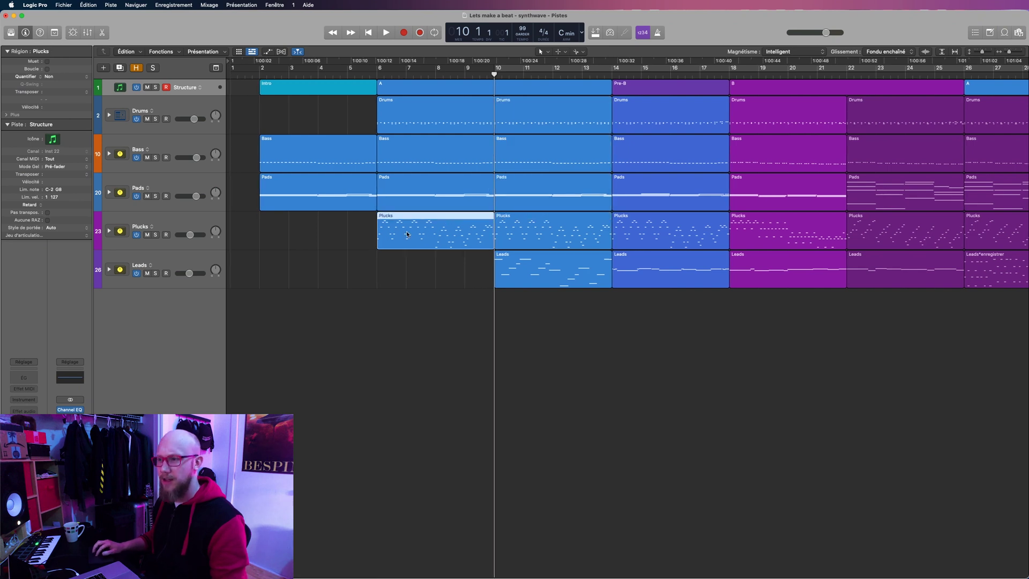
pyautogui.moveTo(456, 233); pyautogui.dragTo(340, 237)
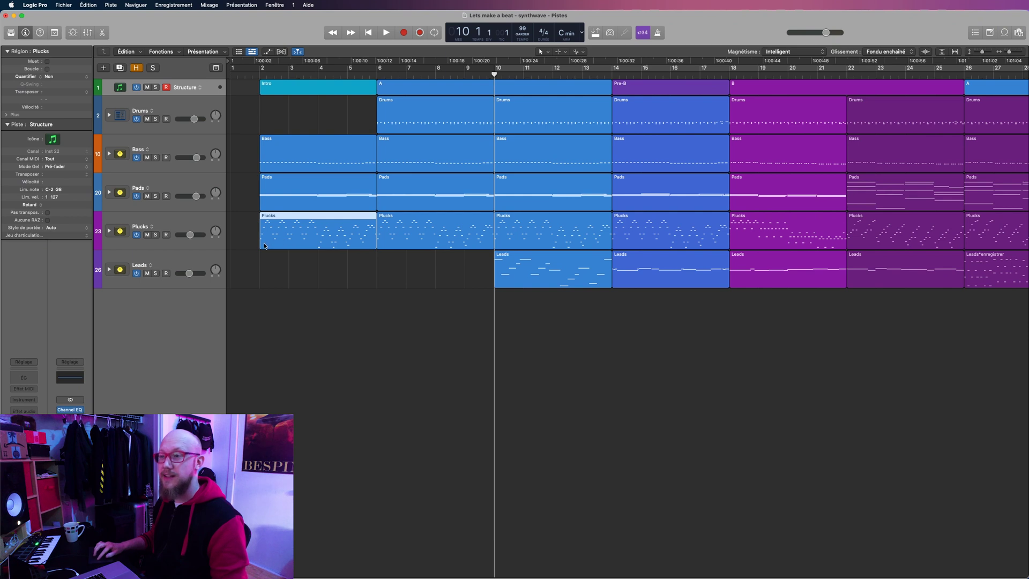
pyautogui.moveTo(260, 246); pyautogui.dragTo(350, 237)
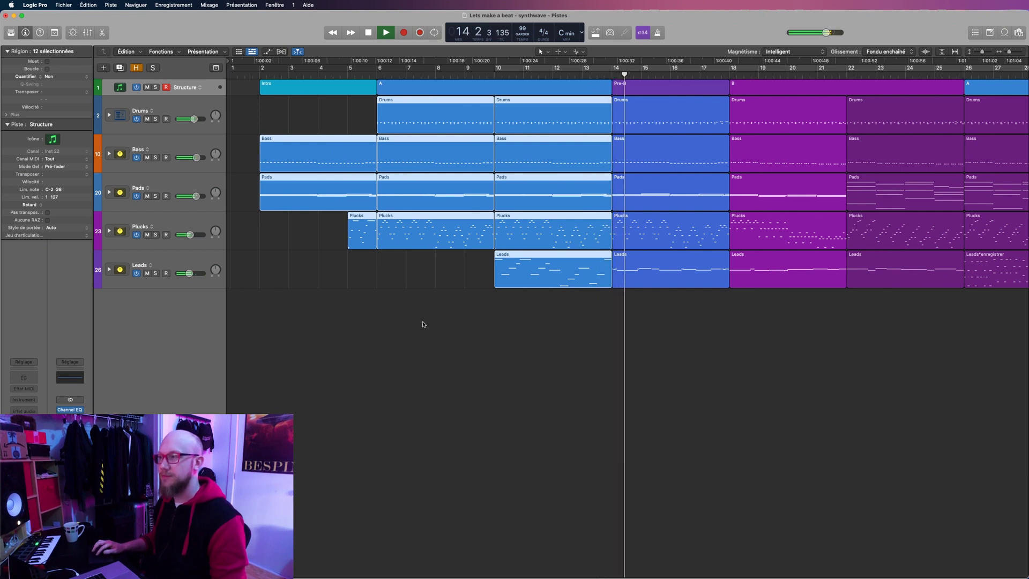
pyautogui.press('space')
# Copy the bar 6 Drums region into the intro, trim it to a short pickup before bar 6, and listen to it.
pyautogui.click(359, 120)
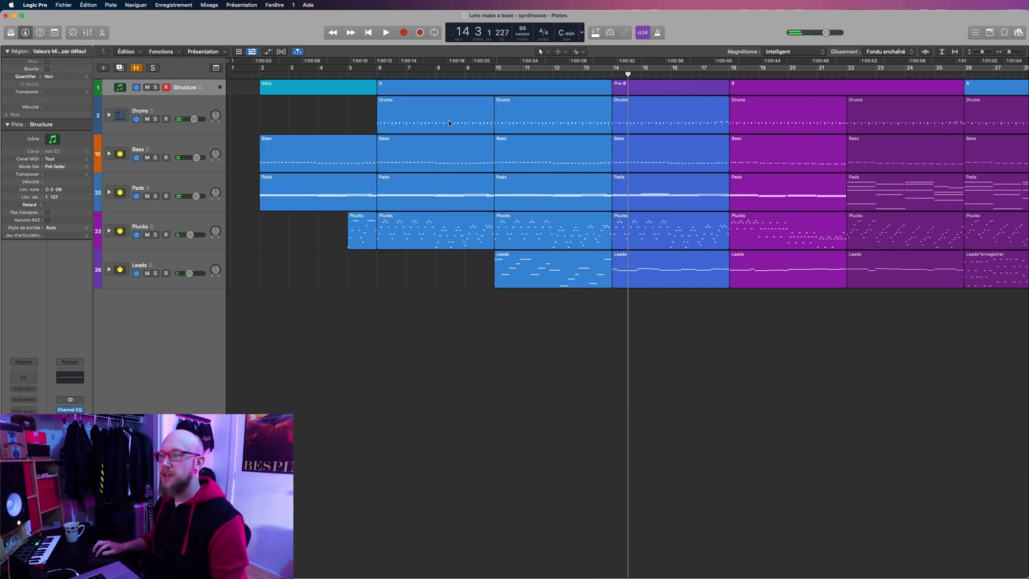
pyautogui.moveTo(477, 120); pyautogui.dragTo(363, 121)
pyautogui.moveTo(261, 129); pyautogui.dragTo(373, 128)
pyautogui.click(350, 74)
pyautogui.press('space')
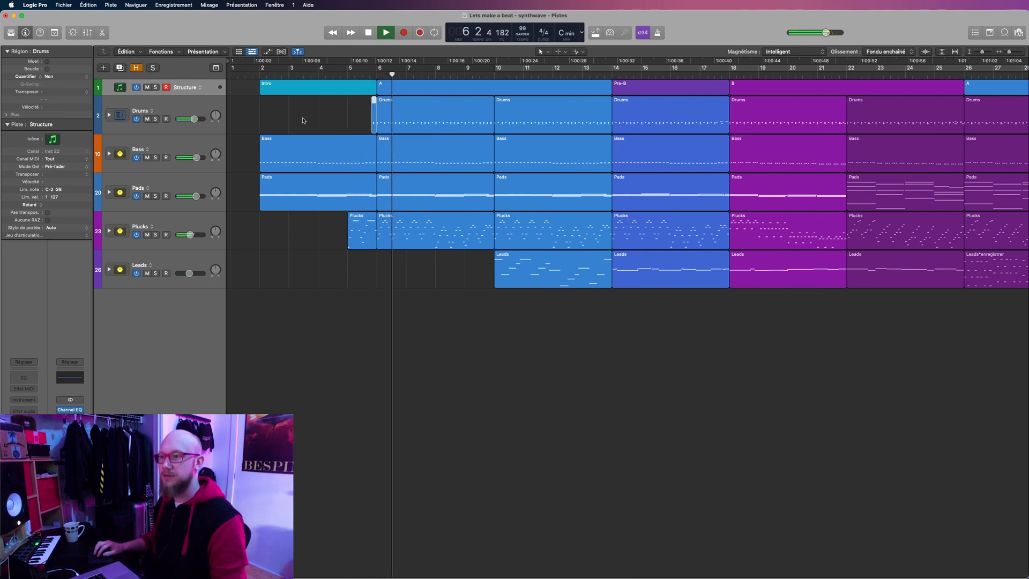
pyautogui.press('space')
# Replace the notes of the short Drums pickup before bar 6 with two D1 notes in the piano roll, and play the arrangement.
pyautogui.press('super+Right')
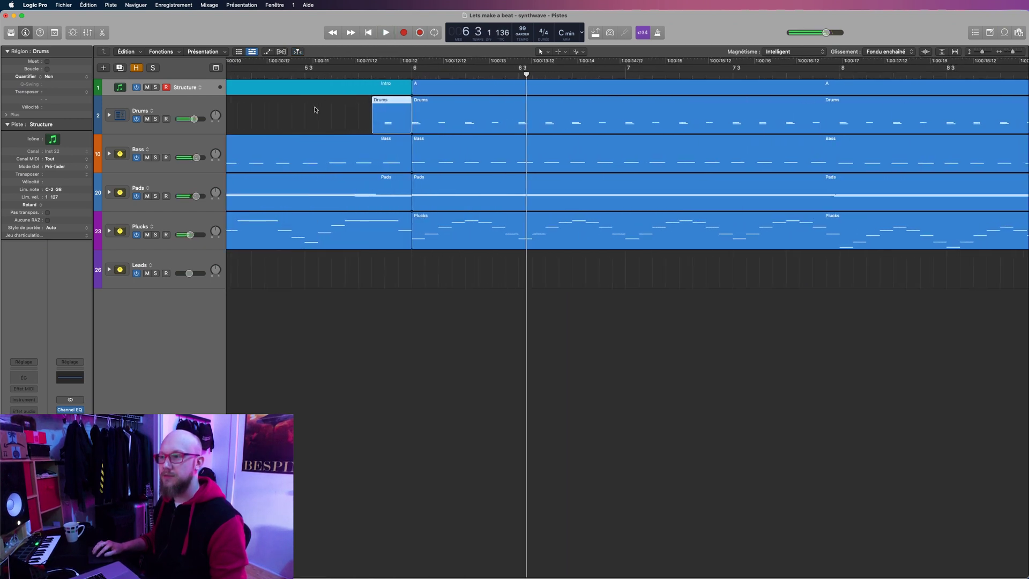
pyautogui.doubleClick(376, 119)
pyautogui.press('super+Right')
pyautogui.press('super+Right')
pyautogui.press('super+Right')
pyautogui.press('super+Right')
pyautogui.press('super+Right')
pyautogui.press('super+Right')
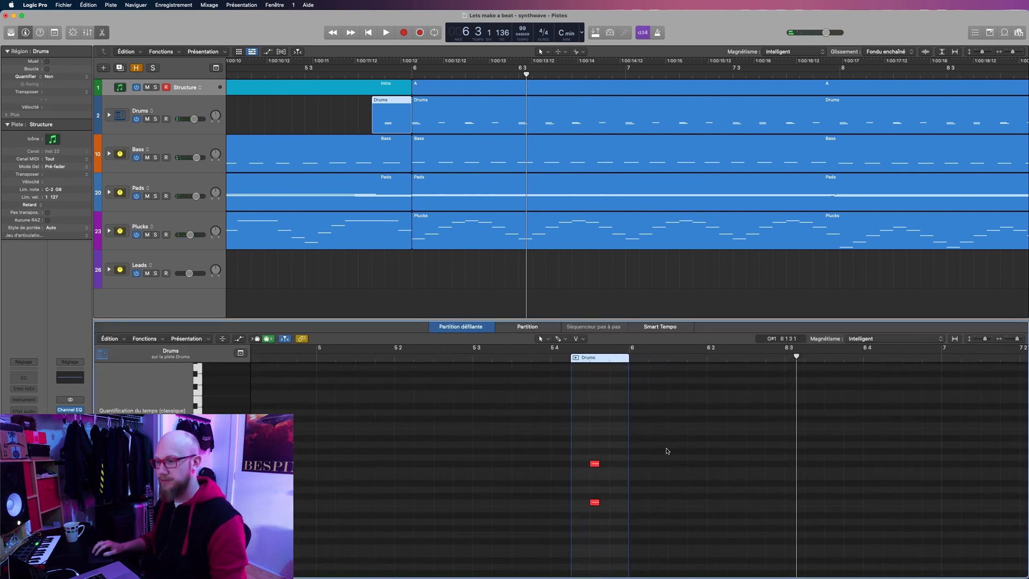
pyautogui.press('super+Right')
pyautogui.moveTo(477, 454); pyautogui.dragTo(459, 529)
pyautogui.press('Delete')
pyautogui.keyDown('super'); pyautogui.click(462, 490); pyautogui.keyUp('super')
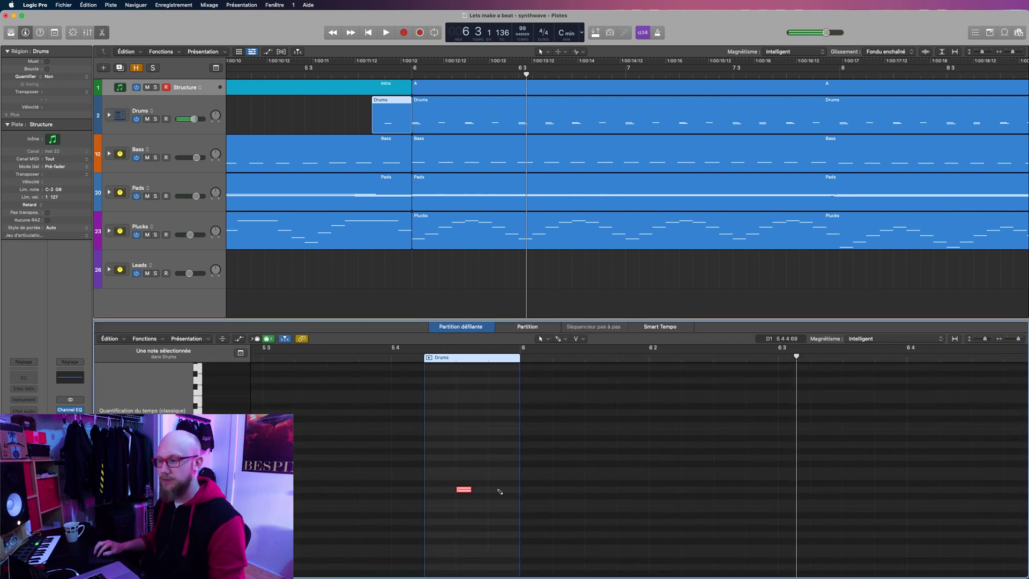
pyautogui.keyDown('super'); pyautogui.click(499, 490); pyautogui.keyUp('super')
pyautogui.press('super+a')
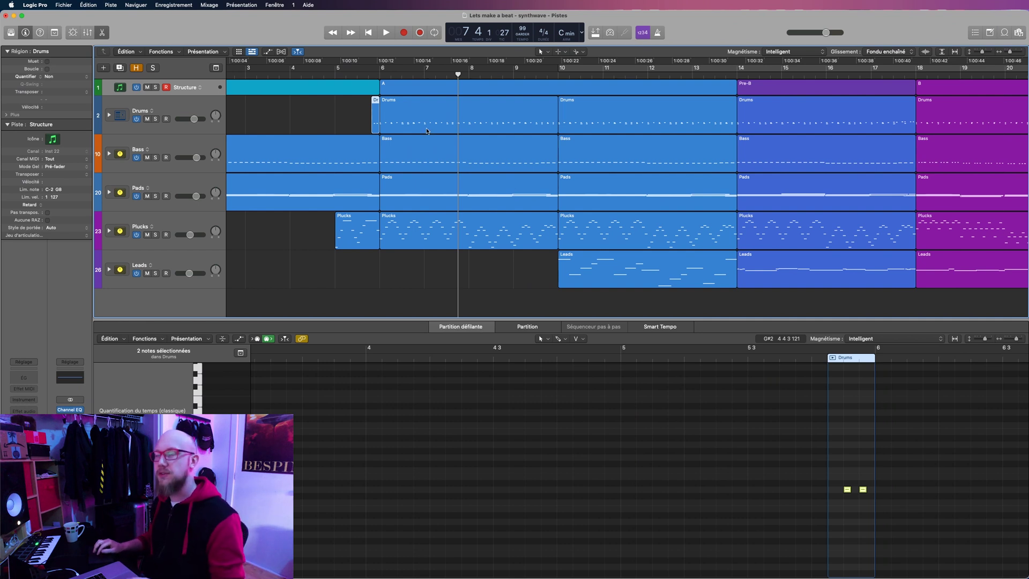
pyautogui.press('space')
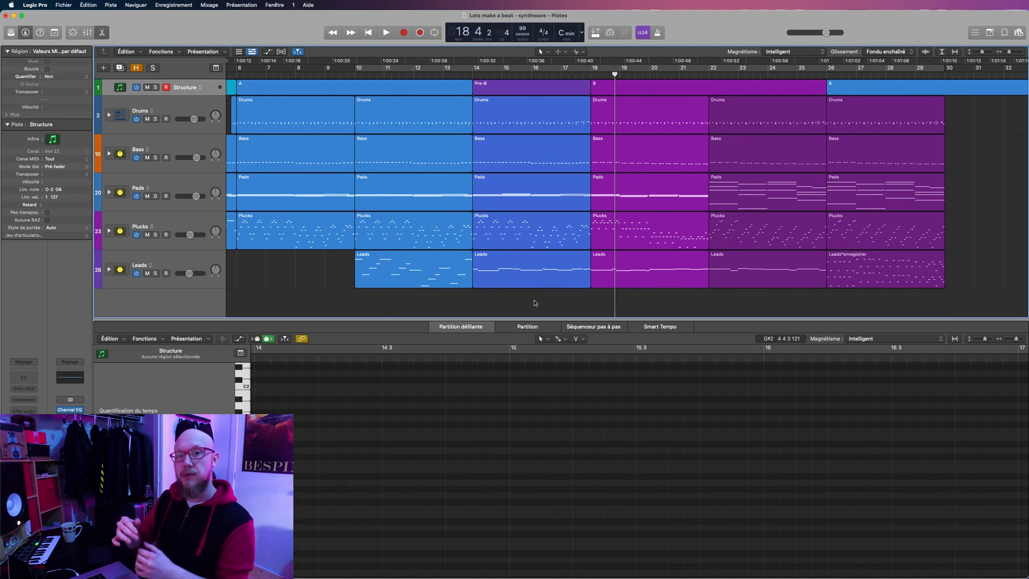
# Move the bar 26 regions of all five tracks into the B' section, and copy the regions from bars 10 to 18 to bar 26.
pyautogui.press('super+Left')
pyautogui.moveTo(677, 293); pyautogui.dragTo(854, 121)
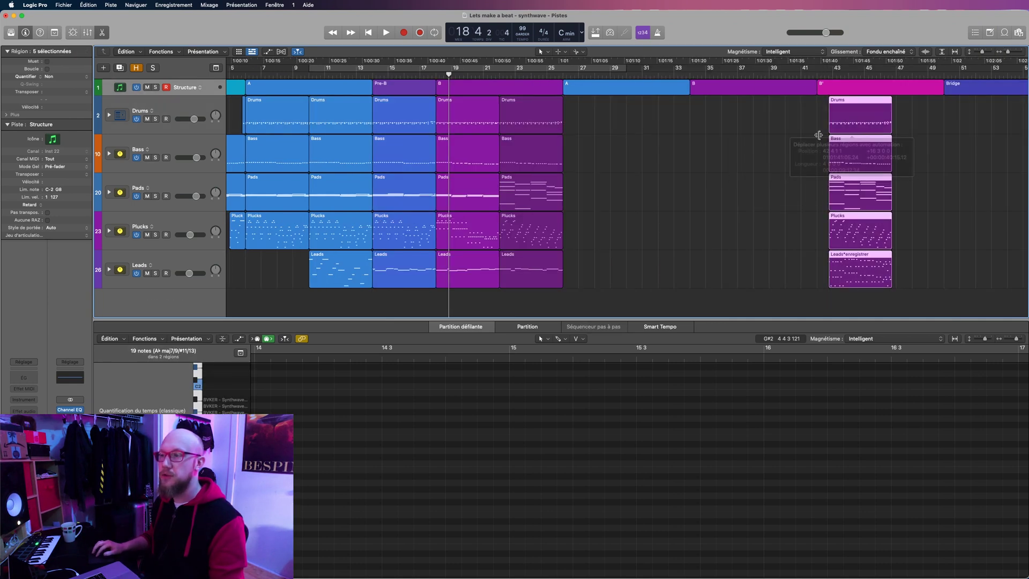
pyautogui.hscroll(-2, 528, 184)
pyautogui.hscroll(-1, 528, 184)
pyautogui.moveTo(397, 160); pyautogui.dragTo(607, 109)
# Mute the Pads and Bass regions in the Pre-B section, and play the arrangement from before Pre-B into the B section.
pyautogui.click(437, 207)
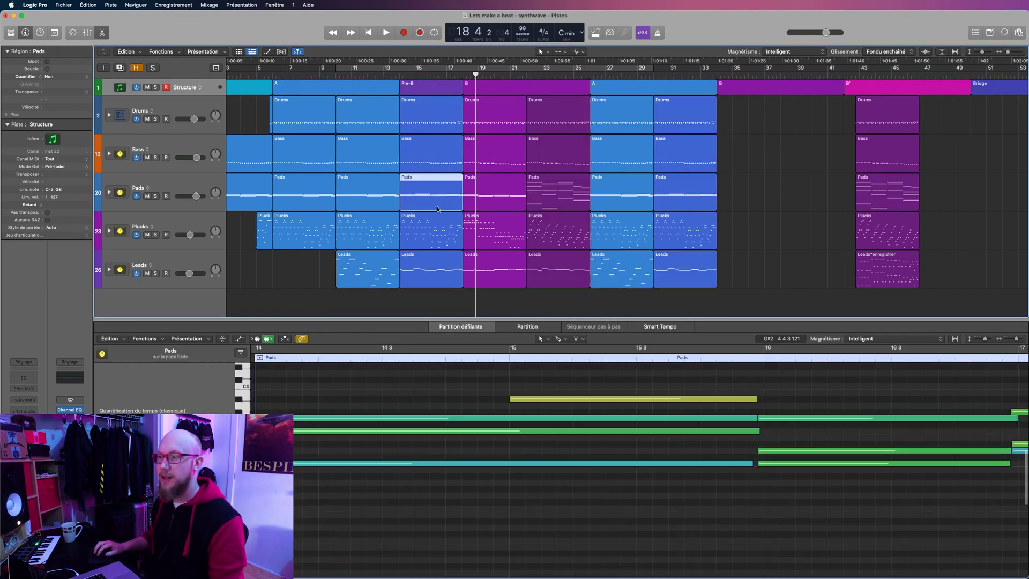
pyautogui.keyDown('shift'); pyautogui.click(434, 170); pyautogui.keyUp('shift')
pyautogui.hotkey('ctrl', 'm')
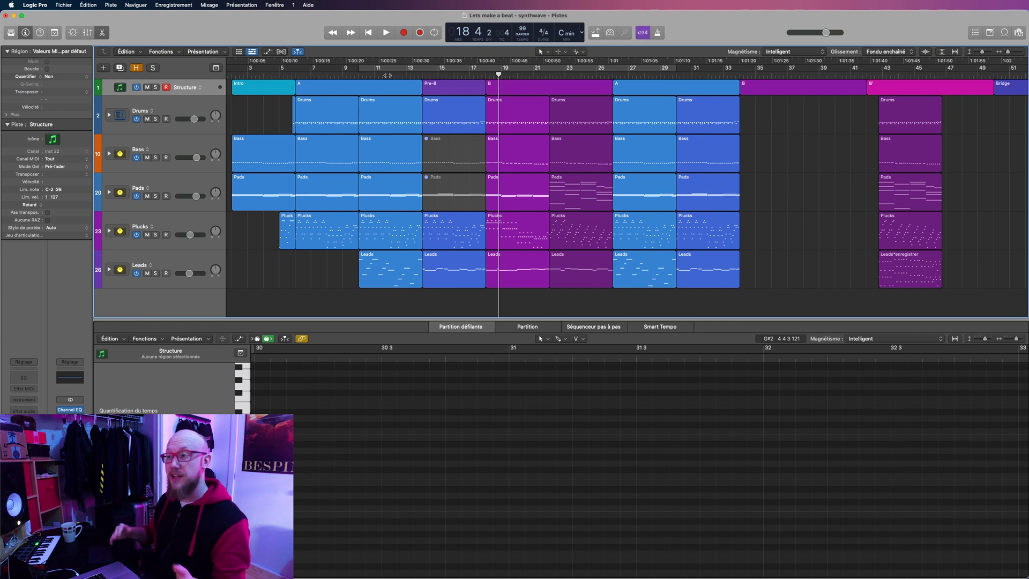
pyautogui.doubleClick(387, 75)
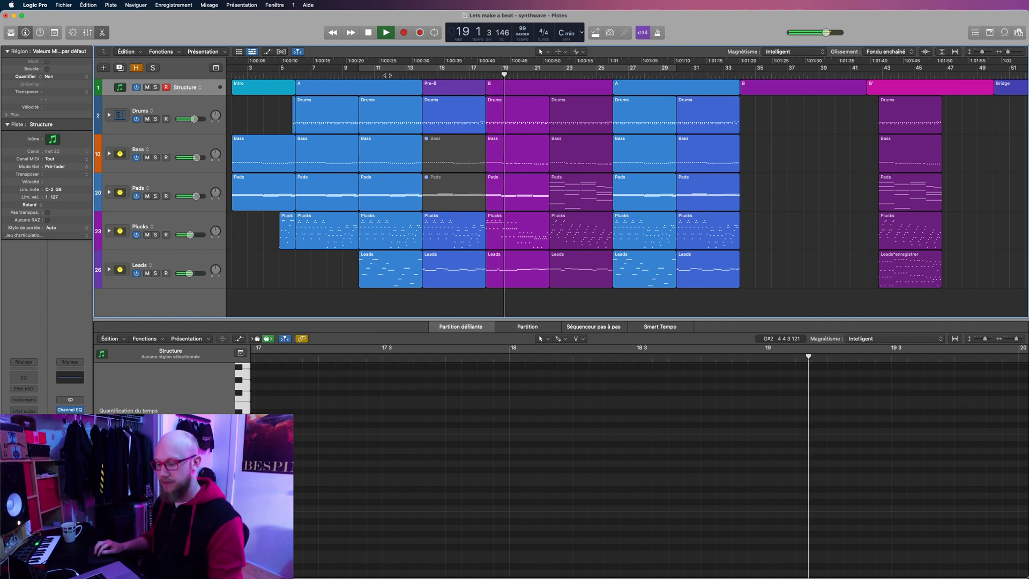
pyautogui.press('space')
# Split the muted Pre-B Bass region at bar 17 3, trim the unmuted end piece to its last three notes, and play the transition.
pyautogui.click(451, 152)
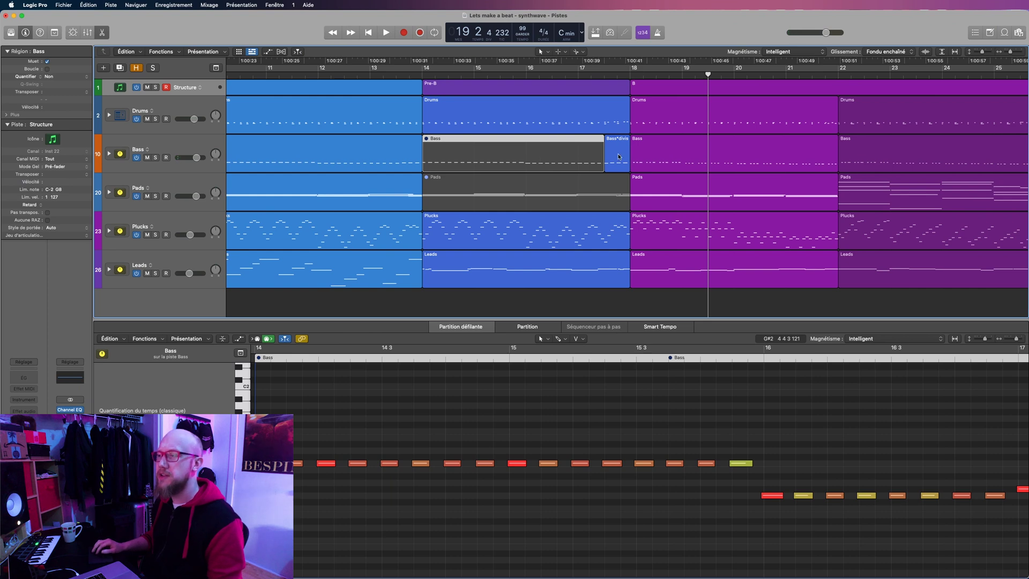
pyautogui.press('super+Left')
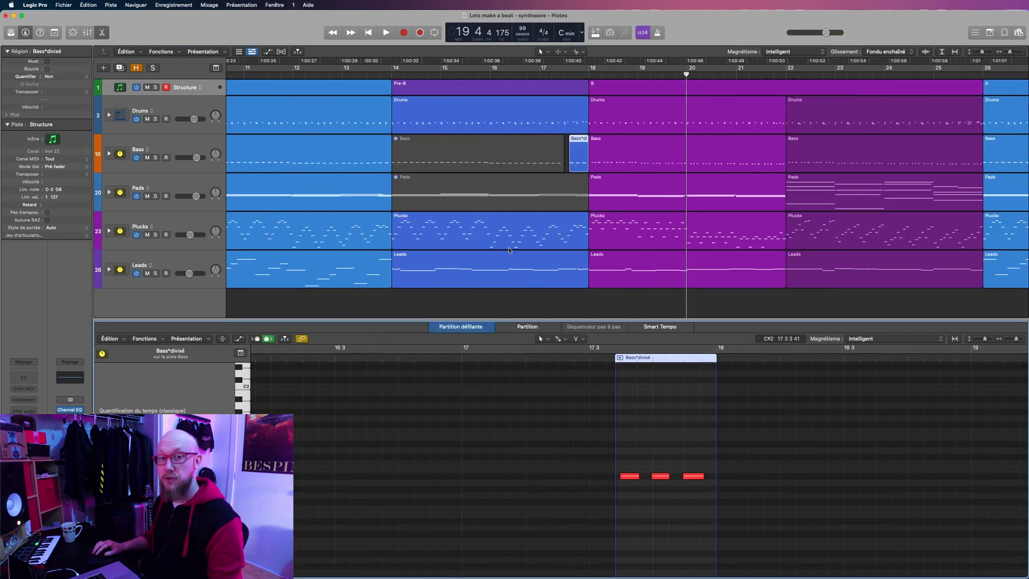
pyautogui.click(483, 73)
pyautogui.press('space')
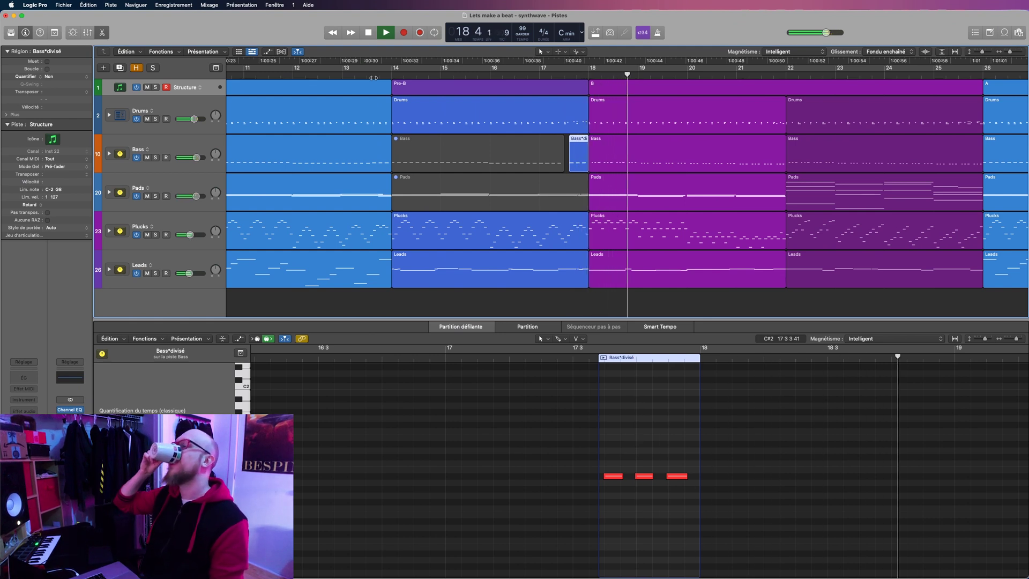
pyautogui.press('space')
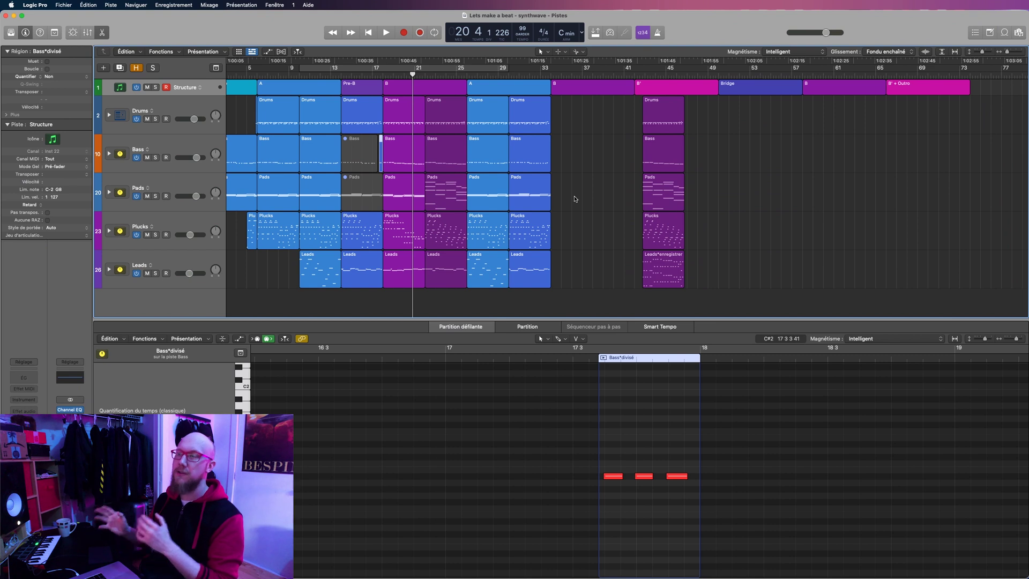
# Copy the regions of bars 18 to 26 to bar 34, and replace the bar 22 regions with a repeat of the bar 18 regions.
pyautogui.moveTo(450, 303); pyautogui.dragTo(604, 114)
pyautogui.moveTo(444, 123); pyautogui.dragTo(413, 273)
pyautogui.moveTo(405, 112); pyautogui.dragTo(415, 266)
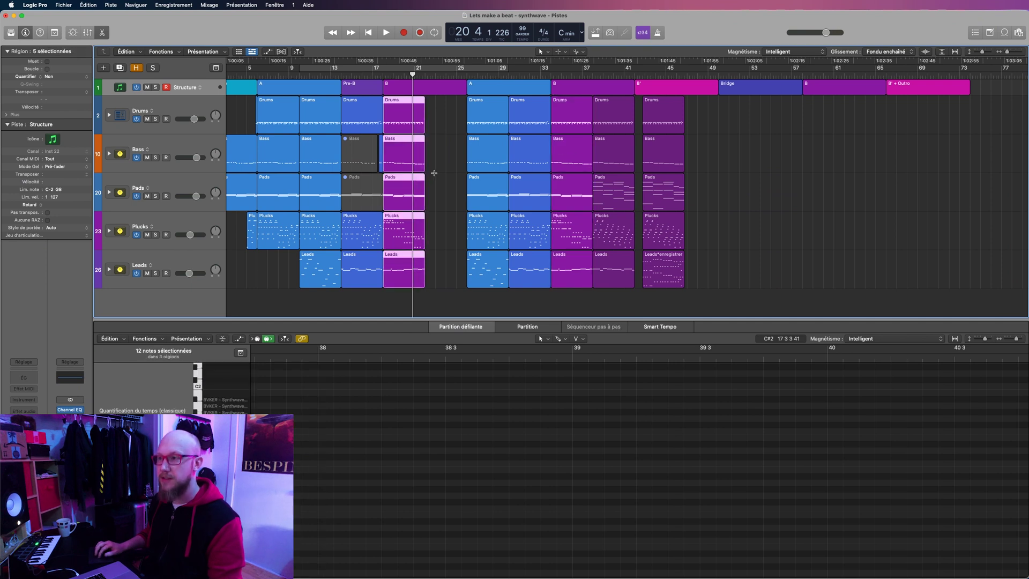
pyautogui.press('super+r')
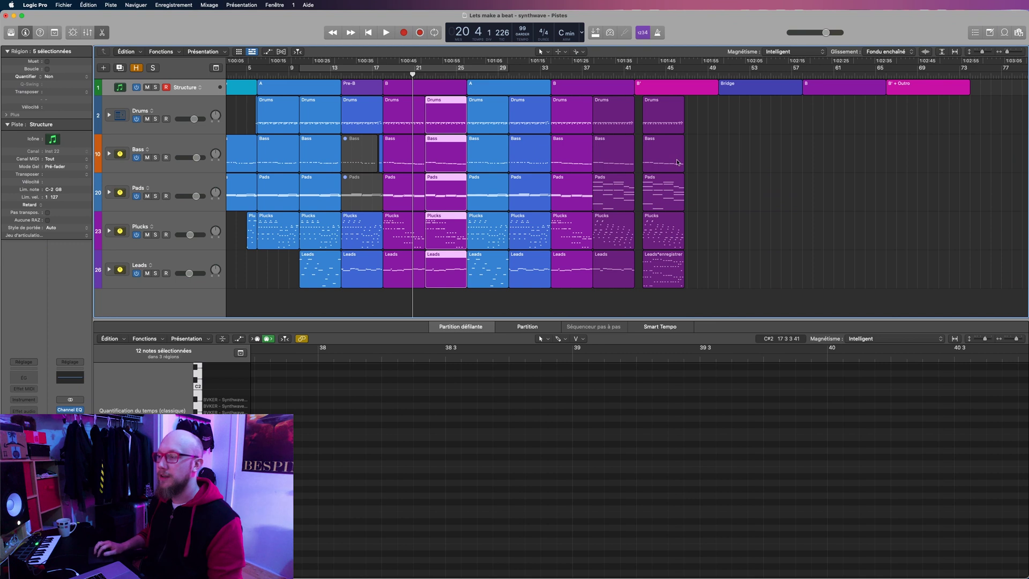
# Copy the second B section's regions on all five tracks to the final B section at bar 58.
pyautogui.moveTo(616, 312); pyautogui.dragTo(824, 110)
pyautogui.click(755, 186)
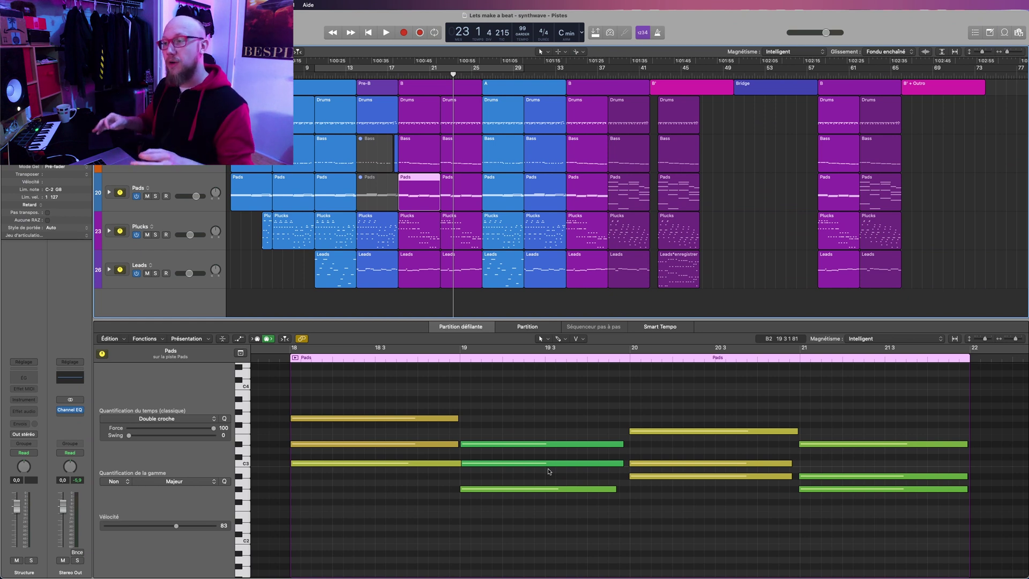
# Lower the velocity of all notes to 6 in the bar 18 Pads region and to 13 in the bar 18 Plucks region.
pyautogui.moveTo(354, 378); pyautogui.dragTo(926, 529)
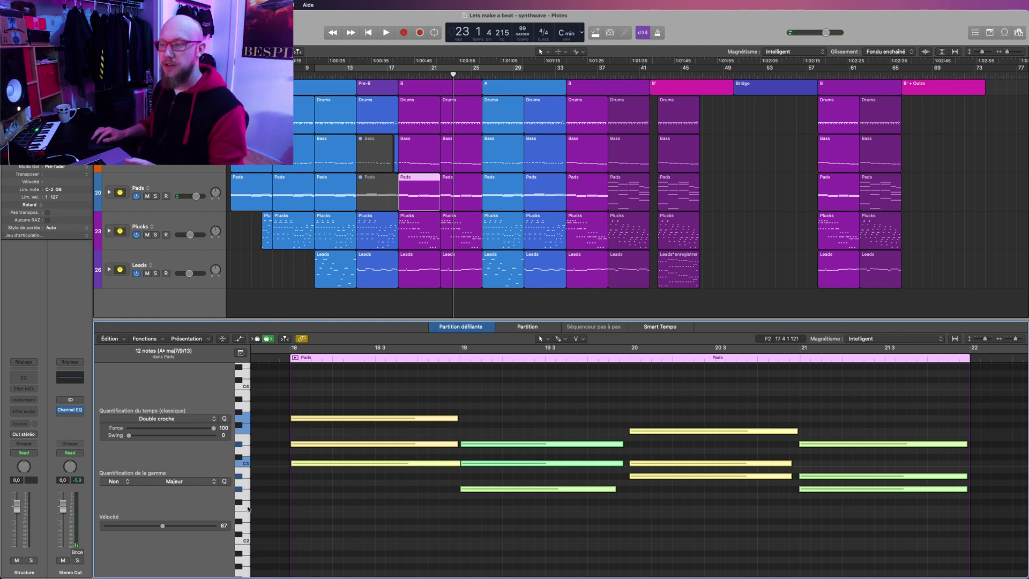
pyautogui.moveTo(162, 525); pyautogui.dragTo(112, 531)
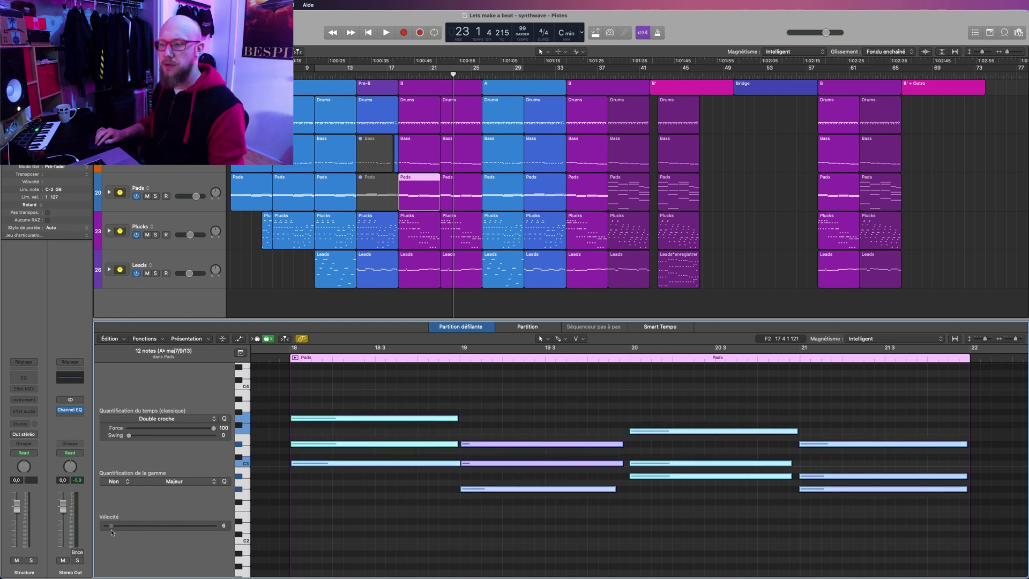
pyautogui.click(420, 229)
pyautogui.click(545, 459)
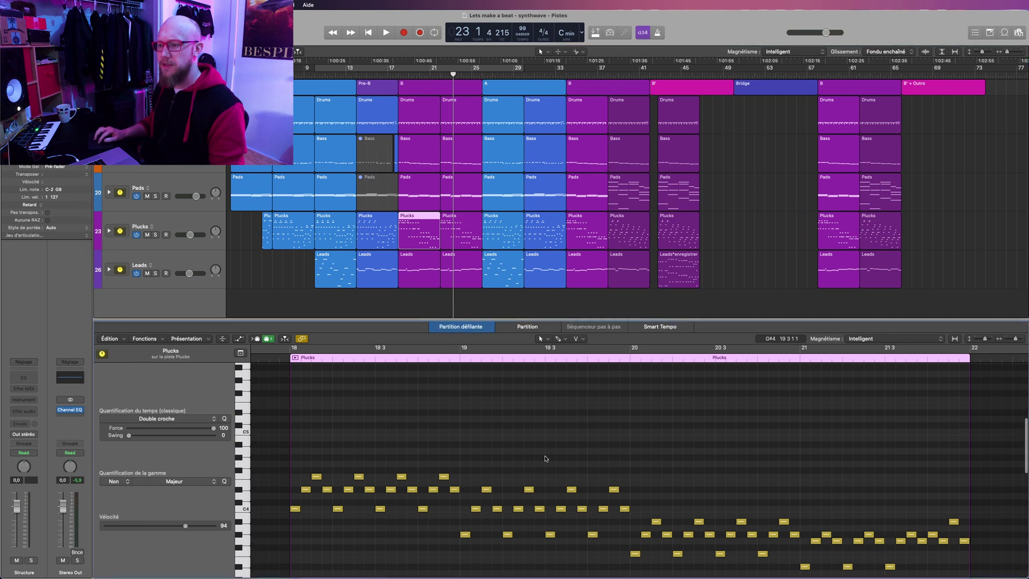
pyautogui.press('super+a')
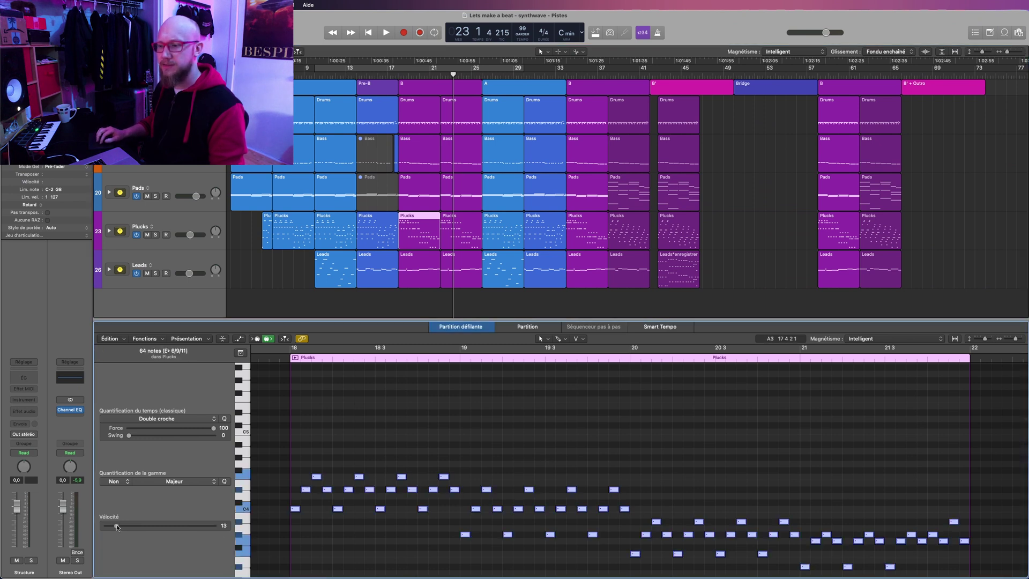
# Lower the velocity of all notes in the bar 18 Leads region to 40, and play the first B section.
pyautogui.click(419, 268)
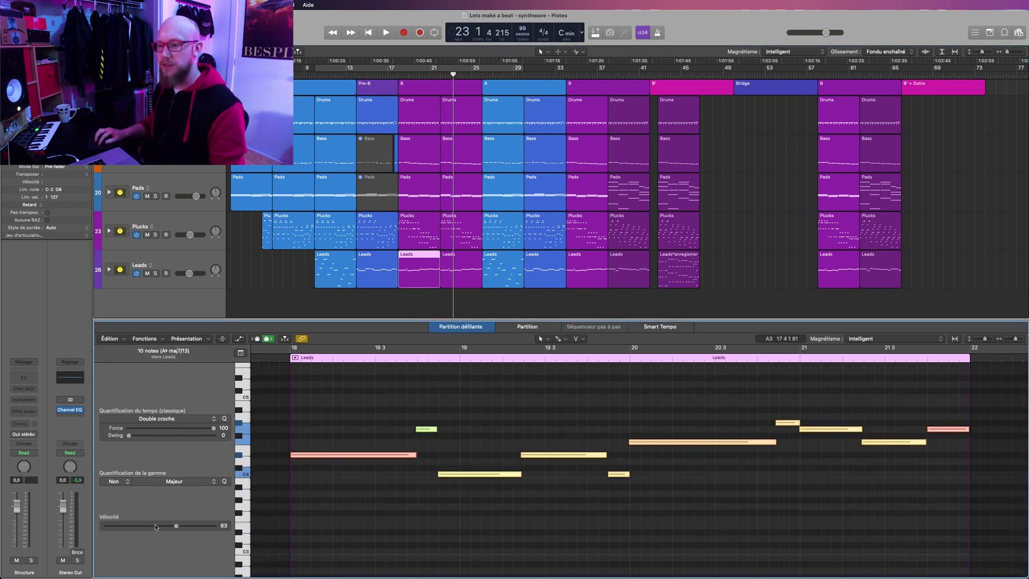
pyautogui.moveTo(141, 531); pyautogui.dragTo(140, 528)
pyautogui.press('space')
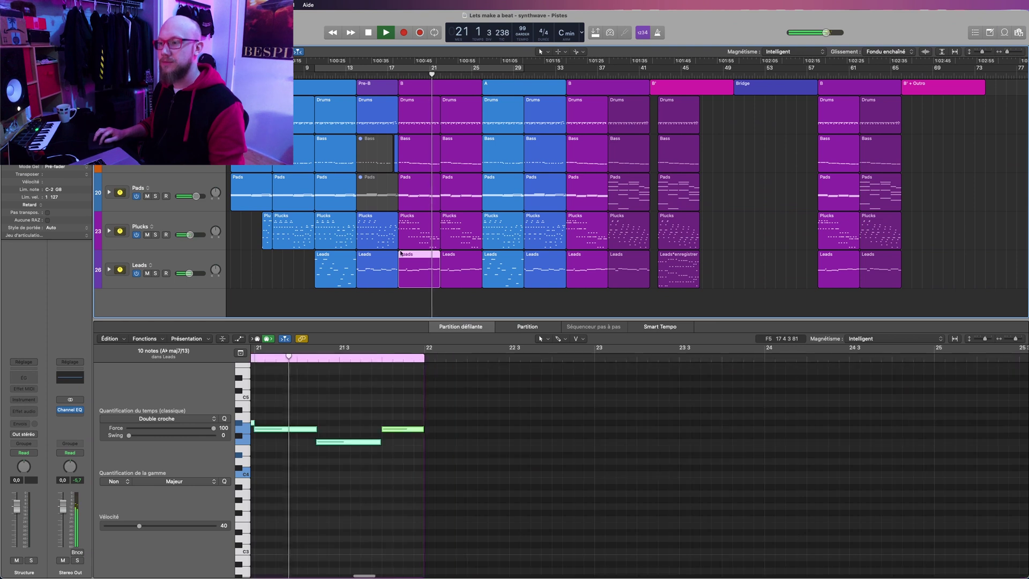
pyautogui.click(391, 301)
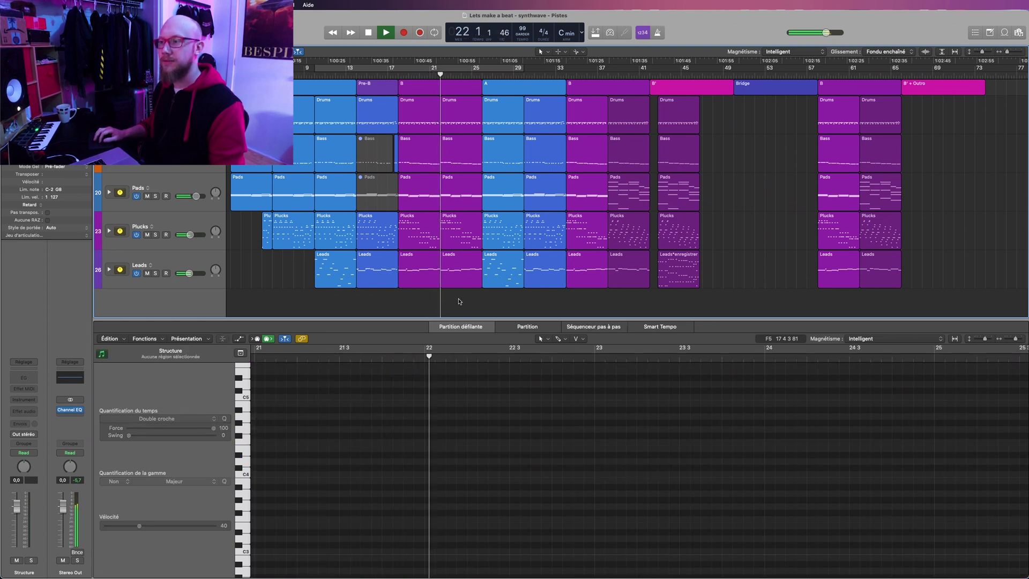
# Stop playback and delete the top note of each of the four chords in the bar 18 Pads region.
pyautogui.click(433, 202)
pyautogui.press('space')
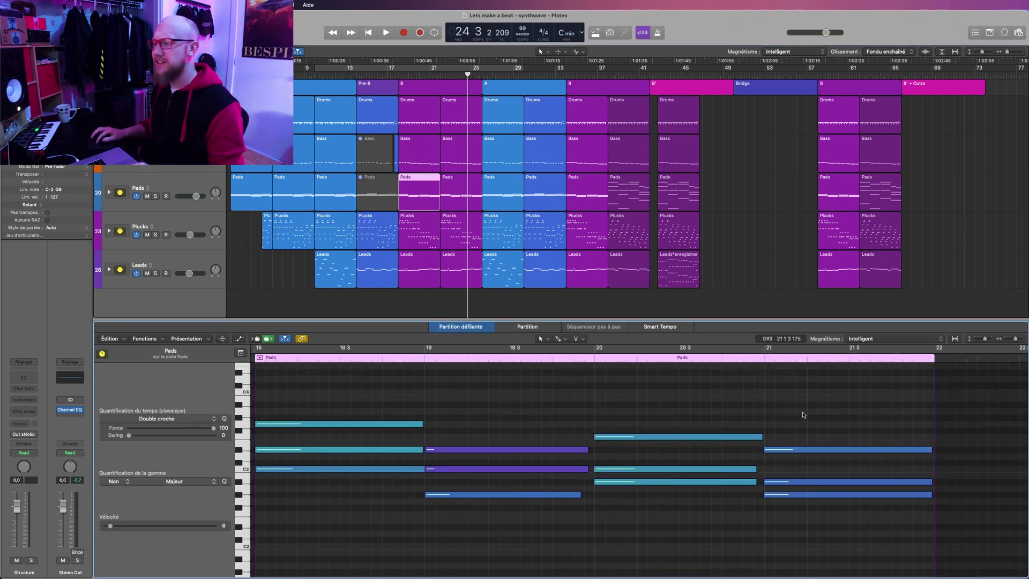
pyautogui.click(802, 450)
pyautogui.keyDown('shift'); pyautogui.click(678, 437); pyautogui.keyUp('shift')
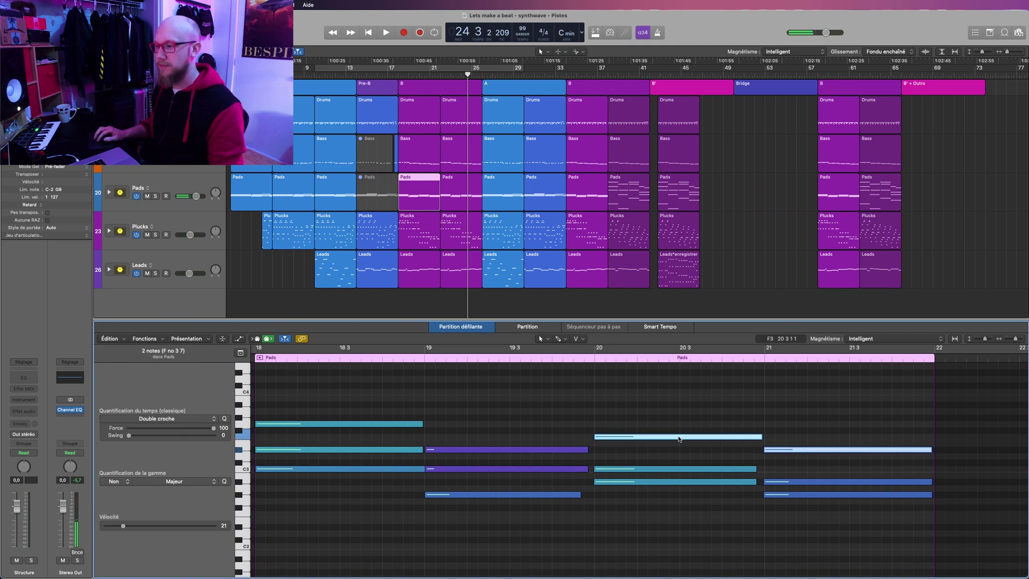
pyautogui.keyDown('shift'); pyautogui.click(526, 452); pyautogui.keyUp('shift')
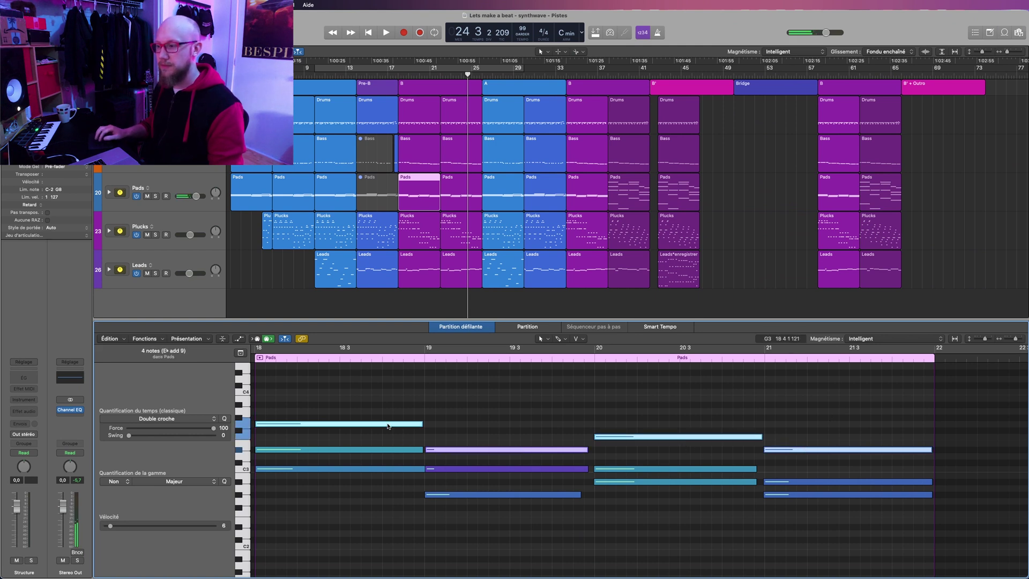
pyautogui.keyDown('shift'); pyautogui.click(387, 424); pyautogui.keyUp('shift')
pyautogui.moveTo(388, 423); pyautogui.dragTo(388, 426)
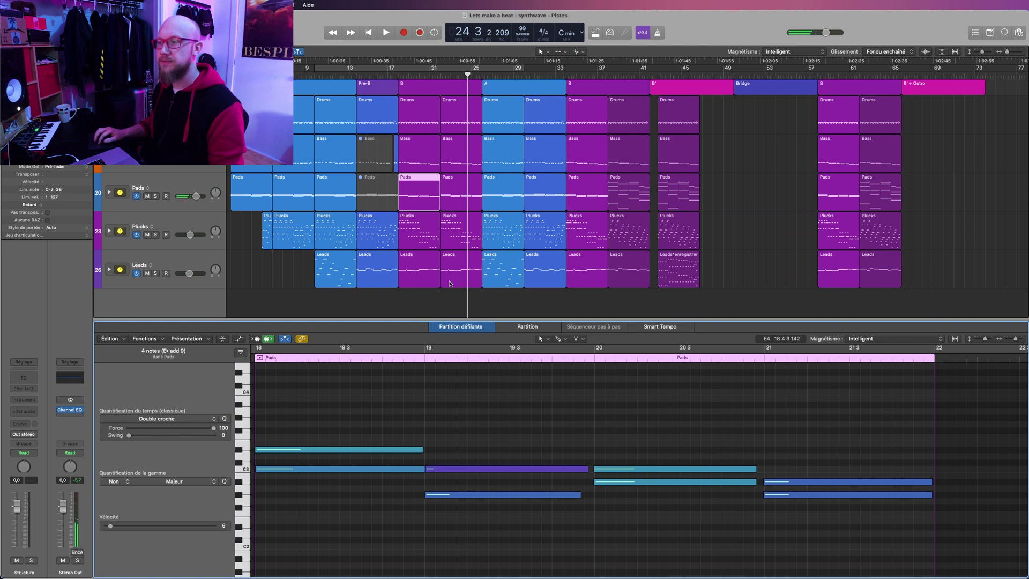
# Raise the velocity of the last three notes of the bar 18 Leads region to 79, and raise the short note before bar 21.
pyautogui.click(419, 270)
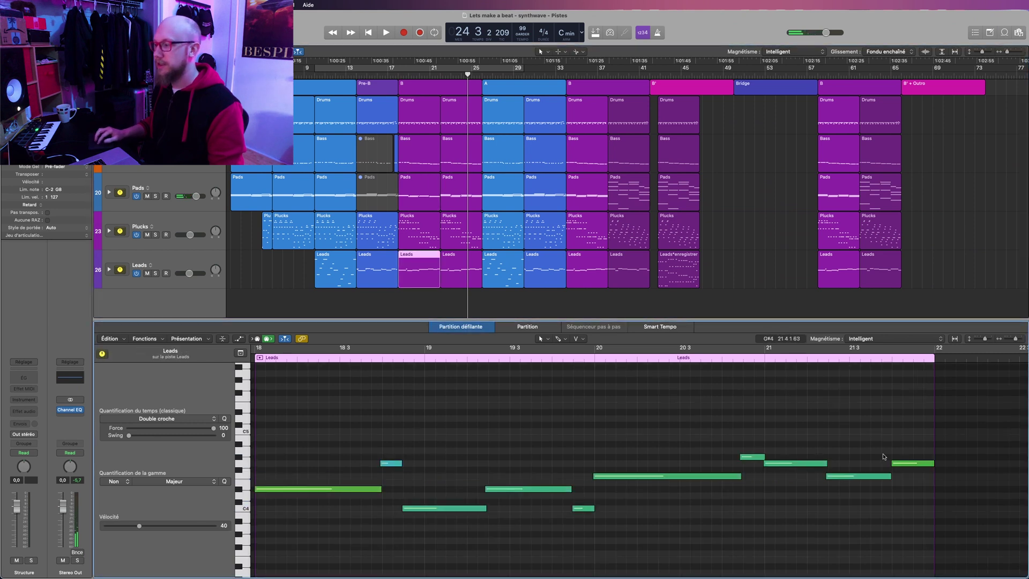
pyautogui.moveTo(770, 438); pyautogui.dragTo(912, 437)
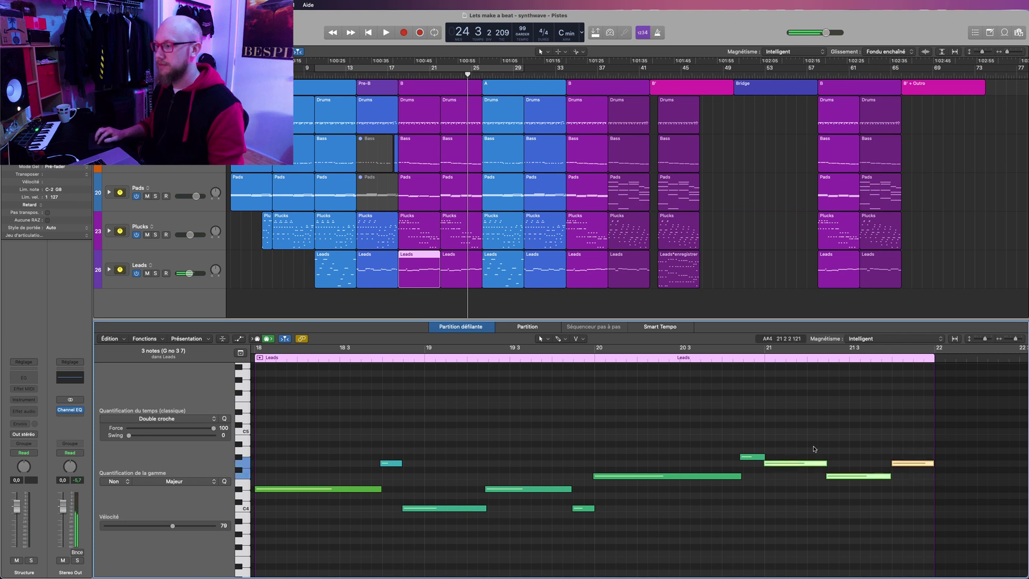
pyautogui.moveTo(744, 457)
pyautogui.mouseDown()
pyautogui.moveTo(751, 449)
pyautogui.moveTo(752, 457)
pyautogui.mouseUp()
# Raise the velocity of the last 17 notes of the bar 18 Plucks region to 62, and listen through to the second B section.
pyautogui.click(434, 221)
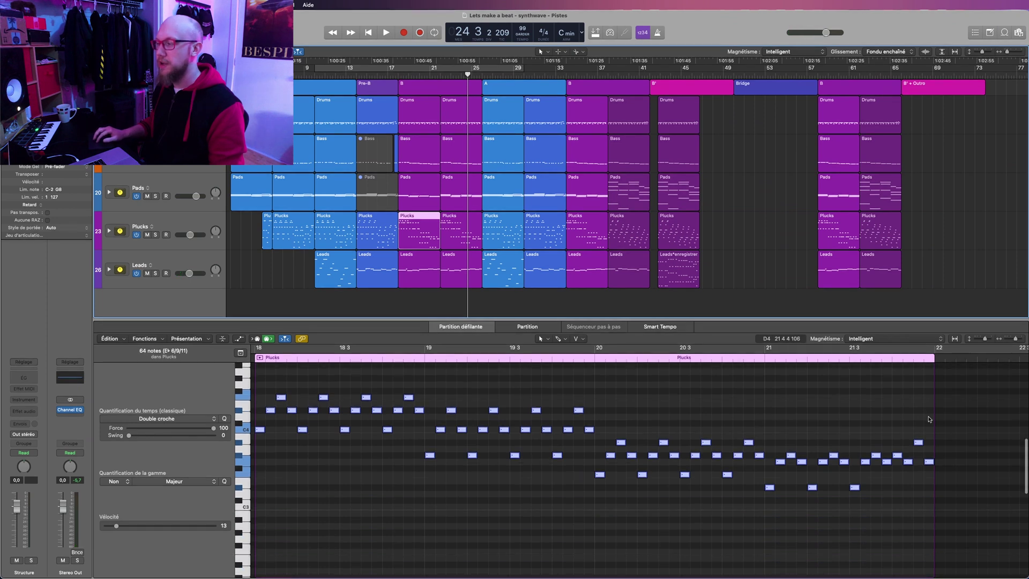
pyautogui.moveTo(929, 418); pyautogui.dragTo(763, 504)
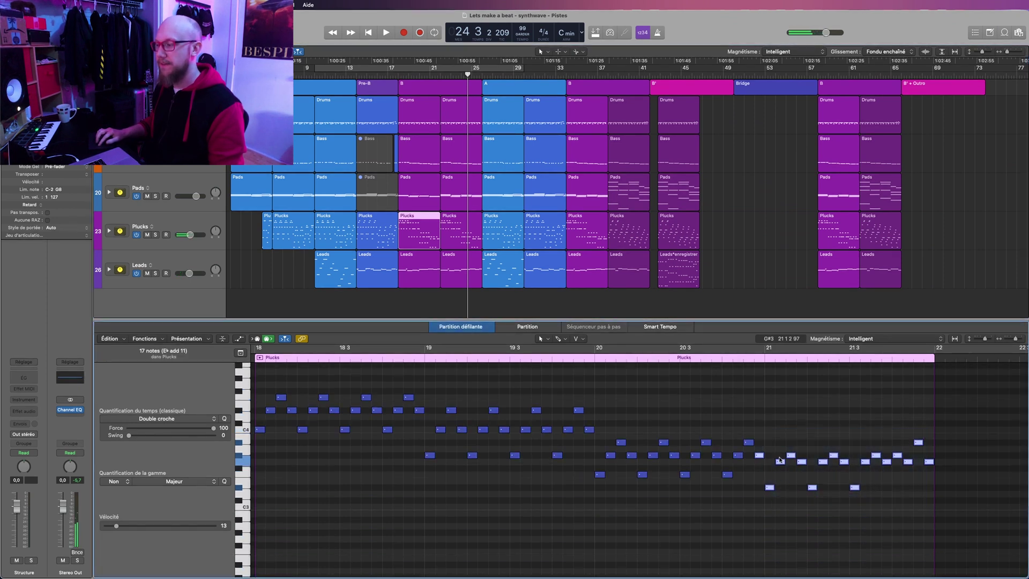
pyautogui.moveTo(779, 459); pyautogui.dragTo(783, 414)
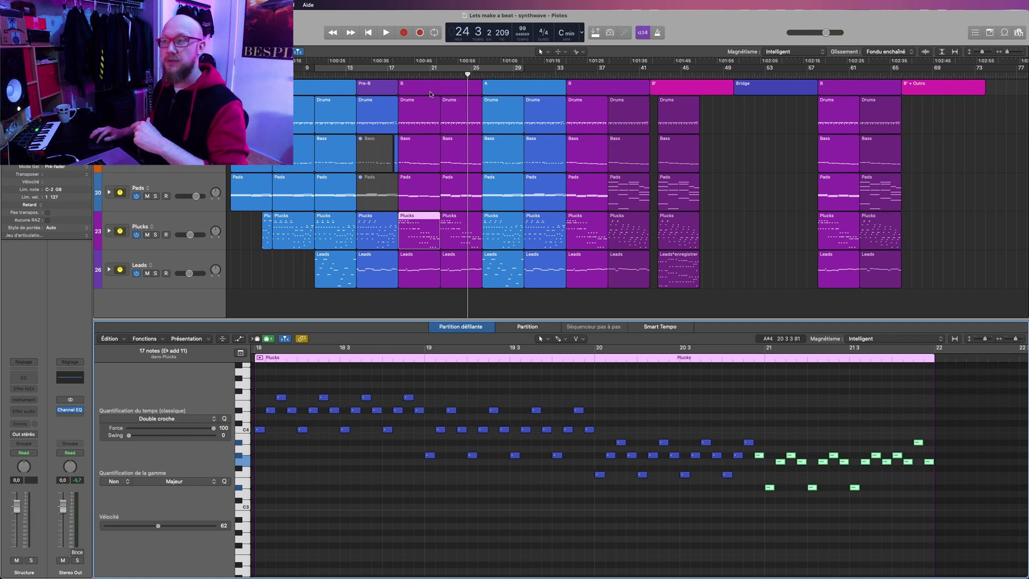
pyautogui.doubleClick(431, 72)
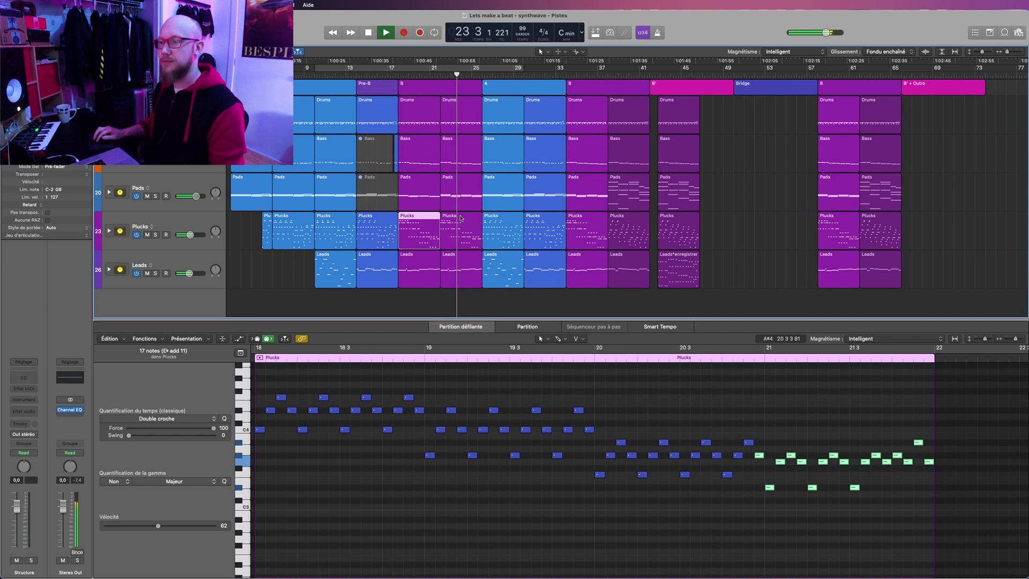
pyautogui.click(507, 301)
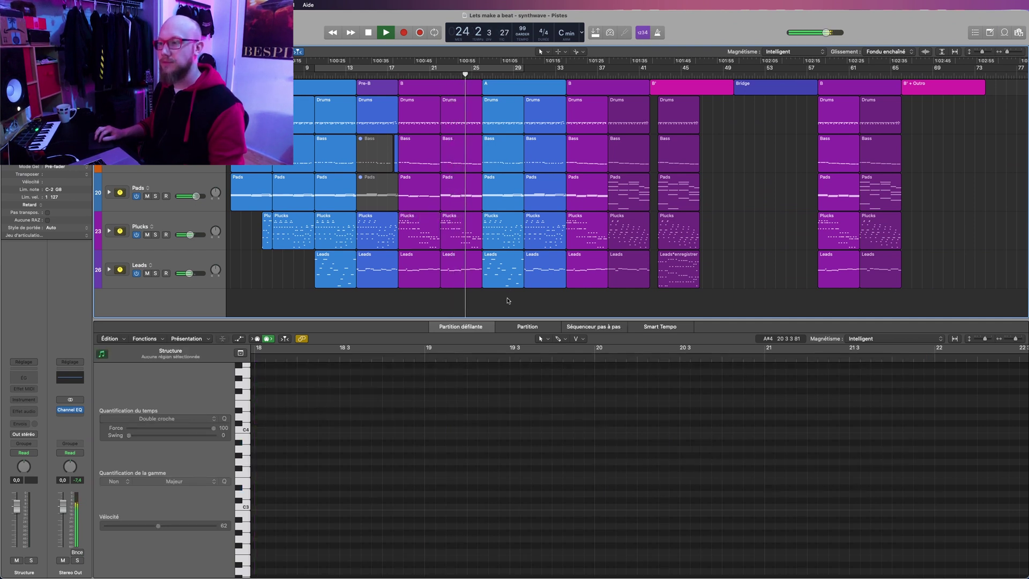
pyautogui.hscroll(3, 541, 245)
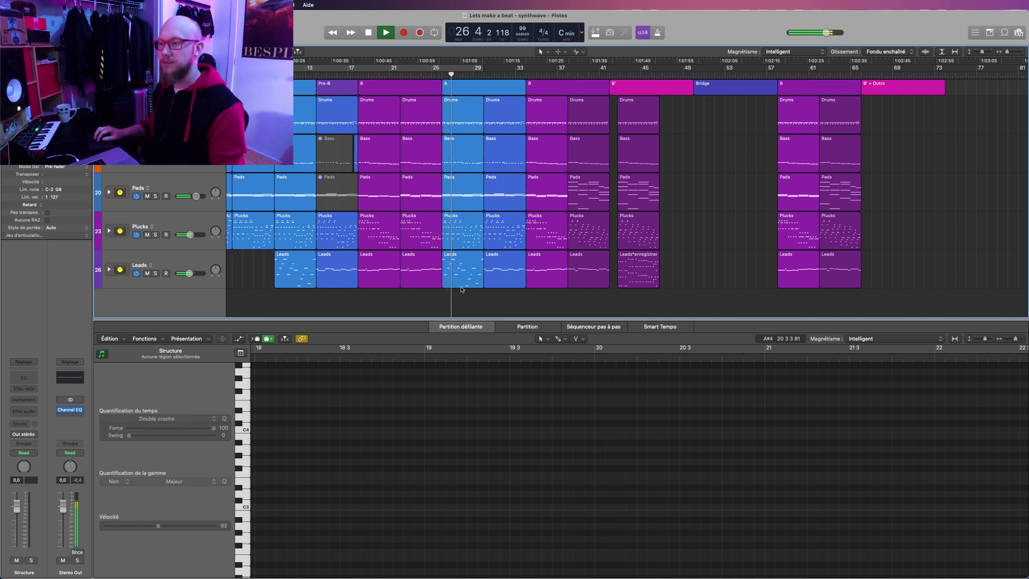
pyautogui.hscroll(-1, 464, 247)
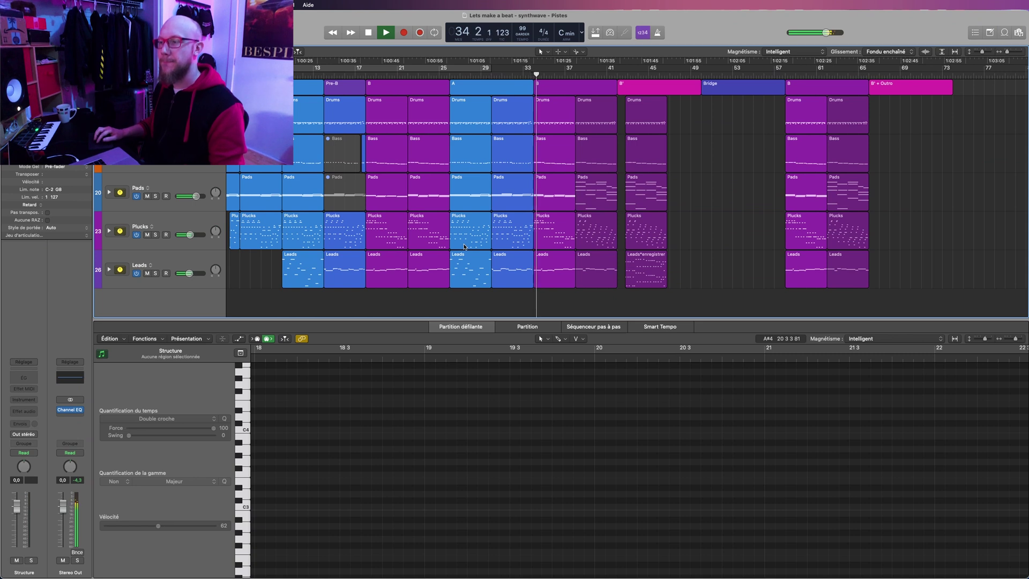
pyautogui.press('space')
# Lower the note velocity of the bar 26 Pads region to about 28, and adjust the velocity of all notes in the bar 26 Plucks region.
pyautogui.hscroll(-2, 489, 186)
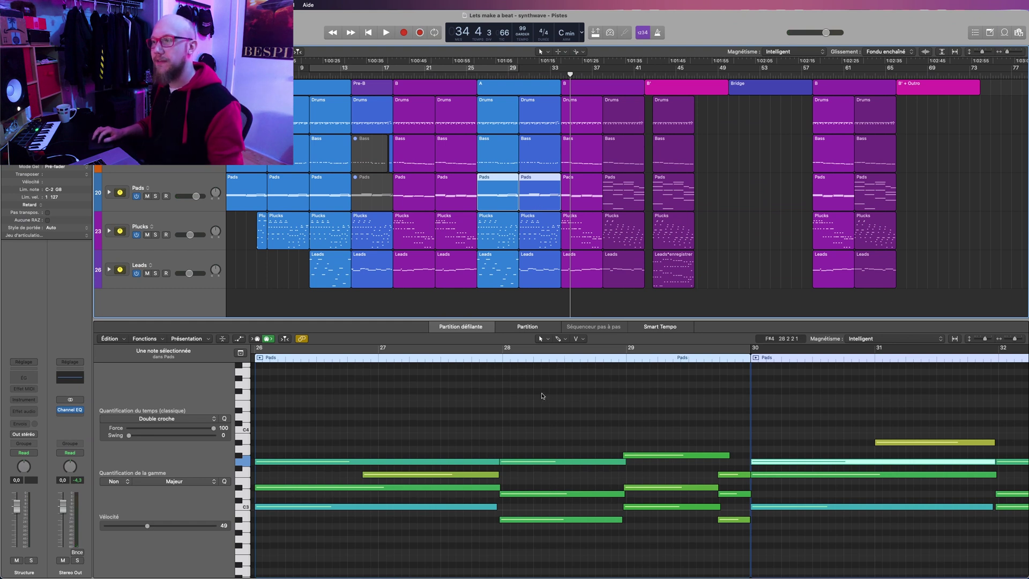
pyautogui.moveTo(345, 404); pyautogui.dragTo(542, 540)
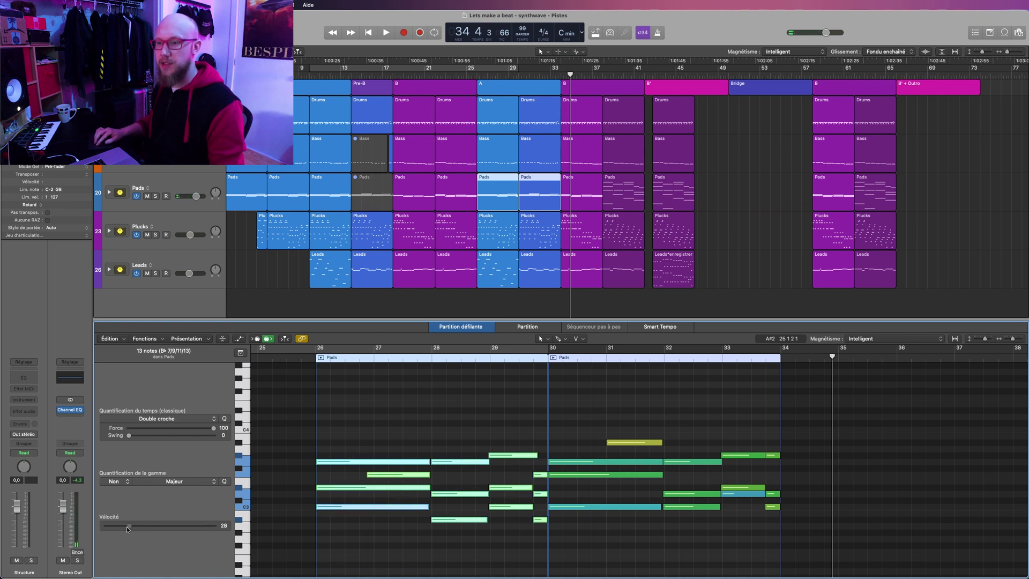
pyautogui.click(501, 234)
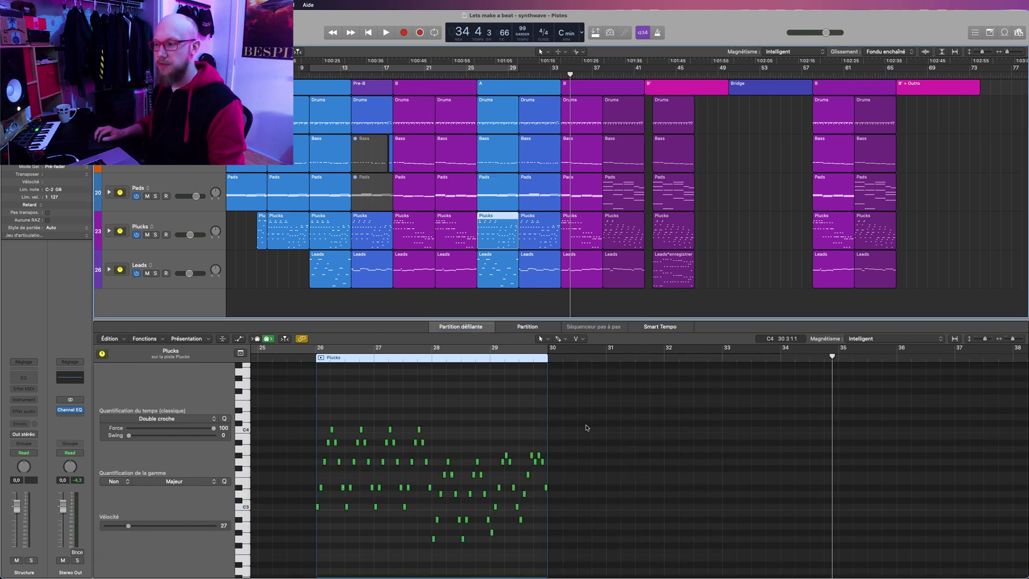
pyautogui.moveTo(604, 396); pyautogui.dragTo(303, 564)
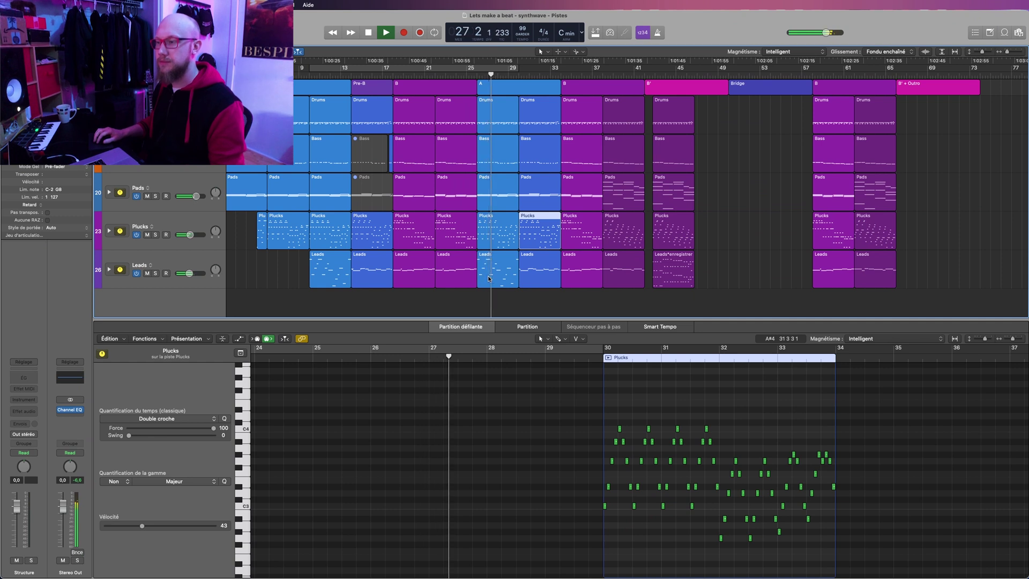
# Lower the last note of the bar 22 Leads region to its first note's pitch and listen to the transition into the A section.
pyautogui.press('space')
pyautogui.click(470, 274)
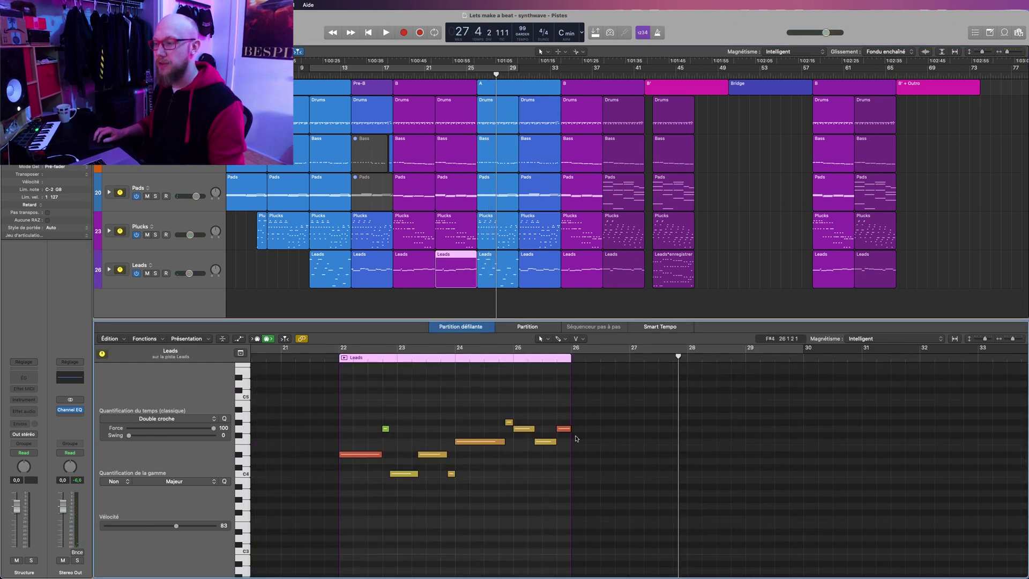
pyautogui.moveTo(562, 422); pyautogui.dragTo(568, 460)
pyautogui.click(444, 377)
pyautogui.press('space')
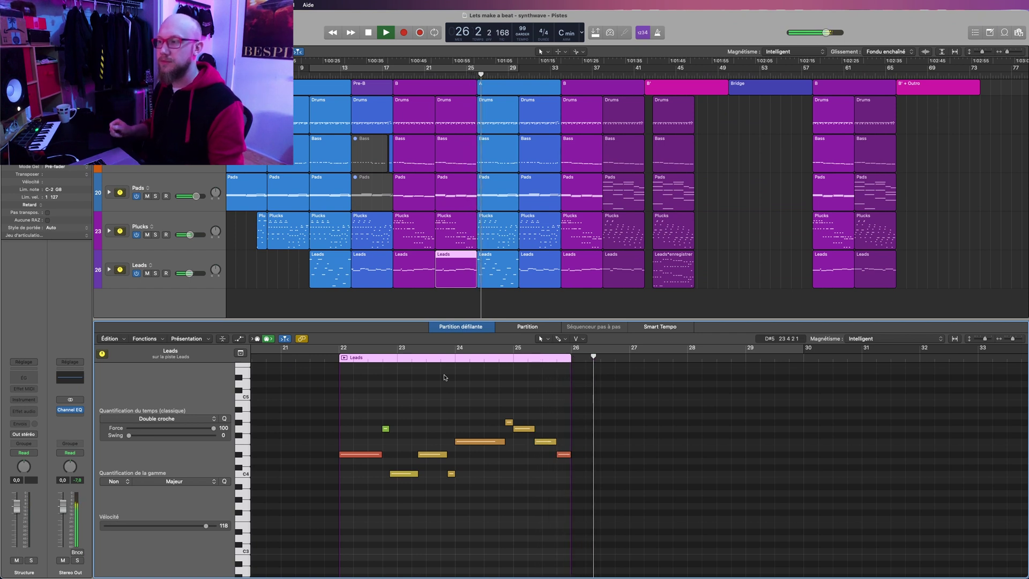
pyautogui.press('space')
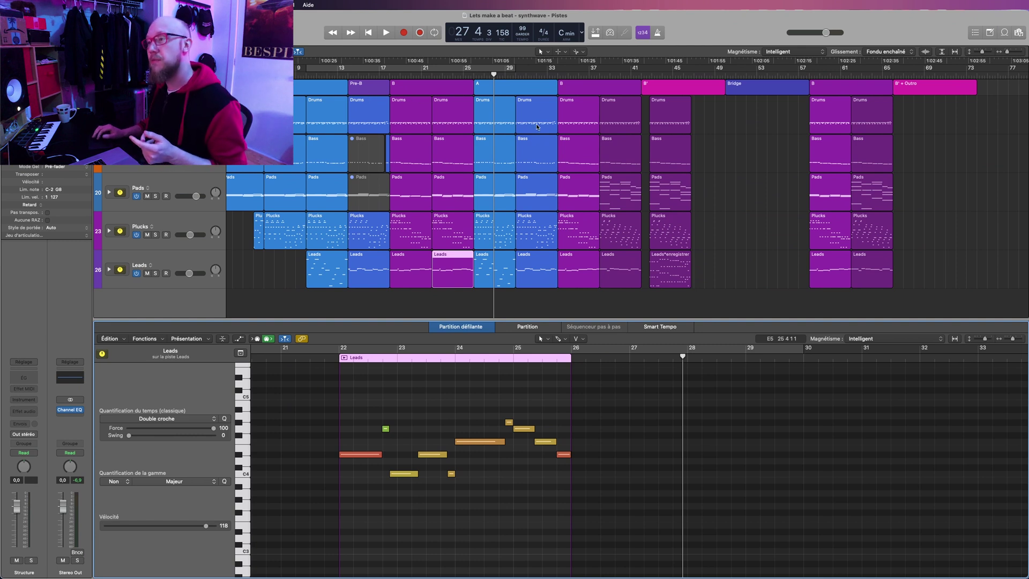
# Move the misplaced group of Drums, Bass, Pads, Plucks and Leads regions to the start of the B' section, and repeat it once.
pyautogui.click(654, 95)
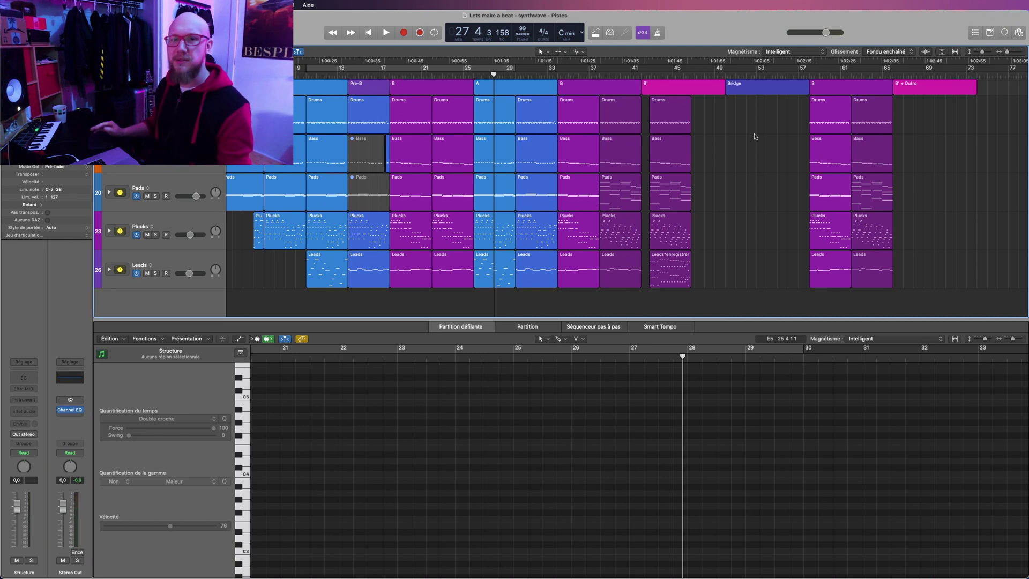
pyautogui.moveTo(722, 113); pyautogui.dragTo(664, 283)
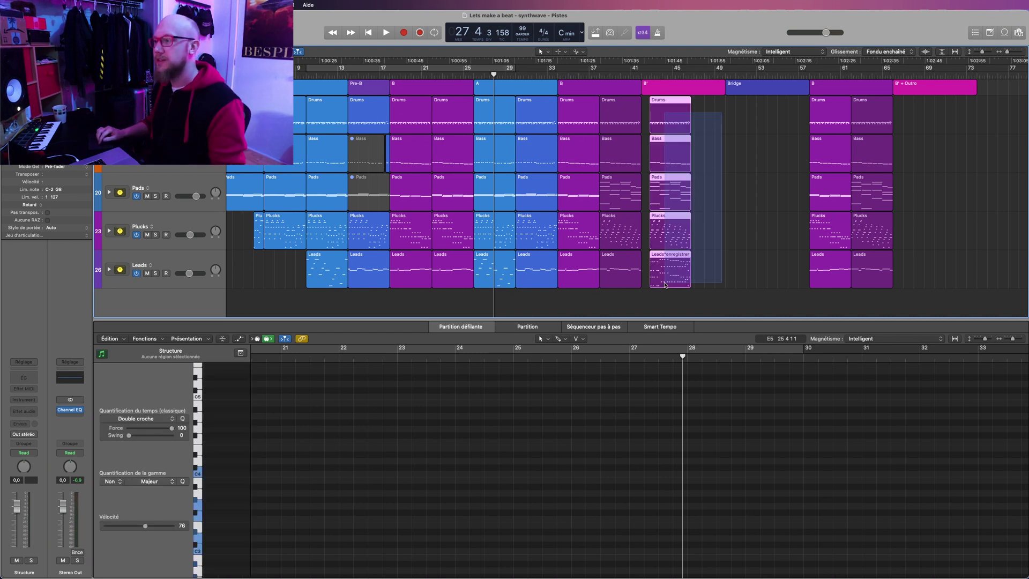
pyautogui.moveTo(668, 125); pyautogui.dragTo(705, 120)
pyautogui.press('super+Right')
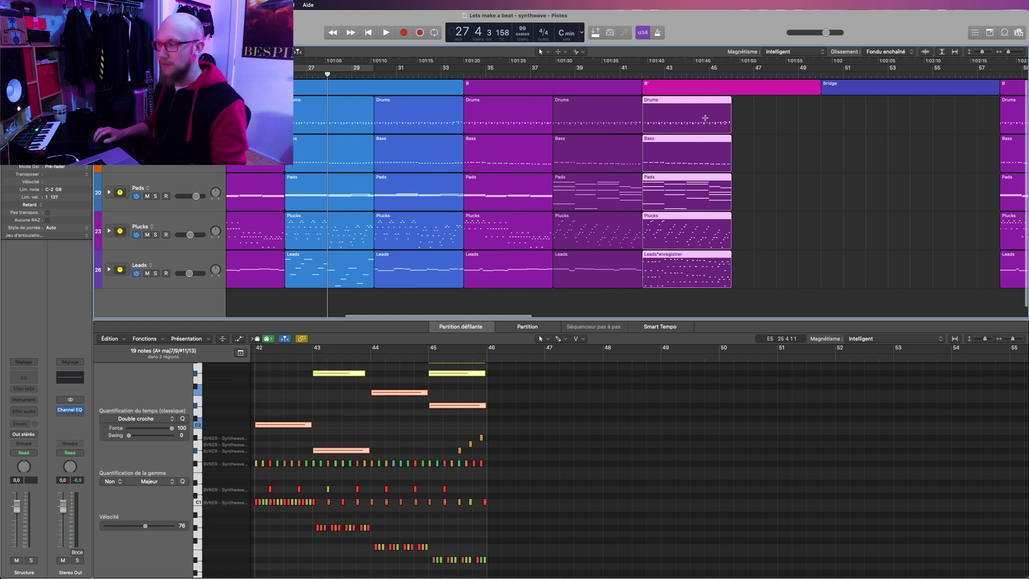
pyautogui.press('super+r')
# Mute both Plucks regions of the B' section, listening through the section after muting the first one.
pyautogui.click(693, 237)
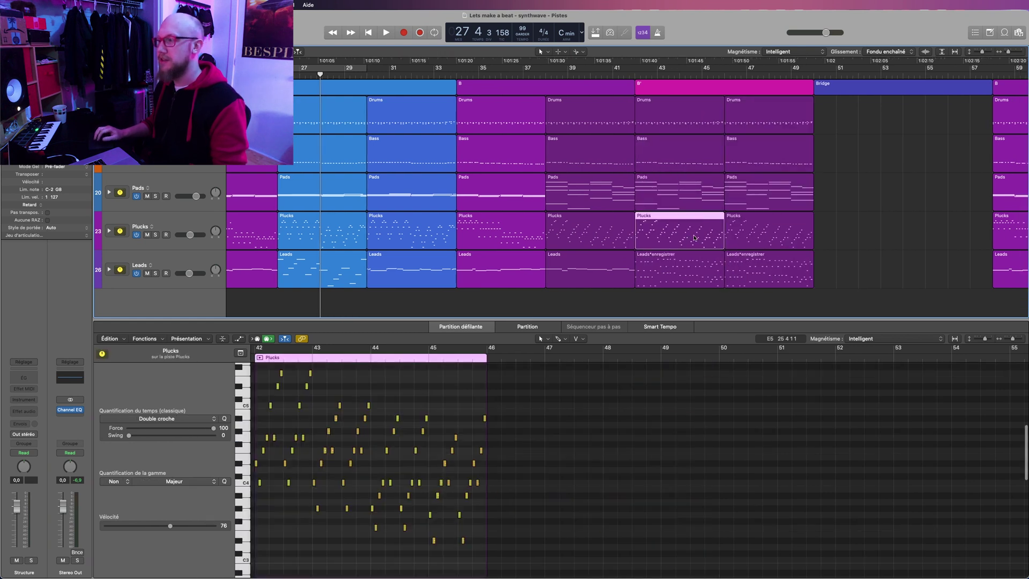
pyautogui.hotkey('ctrl', 'm')
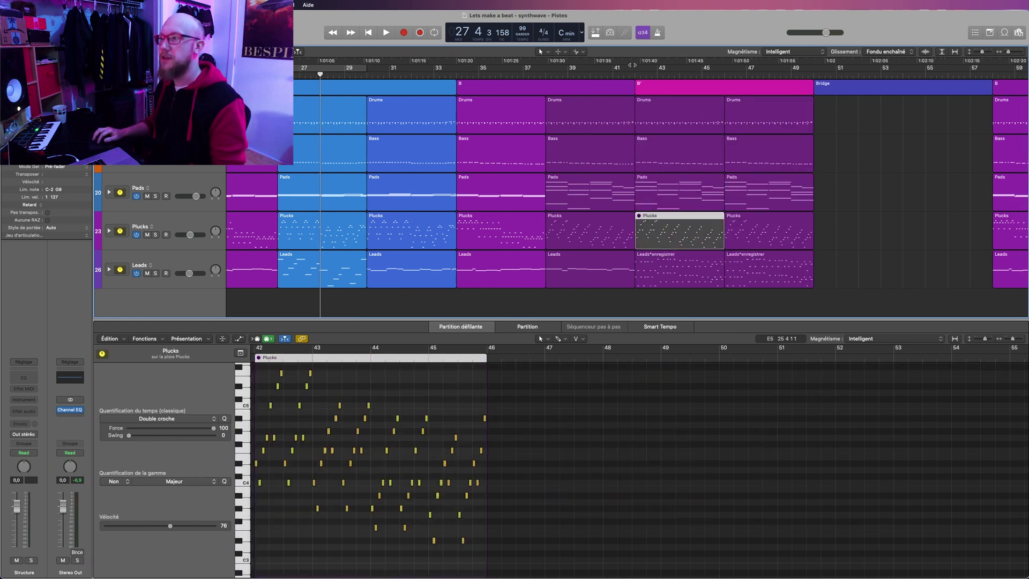
pyautogui.click(454, 75)
pyautogui.press('space')
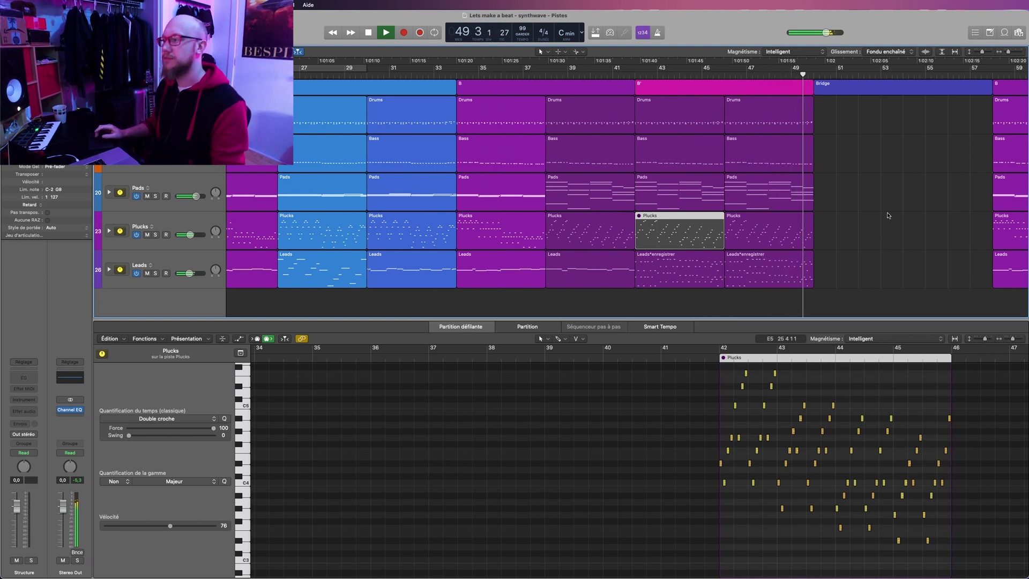
pyautogui.press('space')
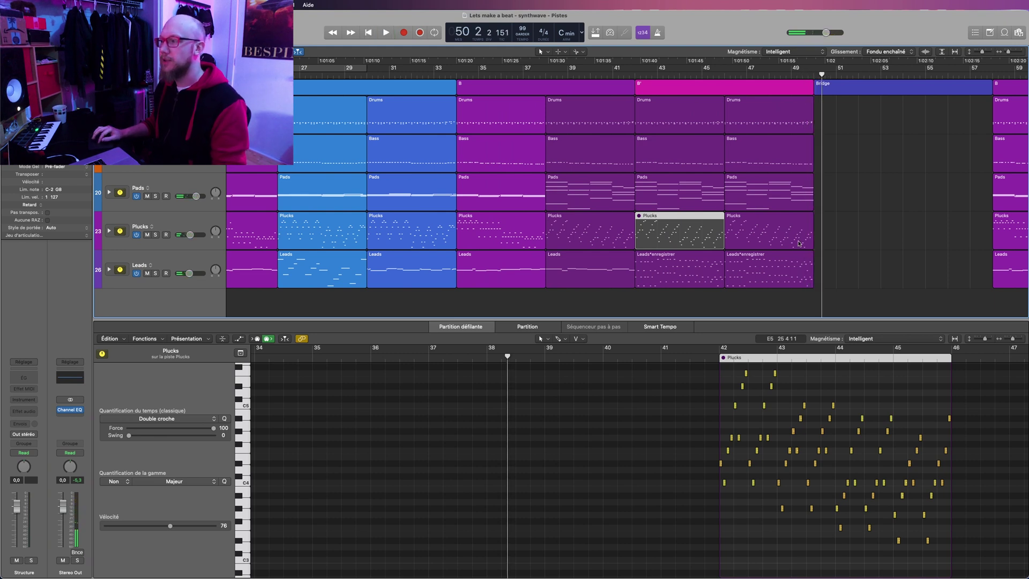
pyautogui.click(798, 243)
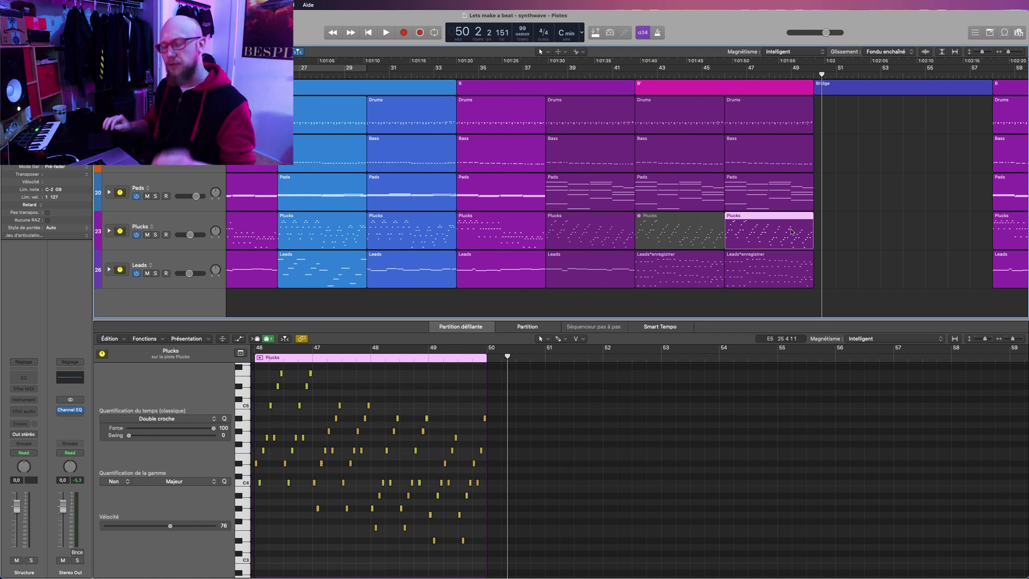
pyautogui.press('m')
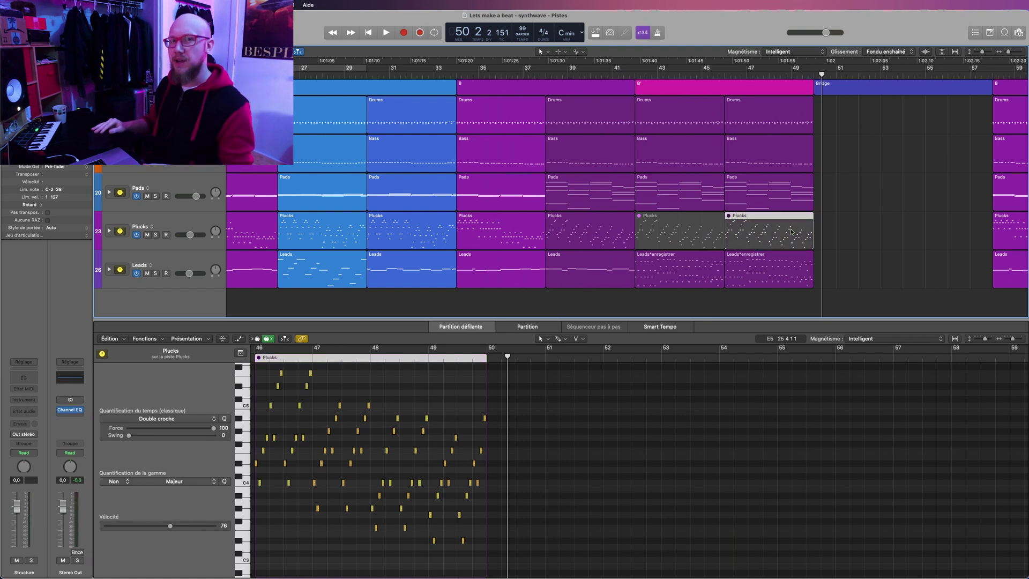
# Try deleting the top note of the first three chords and the second-lowest note of the fourth in both B' Pads regions.
pyautogui.click(771, 199)
pyautogui.keyDown('shift'); pyautogui.click(686, 198); pyautogui.keyUp('shift')
pyautogui.keyDown('shift'); pyautogui.click(633, 204); pyautogui.keyUp('shift')
pyautogui.moveTo(860, 202); pyautogui.dragTo(683, 206)
pyautogui.hscroll(-5, 498, 434)
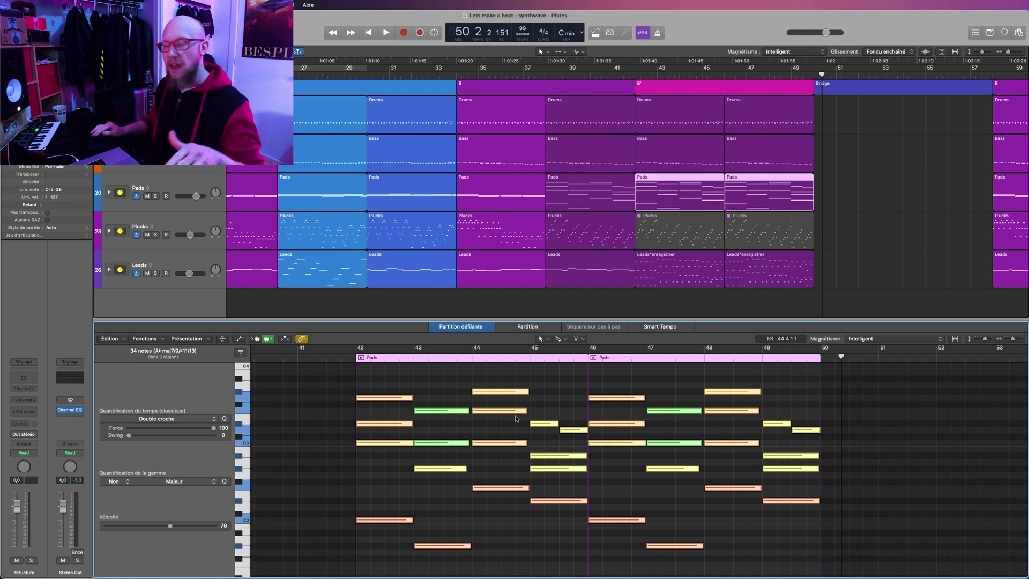
pyautogui.click(516, 419)
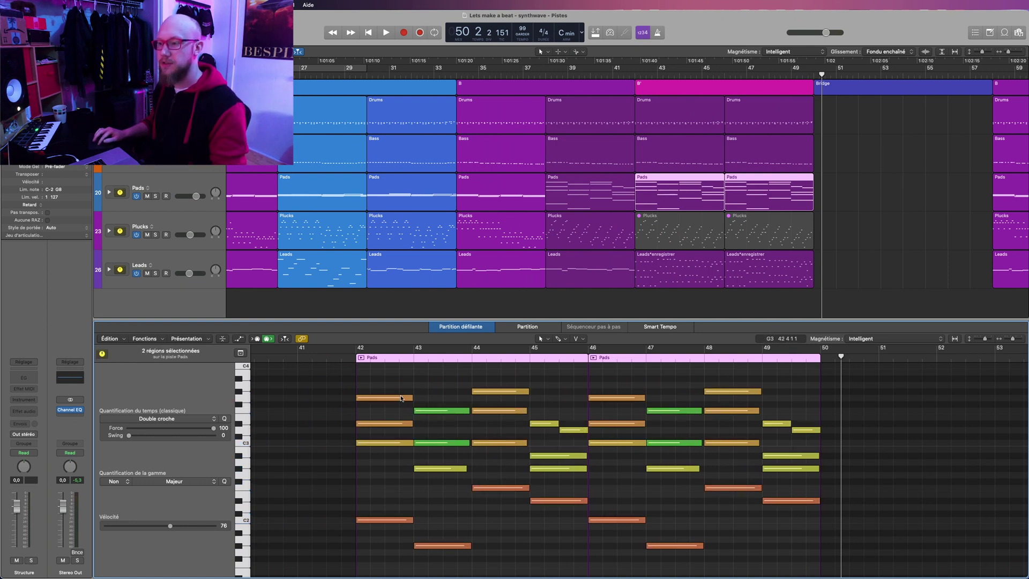
pyautogui.moveTo(400, 399)
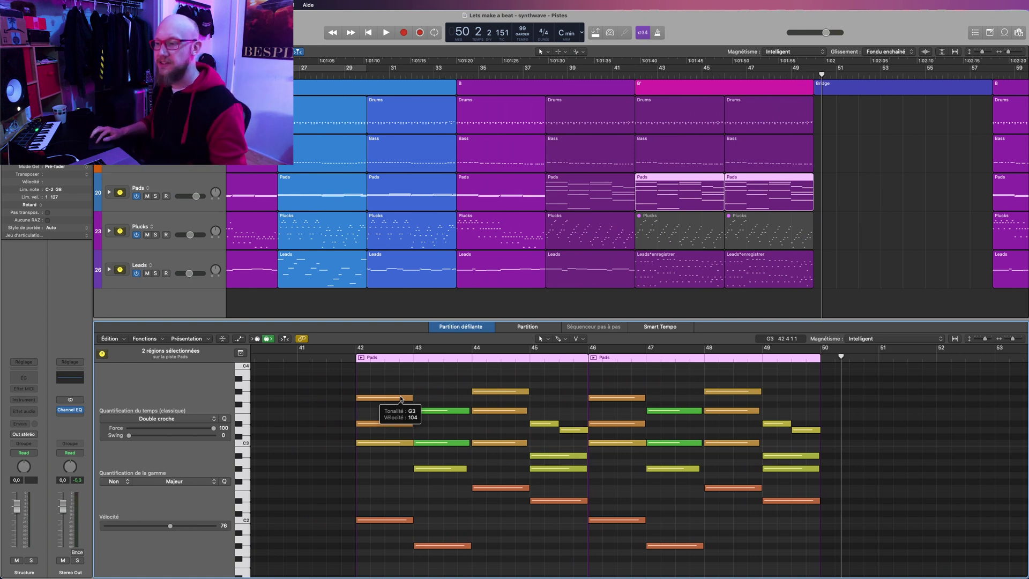
pyautogui.click(400, 399)
pyautogui.keyDown('shift'); pyautogui.click(447, 411); pyautogui.keyUp('shift')
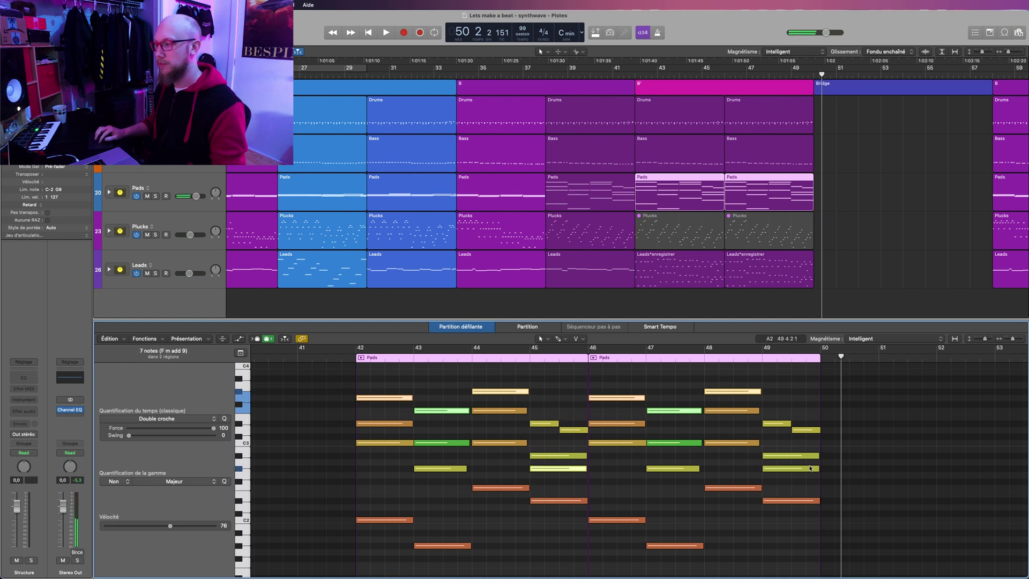
pyautogui.keyDown('shift'); pyautogui.click(810, 467); pyautogui.keyUp('shift')
pyautogui.press('Delete')
# Listen through the B' section, and undo the deletion of the Pads chord notes.
pyautogui.press('space')
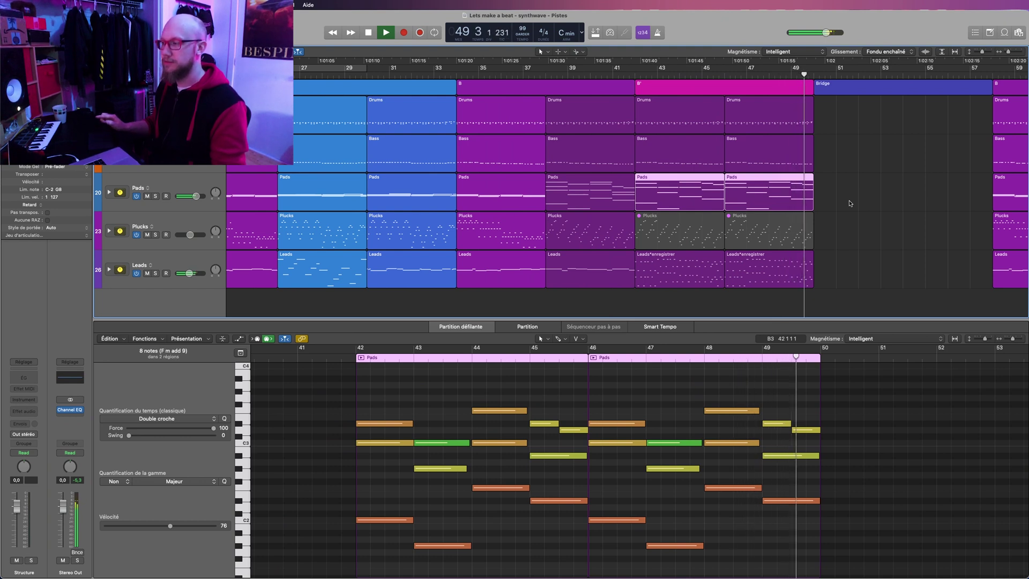
pyautogui.press('space')
pyautogui.scroll(-3, 630, 200)
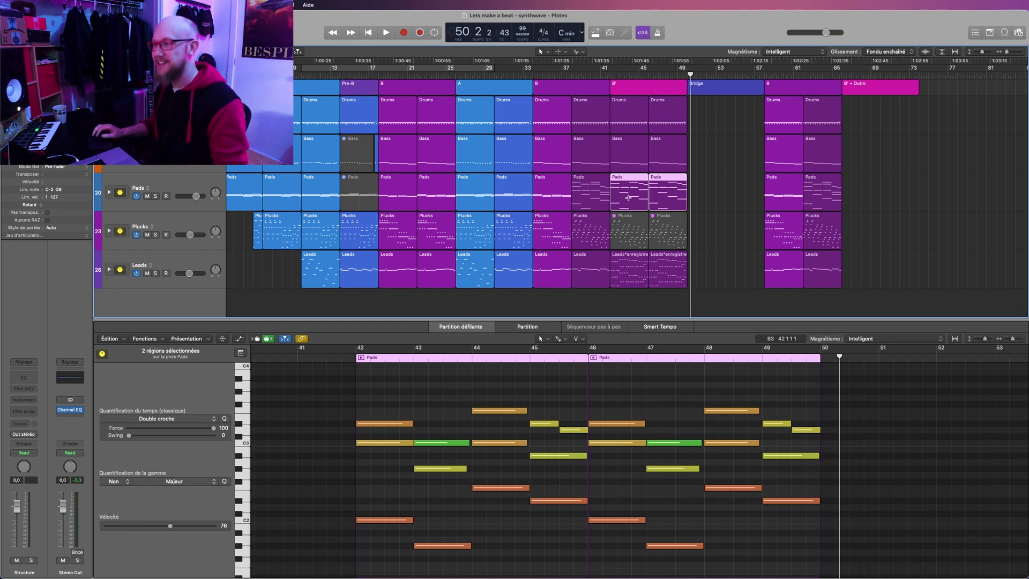
pyautogui.press('super+z')
pyautogui.moveTo(720, 193); pyautogui.dragTo(633, 196)
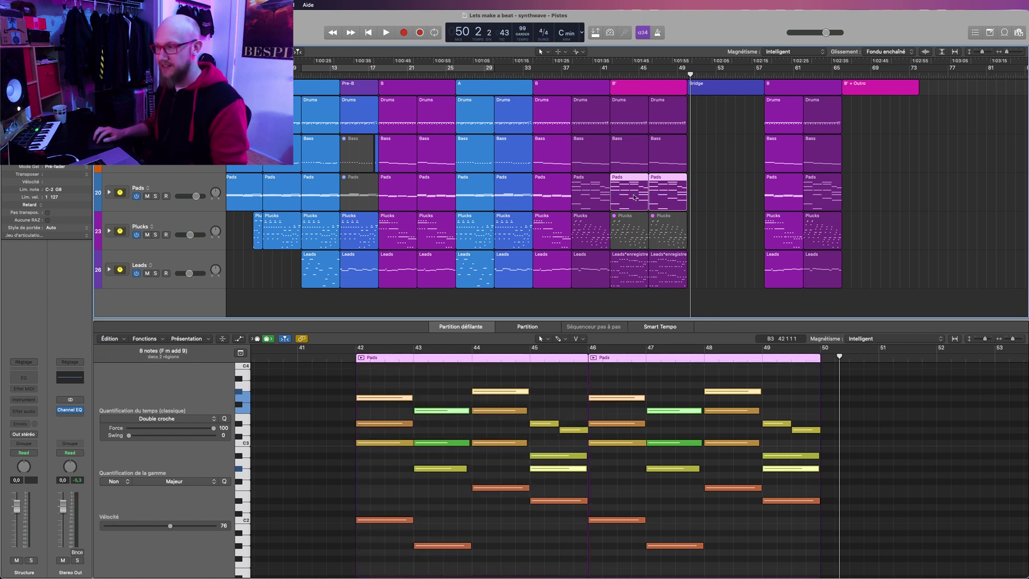
# Copy all regions of the B' section to the start of the B' + Outro section, and unmute the two copied Plucks regions.
pyautogui.moveTo(722, 102); pyautogui.dragTo(615, 284)
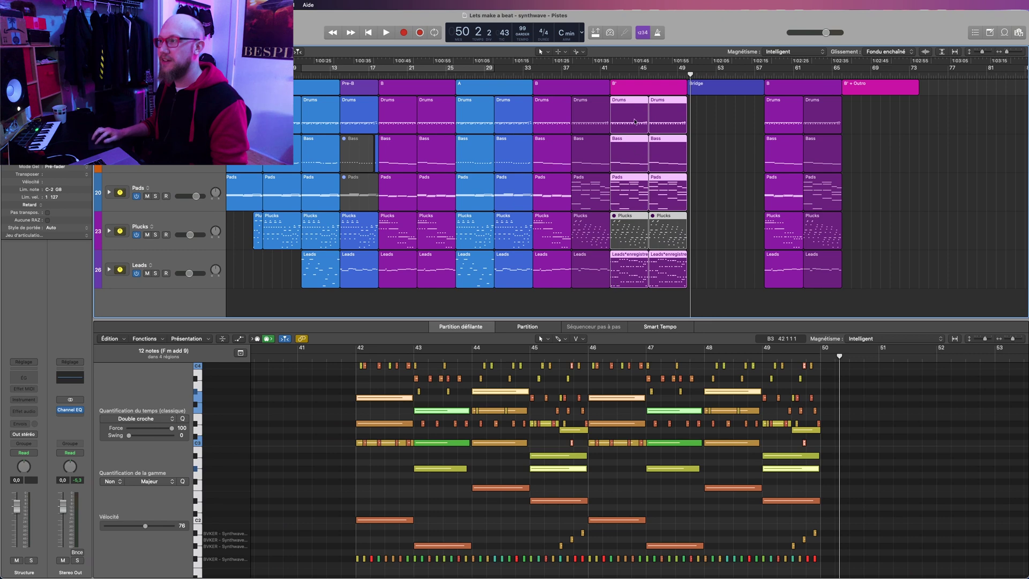
pyautogui.moveTo(634, 121); pyautogui.dragTo(855, 101)
pyautogui.click(862, 243)
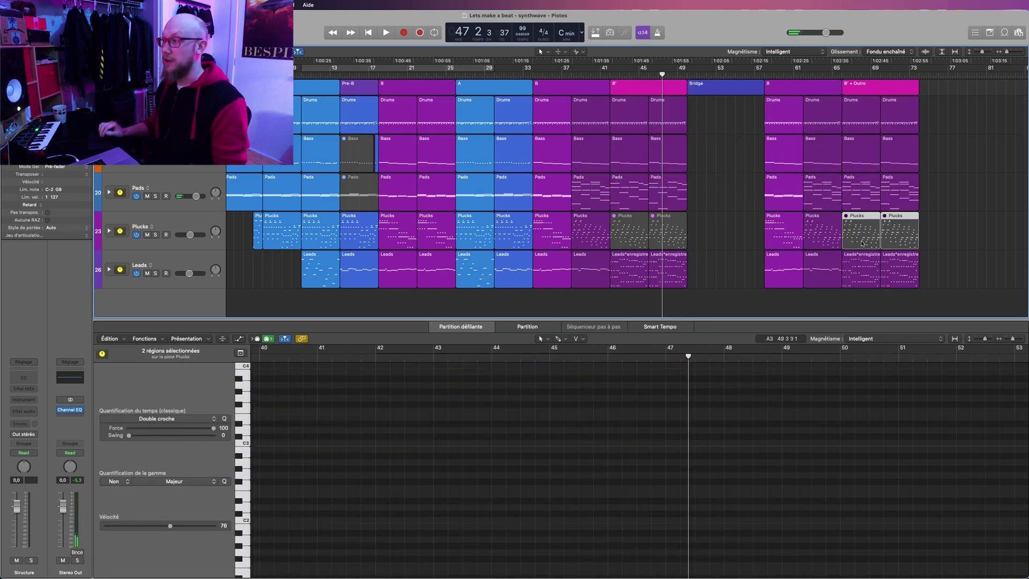
pyautogui.press('m')
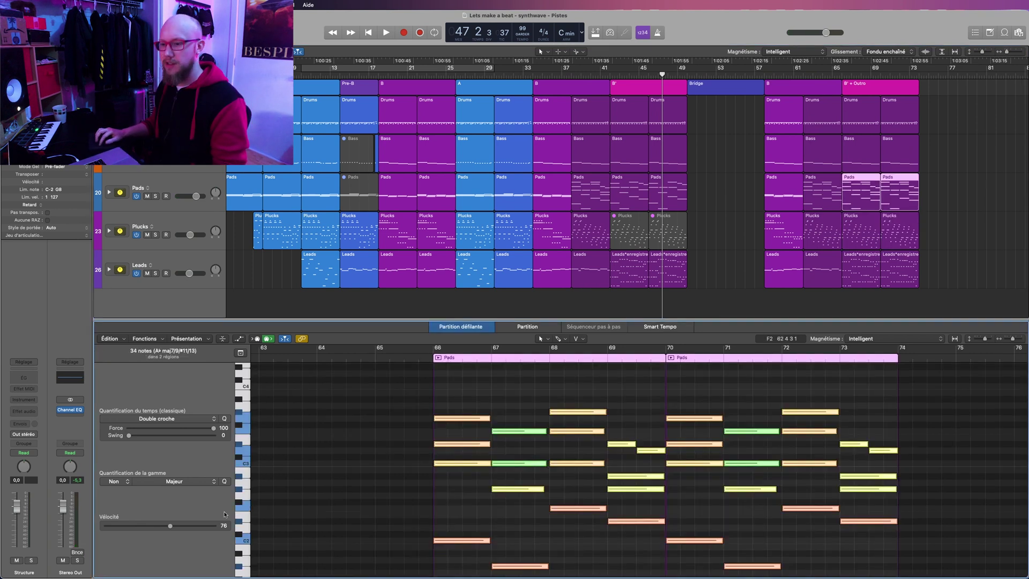
# In the B' + Outro section, raise the velocity of the Pads regions to 90 and of the Plucks regions to 112.
pyautogui.moveTo(171, 526); pyautogui.dragTo(213, 526)
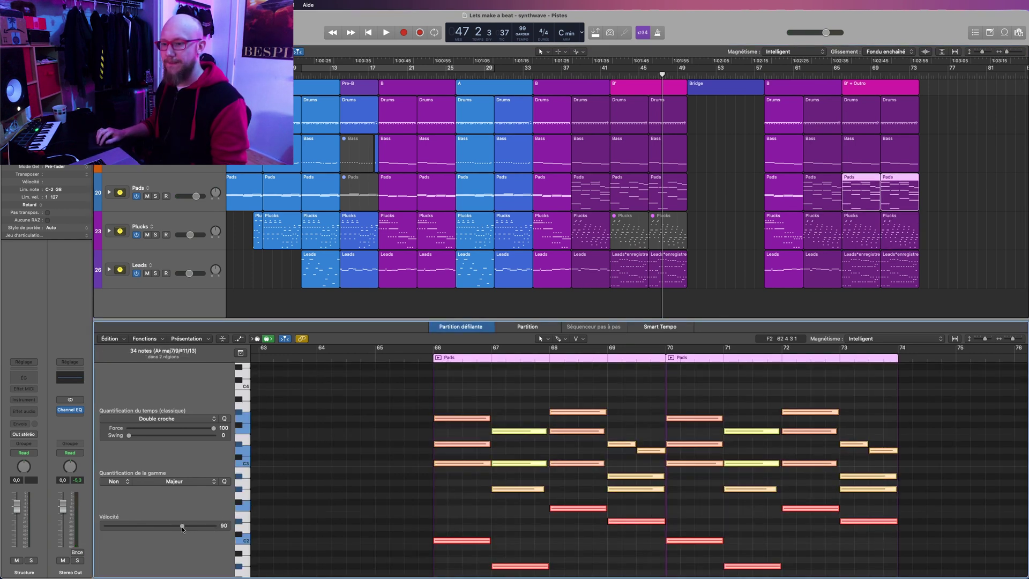
pyautogui.moveTo(936, 239); pyautogui.dragTo(857, 235)
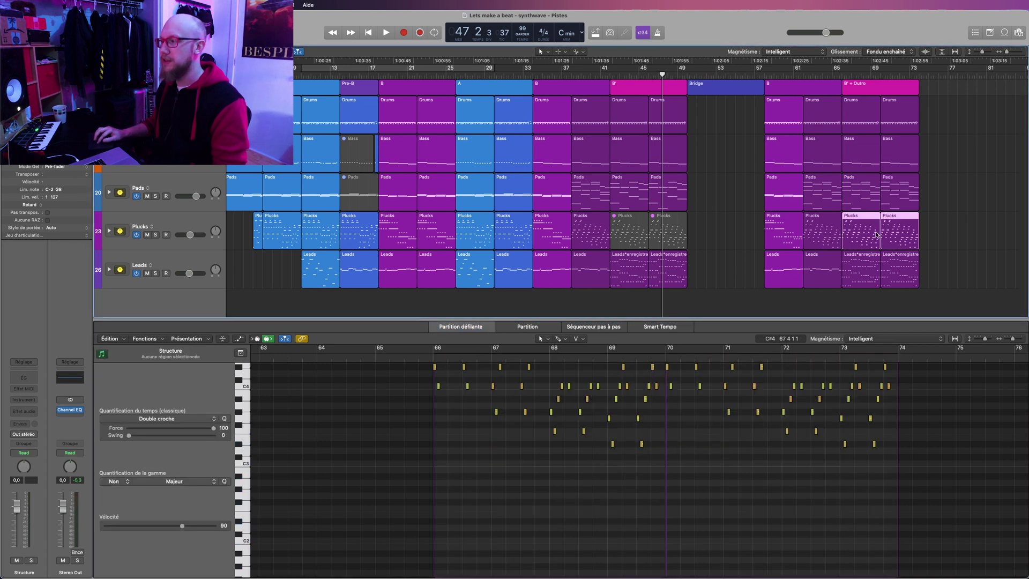
pyautogui.moveTo(194, 530); pyautogui.dragTo(202, 527)
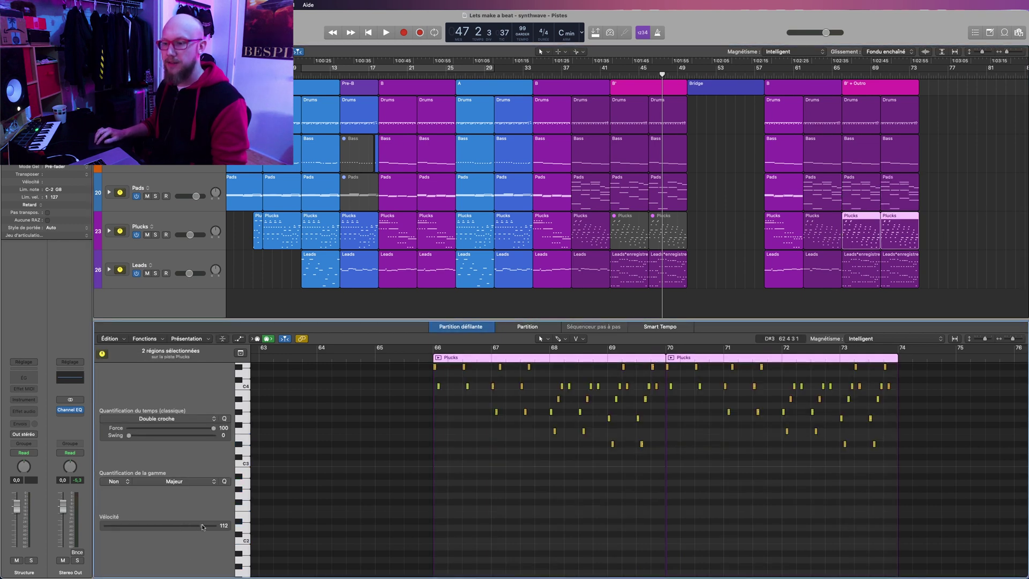
# Select all notes in the two B' + Outro Leads regions and check their velocity.
pyautogui.moveTo(937, 280); pyautogui.dragTo(848, 275)
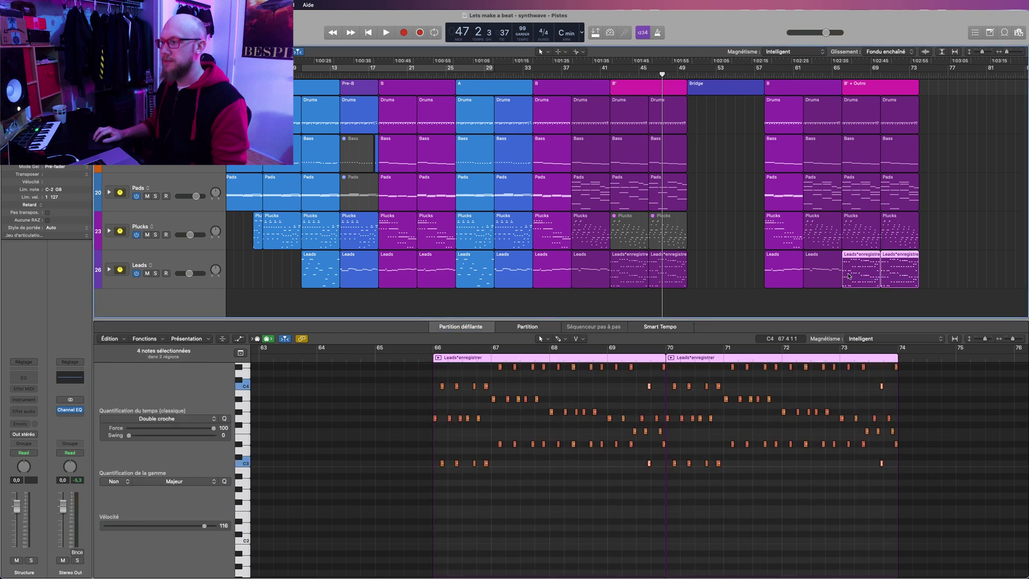
pyautogui.click(452, 485)
pyautogui.press('super+a')
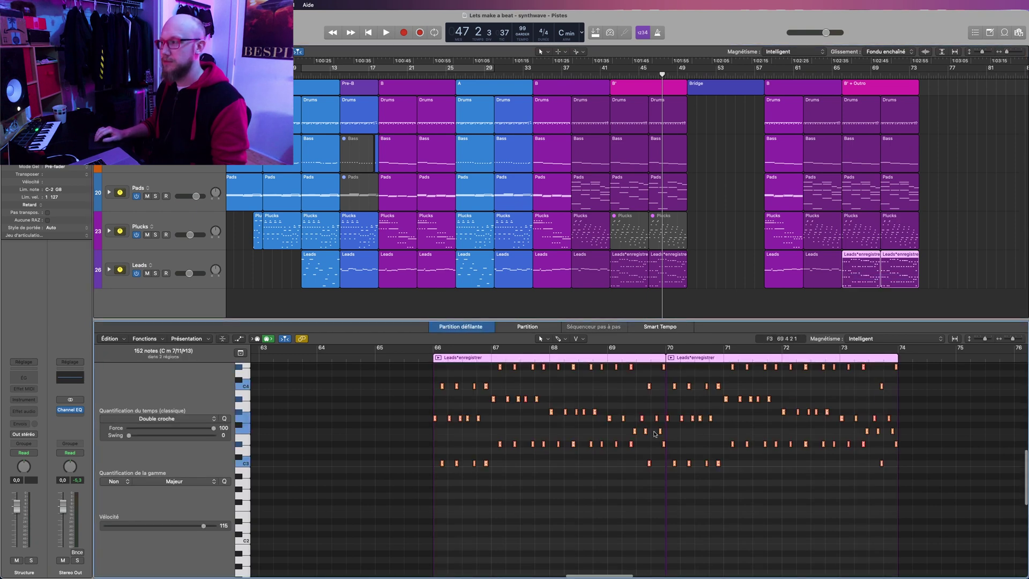
pyautogui.scroll(3, 654, 433)
# Listen to the final B section and the B' + Outro section from bar 58.
pyautogui.hscroll(3, 888, 151)
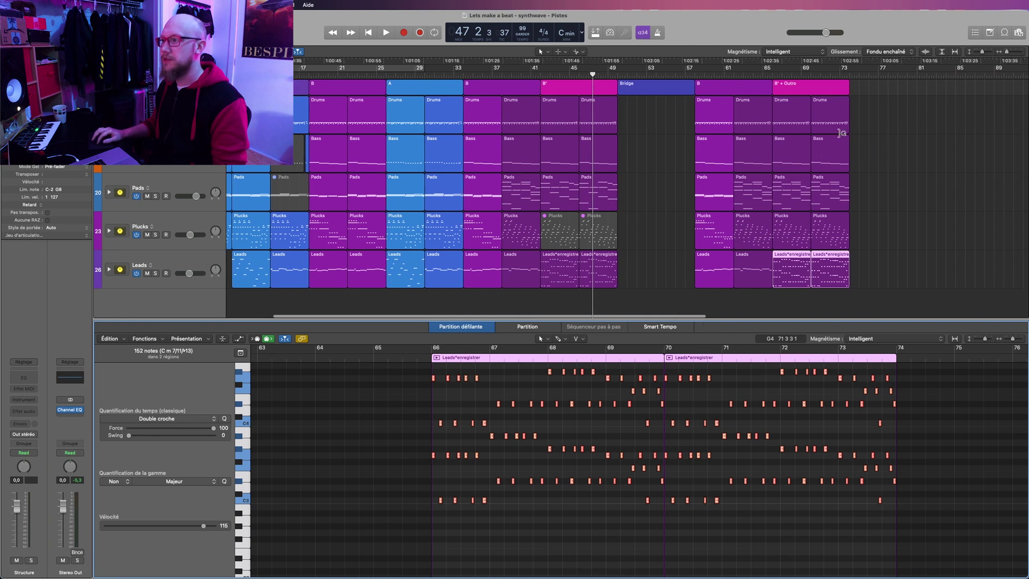
pyautogui.click(692, 75)
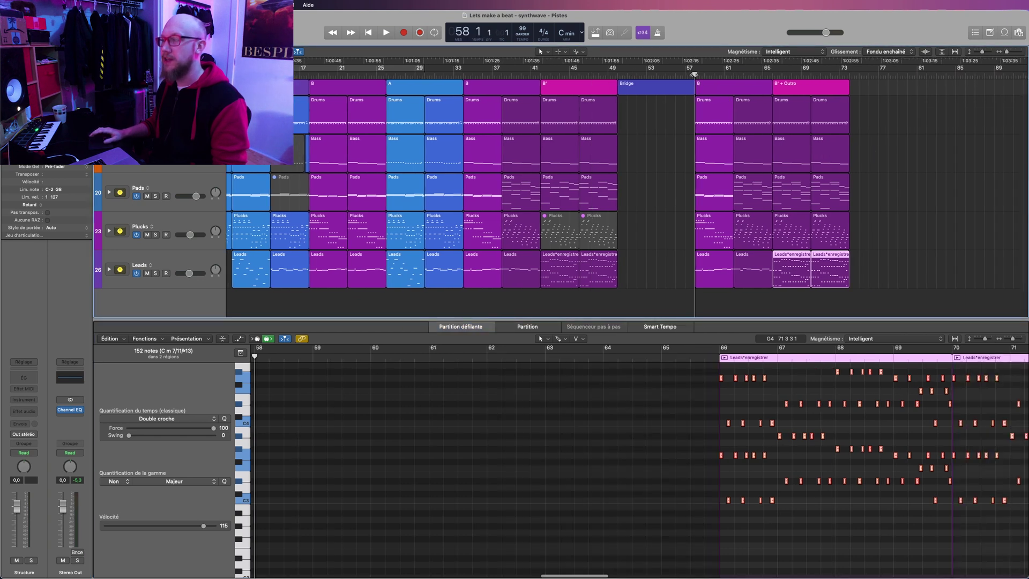
pyautogui.press('space')
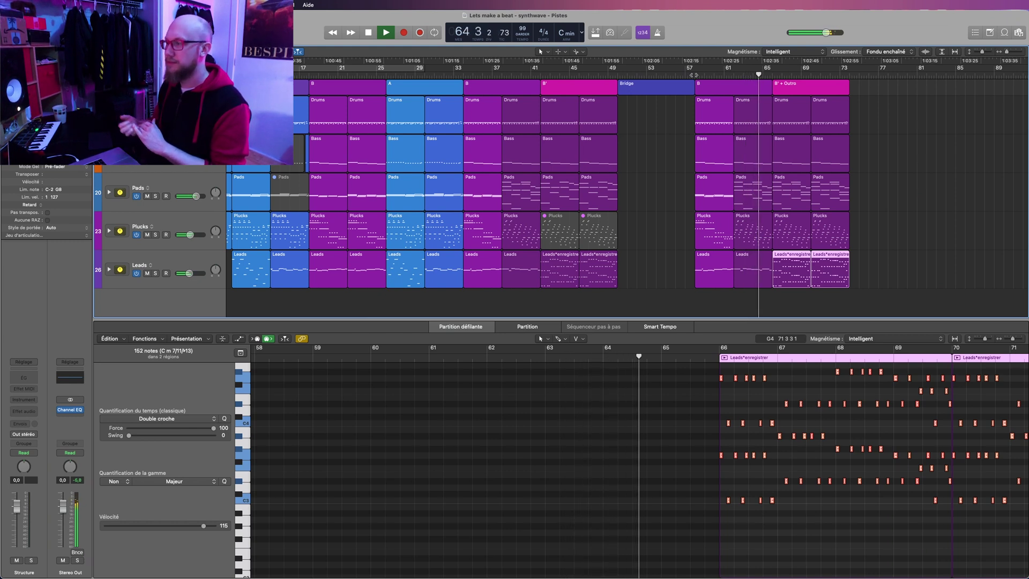
pyautogui.click(911, 207)
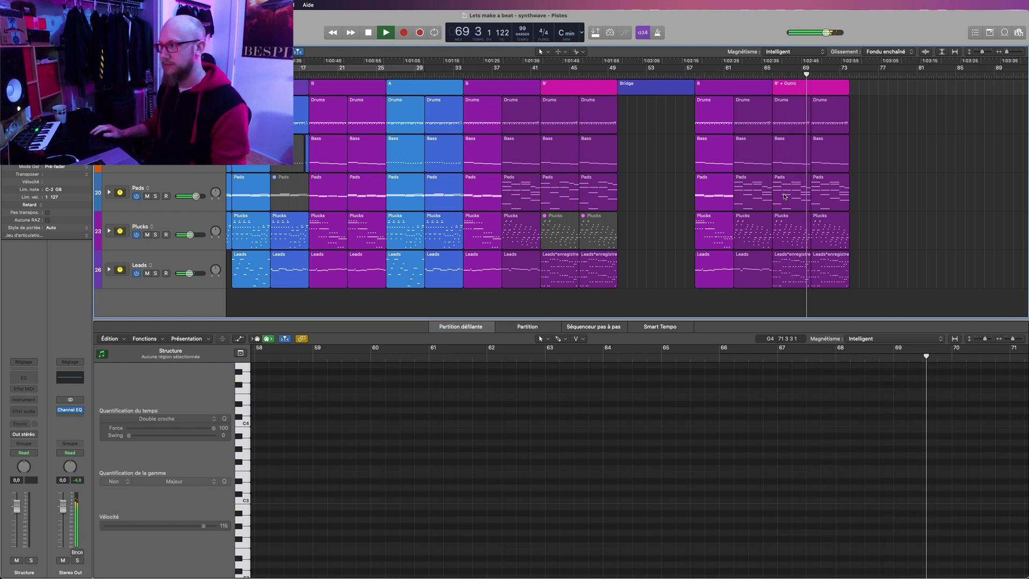
# Stop playback and delete the lowest note of each of the four chords in the bar 62 Pads region.
pyautogui.click(753, 192)
pyautogui.press('space')
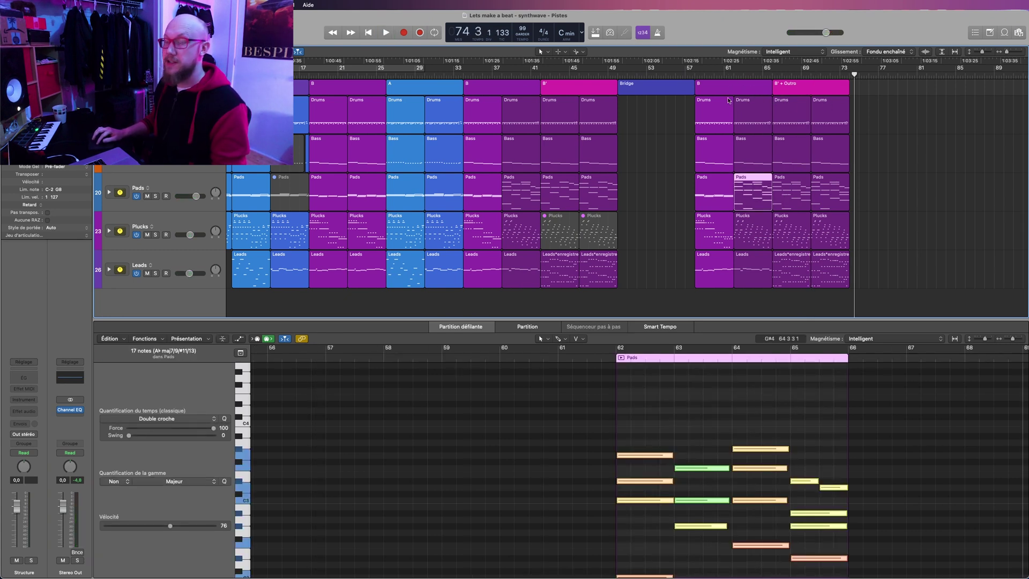
pyautogui.scroll(-3, 796, 462)
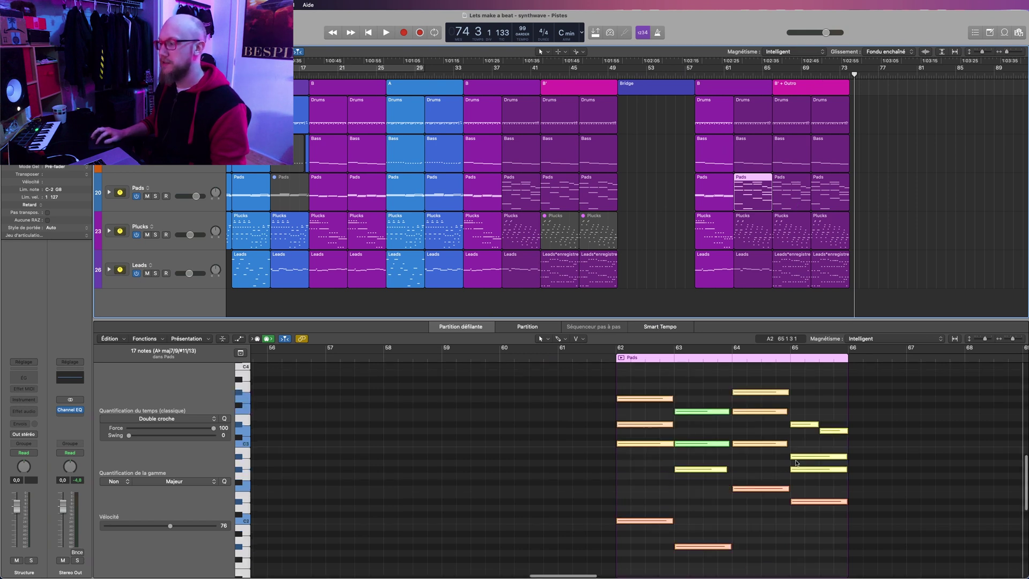
pyautogui.scroll(3, 796, 462)
pyautogui.hscroll(5, 796, 462)
pyautogui.hscroll(-2, 796, 462)
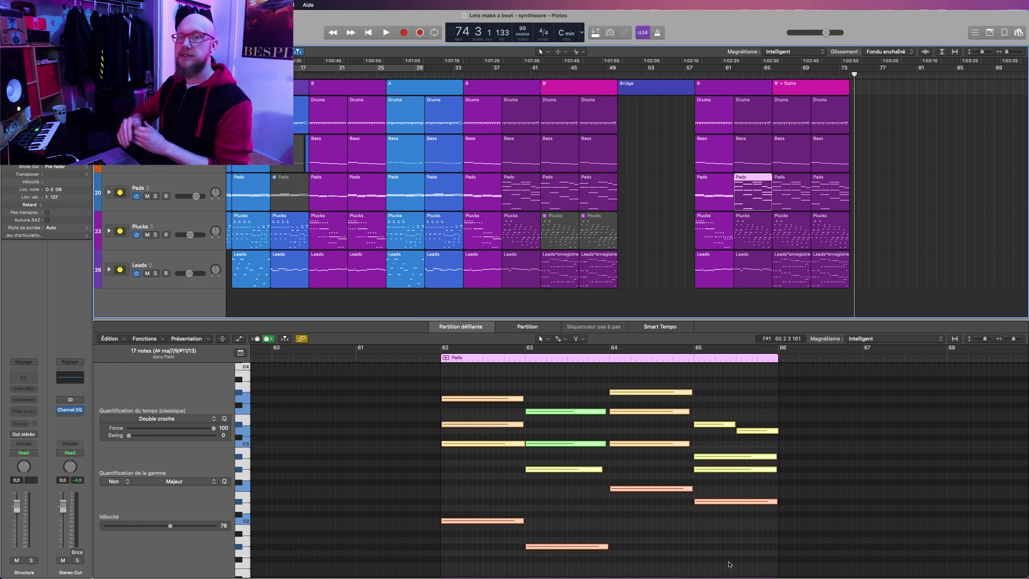
pyautogui.moveTo(745, 567); pyautogui.dragTo(451, 492)
pyautogui.press('Delete')
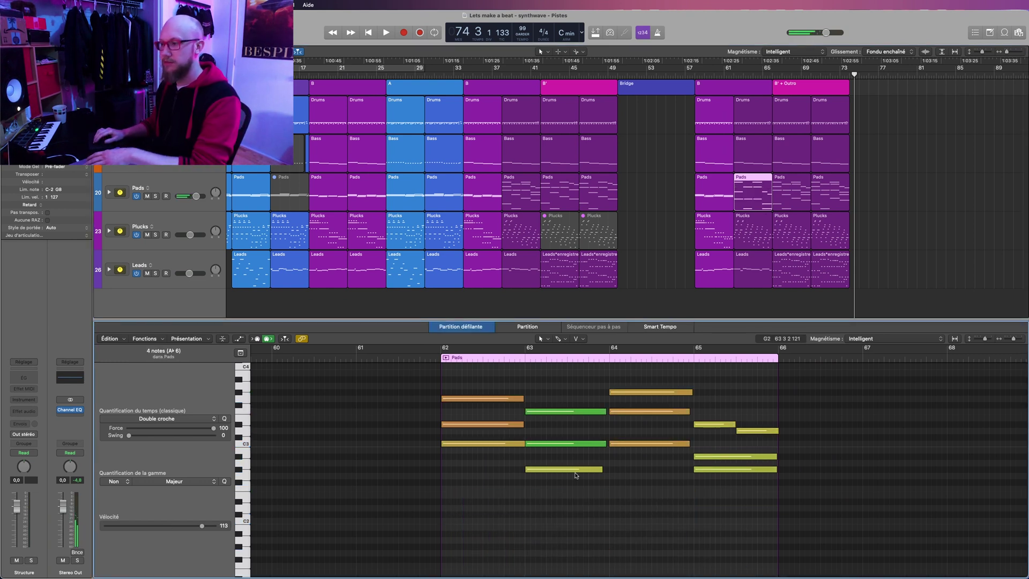
# Delete the lowest notes in bars 63 and 65 of the bar 62 Pads region.
pyautogui.scroll(4, 575, 475)
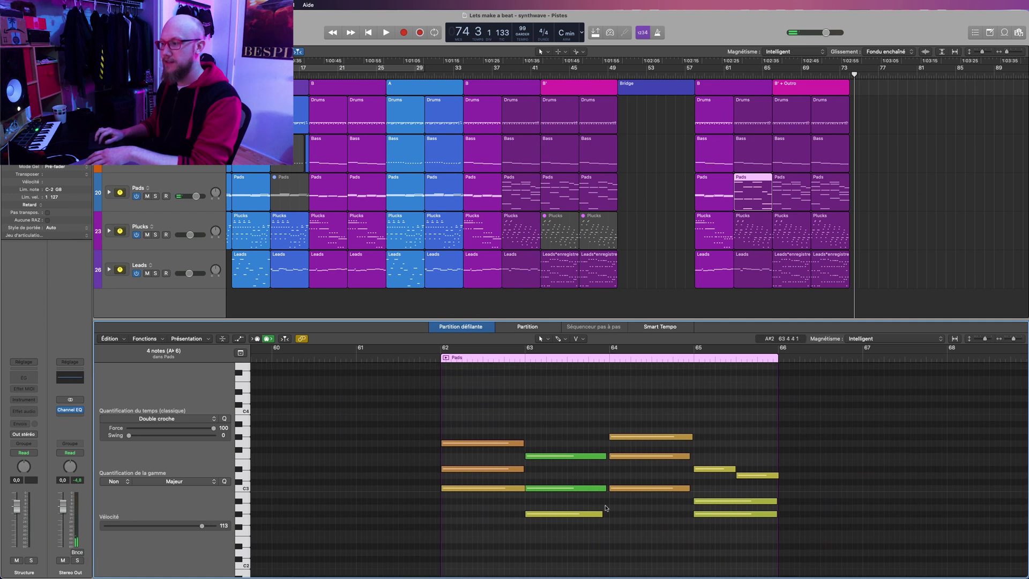
pyautogui.moveTo(544, 542); pyautogui.dragTo(803, 516)
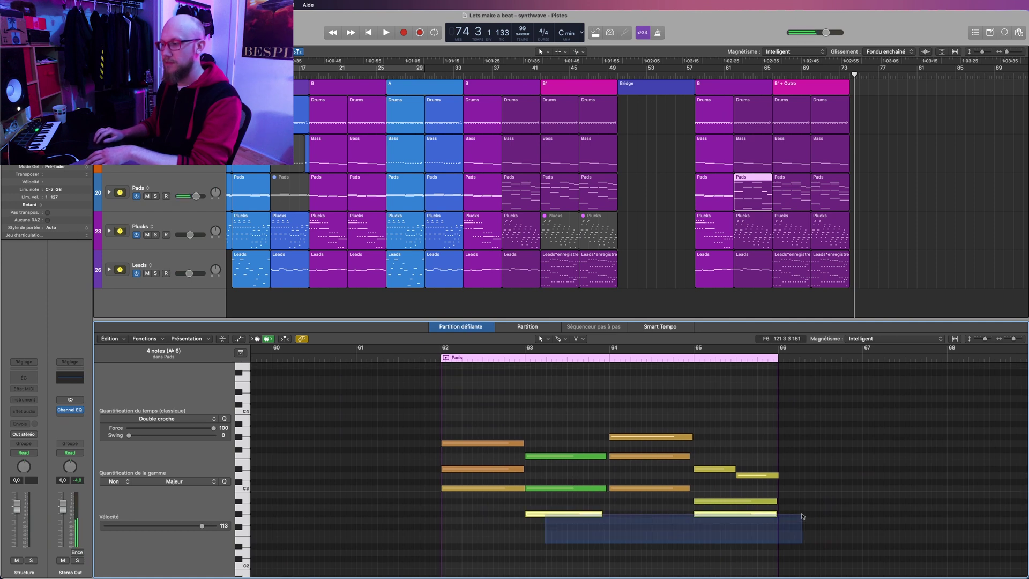
pyautogui.press('Delete')
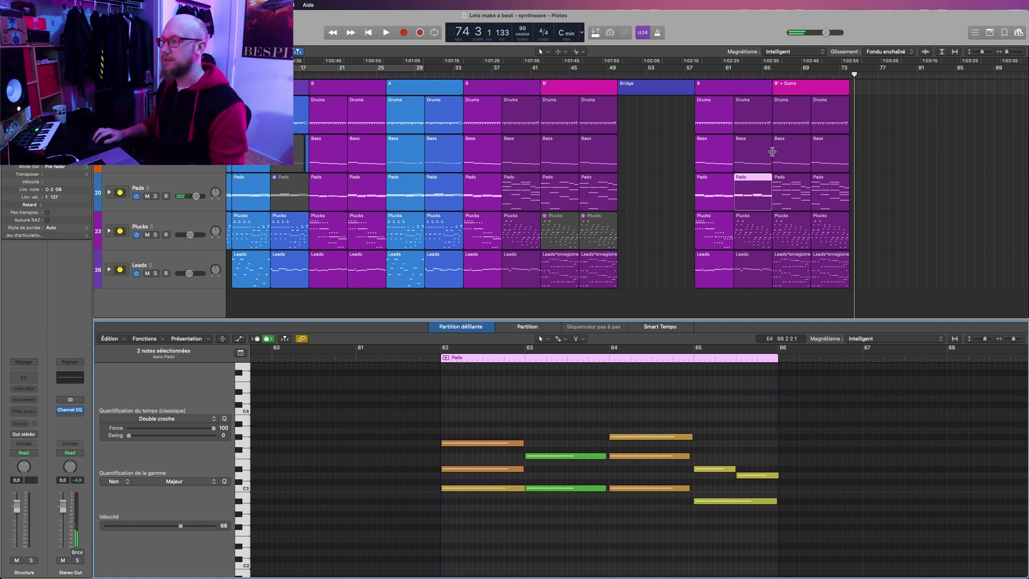
# Transpose the notes in bars 63 to 65 of the bar 62 Bass region up an octave and listen to the result.
pyautogui.click(756, 159)
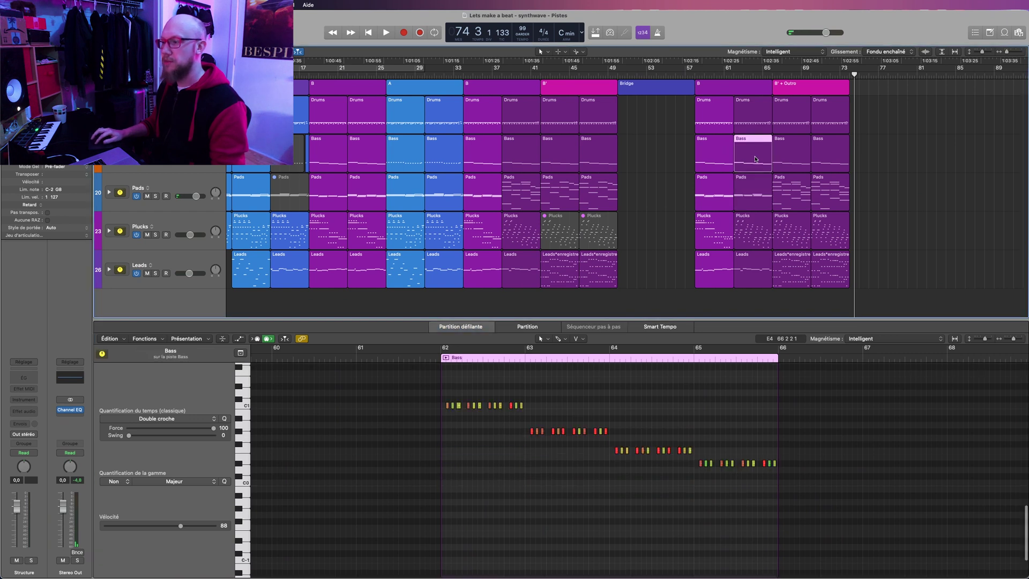
pyautogui.scroll(3, 663, 439)
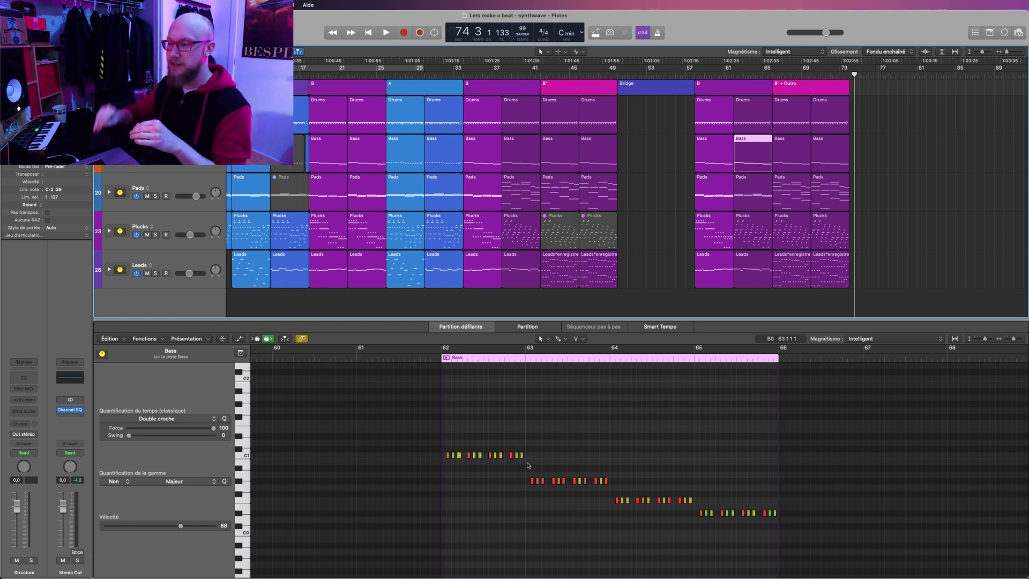
pyautogui.click(555, 465)
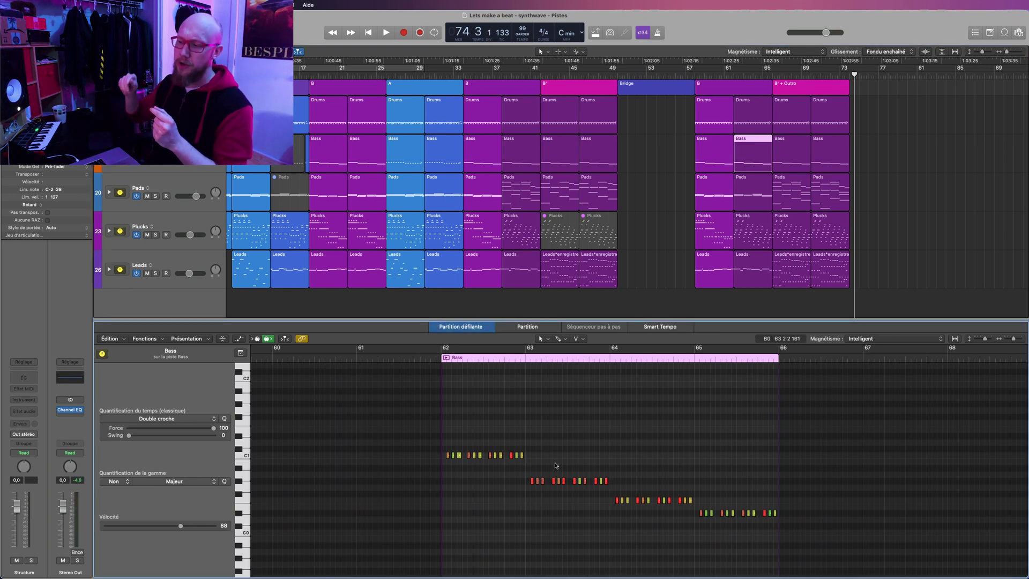
pyautogui.moveTo(555, 465); pyautogui.dragTo(818, 530)
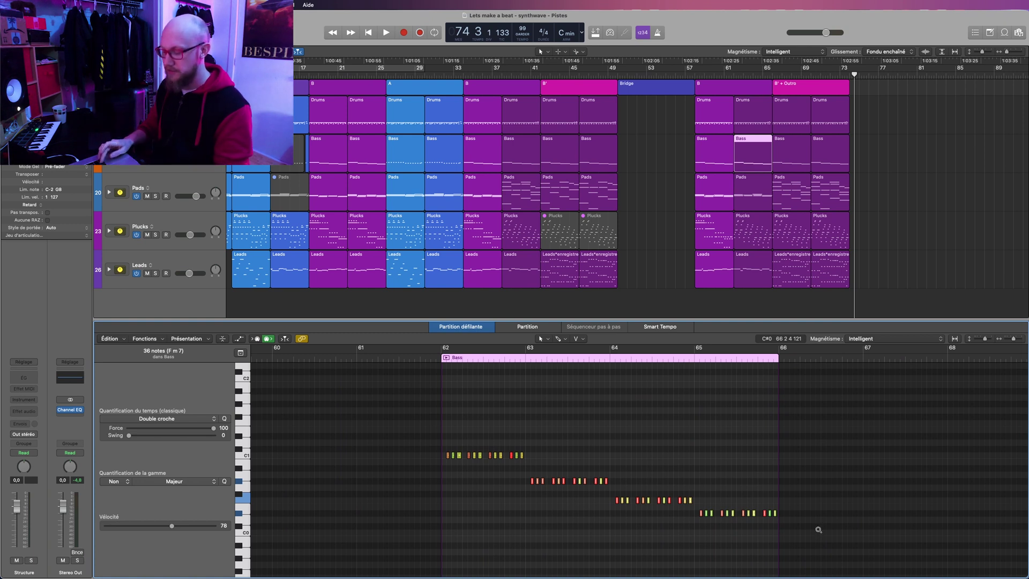
pyautogui.hotkey('shift', 'alt', 'Up')
pyautogui.hotkey('shift', 'space')
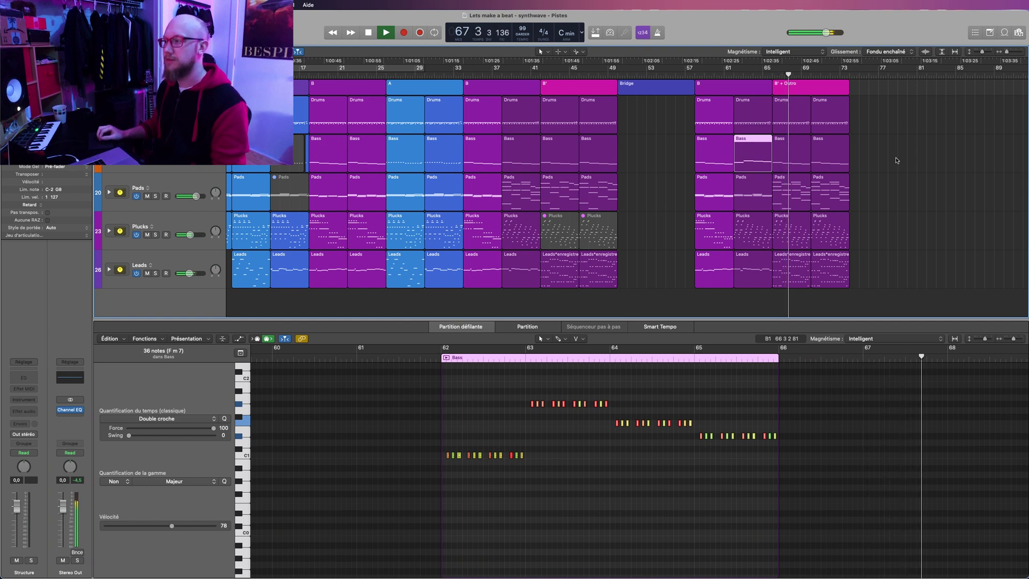
pyautogui.press('space')
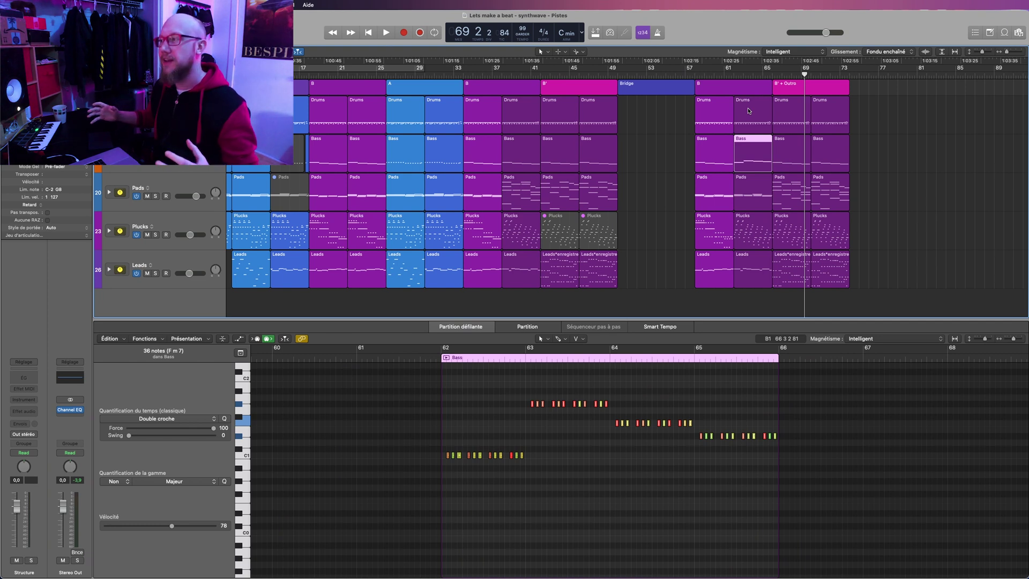
# Copy the two Pads regions at bars 6 and 10 into the empty bridge section at bar 50.
pyautogui.hscroll(-3, 748, 111)
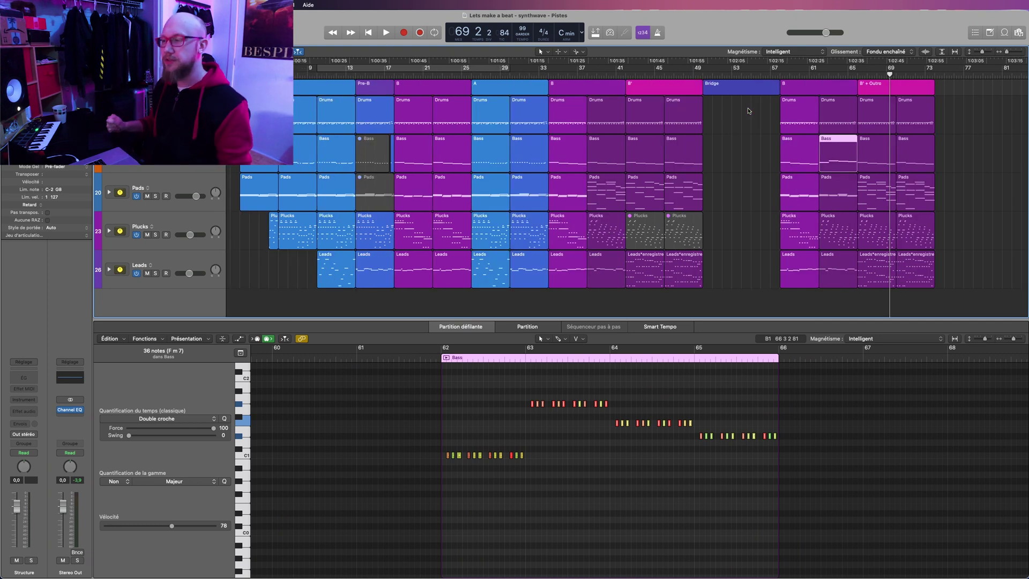
pyautogui.click(748, 111)
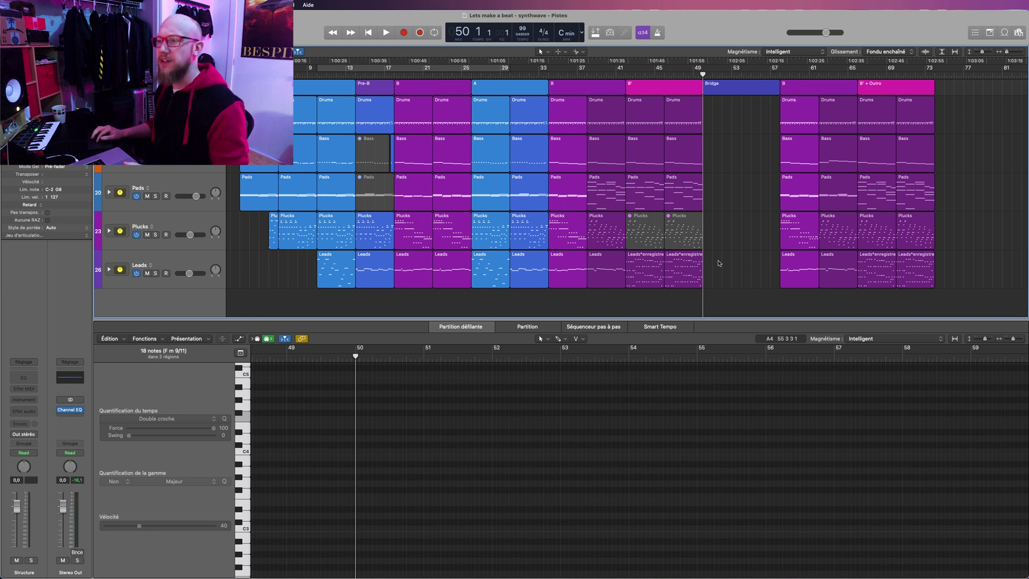
pyautogui.click(304, 202)
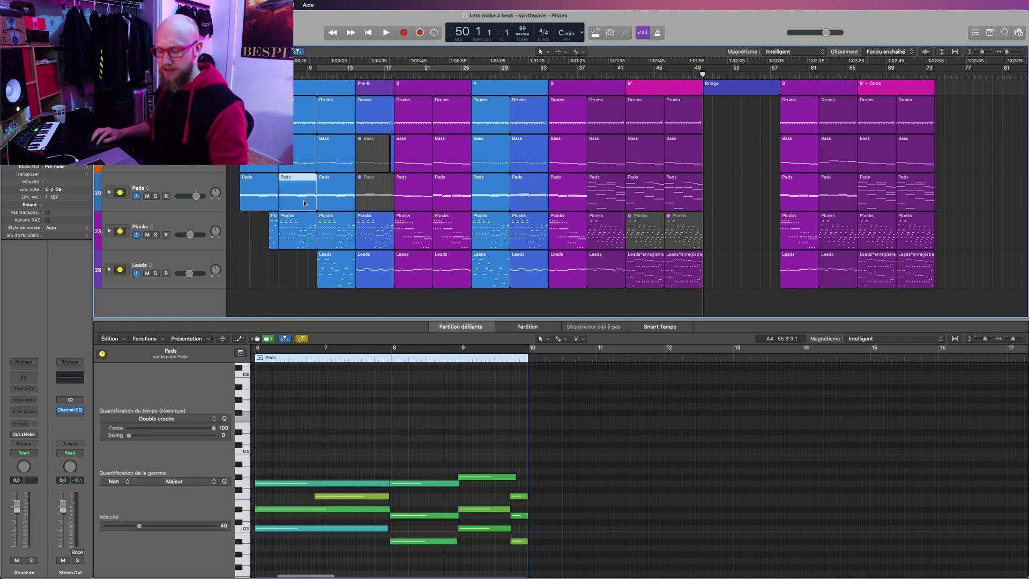
pyautogui.keyDown('shift'); pyautogui.click(334, 197); pyautogui.keyUp('shift')
pyautogui.press('super+c')
pyautogui.press('super+v')
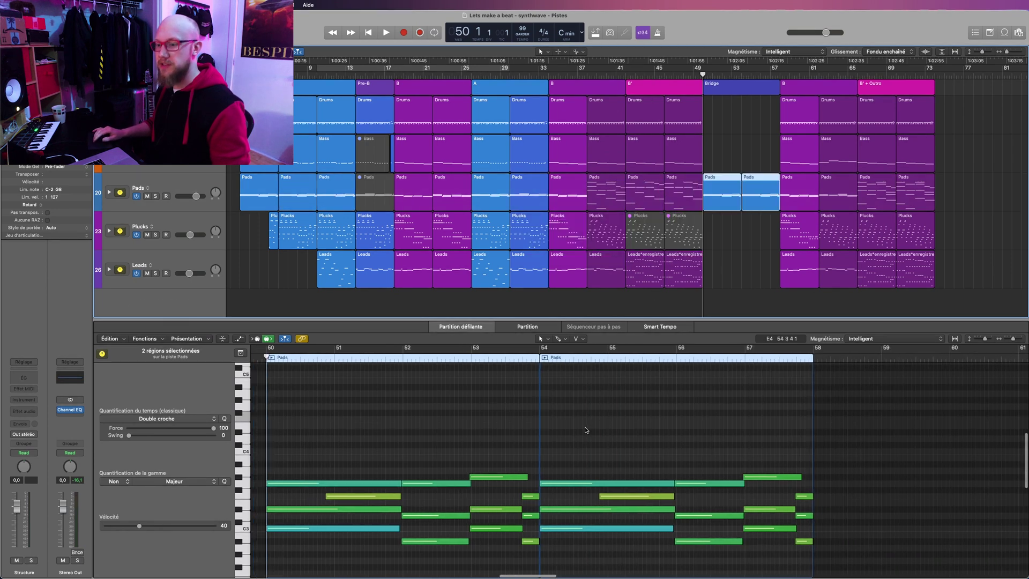
# Delete the middle note of each chord in both bridge Pads regions.
pyautogui.click(437, 441)
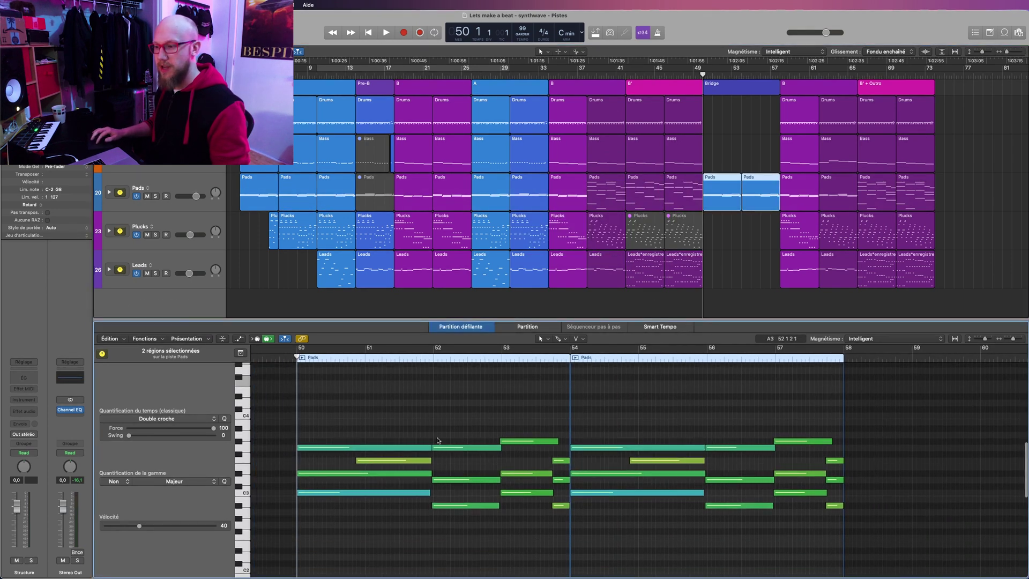
pyautogui.click(401, 475)
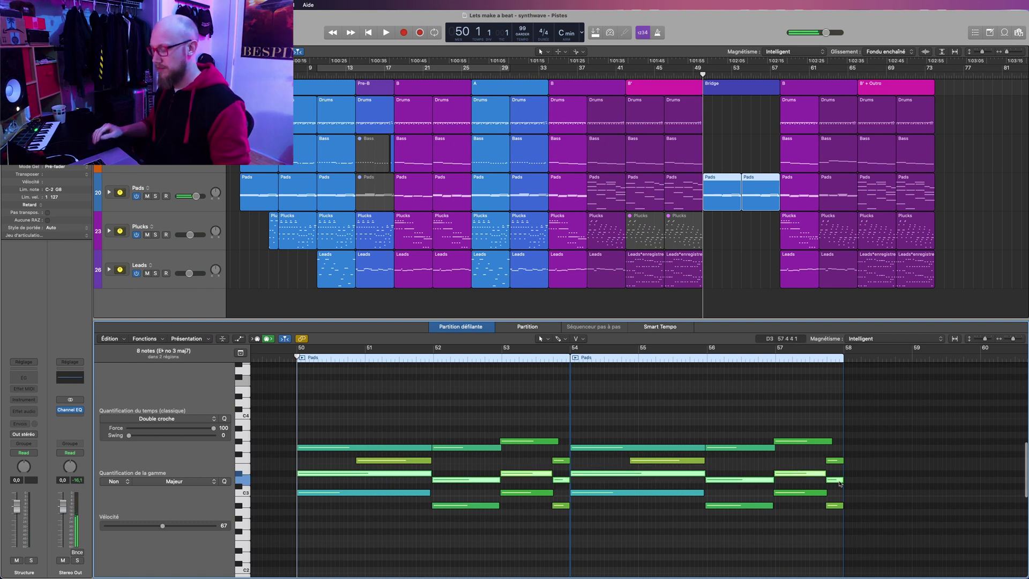
pyautogui.press('Delete')
# Transpose all remaining notes in the two bridge Pads regions up an octave and listen from bar 50.
pyautogui.press('super+a')
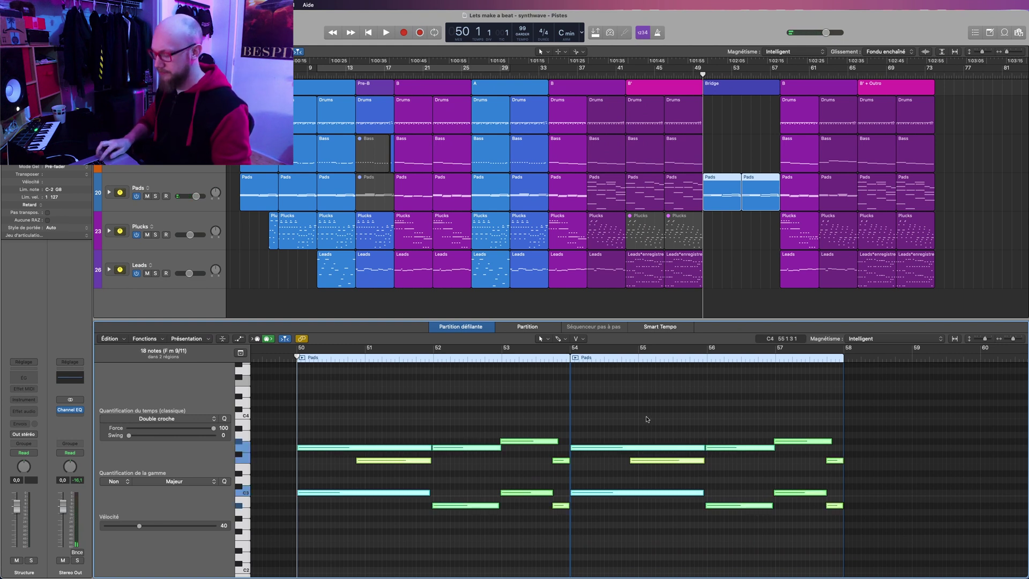
pyautogui.hotkey('alt', 'shift', 'Up')
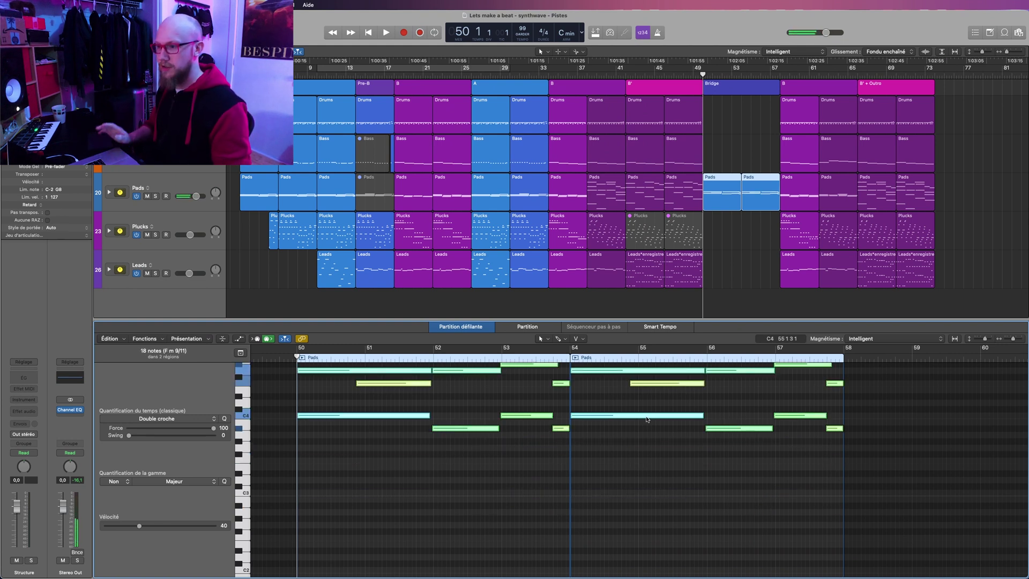
pyautogui.click(641, 453)
pyautogui.press('space')
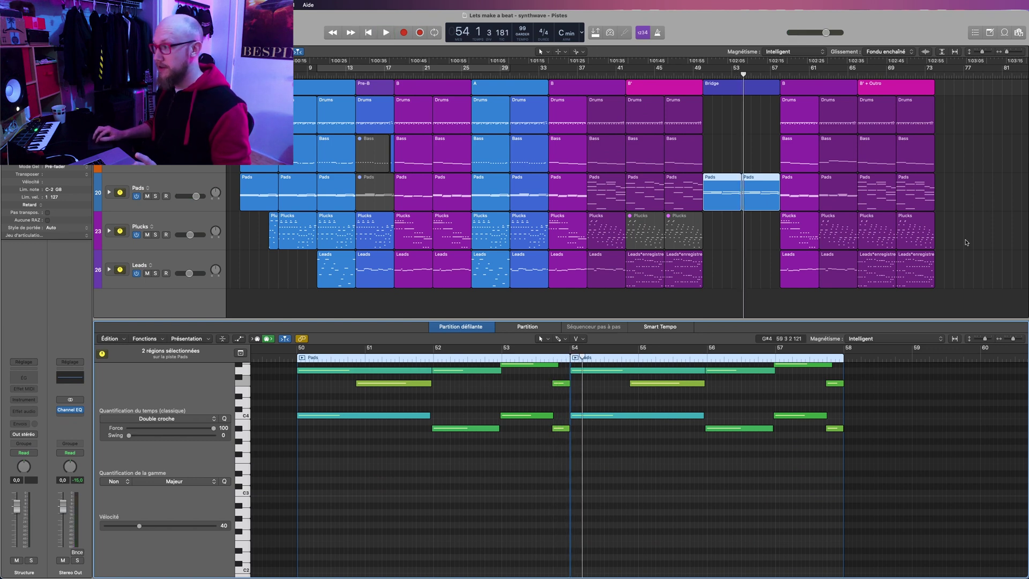
# Copy the two B' + Outro Plucks regions into the bridge at bar 50 and delete the second copy.
pyautogui.moveTo(962, 239); pyautogui.dragTo(881, 238)
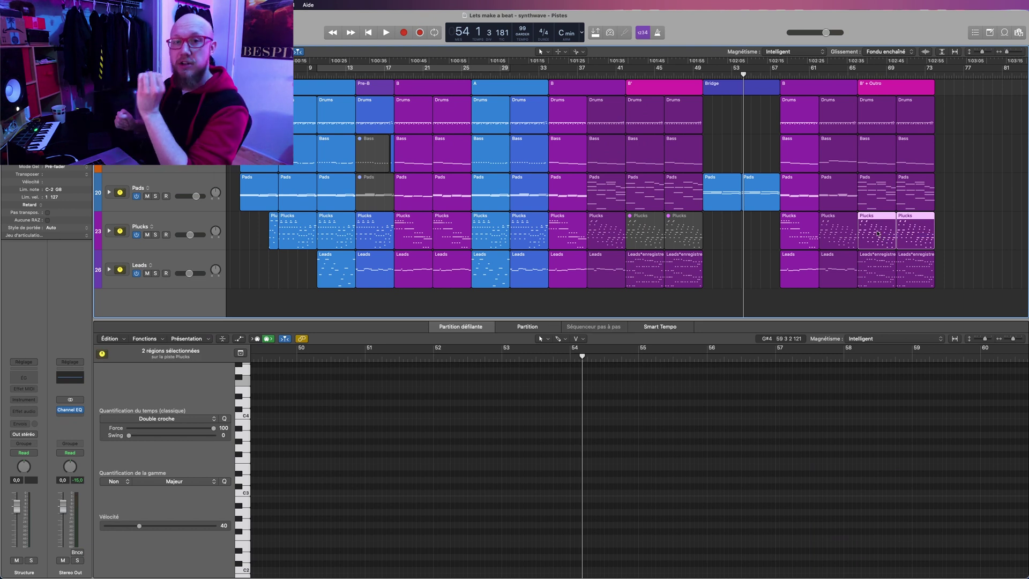
pyautogui.moveTo(878, 233); pyautogui.dragTo(719, 239)
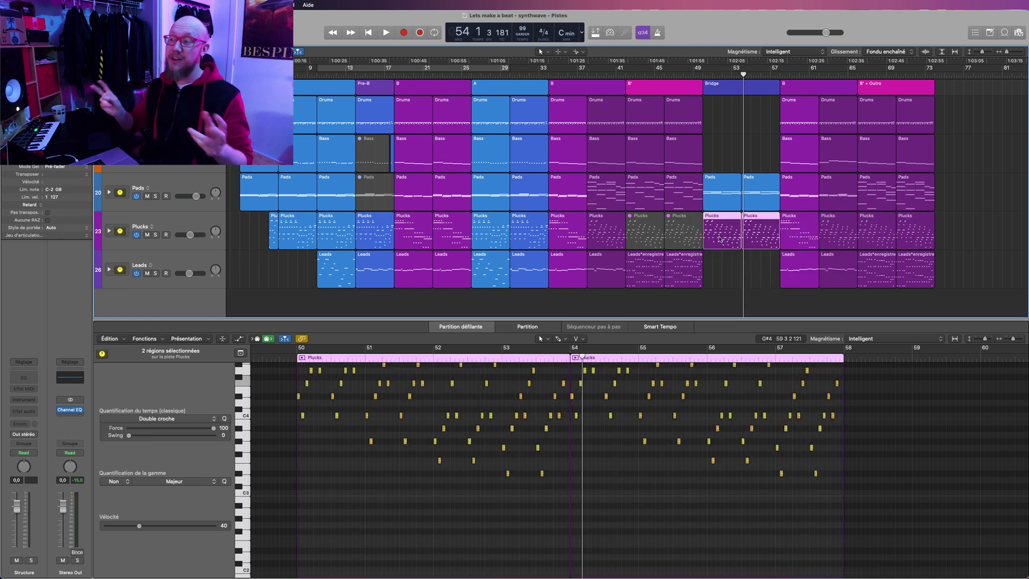
pyautogui.click(743, 267)
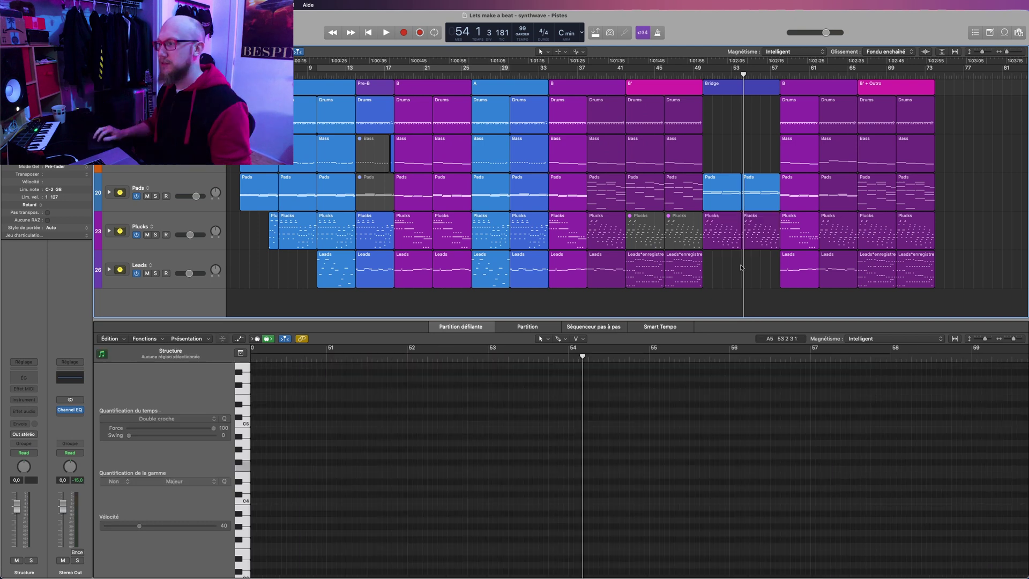
pyautogui.click(763, 242)
pyautogui.keyDown('shift'); pyautogui.click(764, 242); pyautogui.keyUp('shift')
# Fit the bridge Plucks notes to the Pads chords one octave lower and repeat the region at bar 54.
pyautogui.click(739, 240)
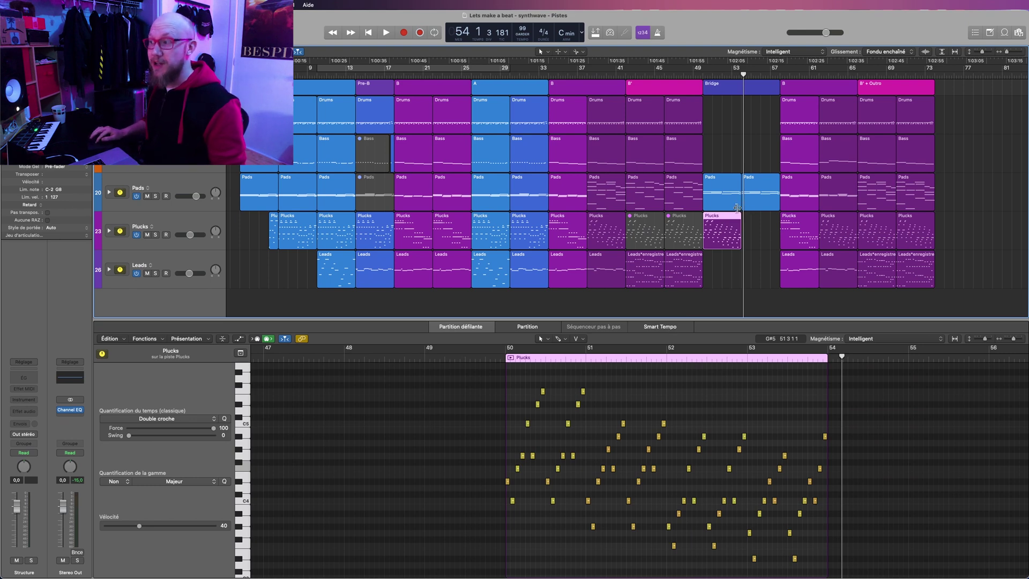
pyautogui.moveTo(597, 563); pyautogui.dragTo(652, 496)
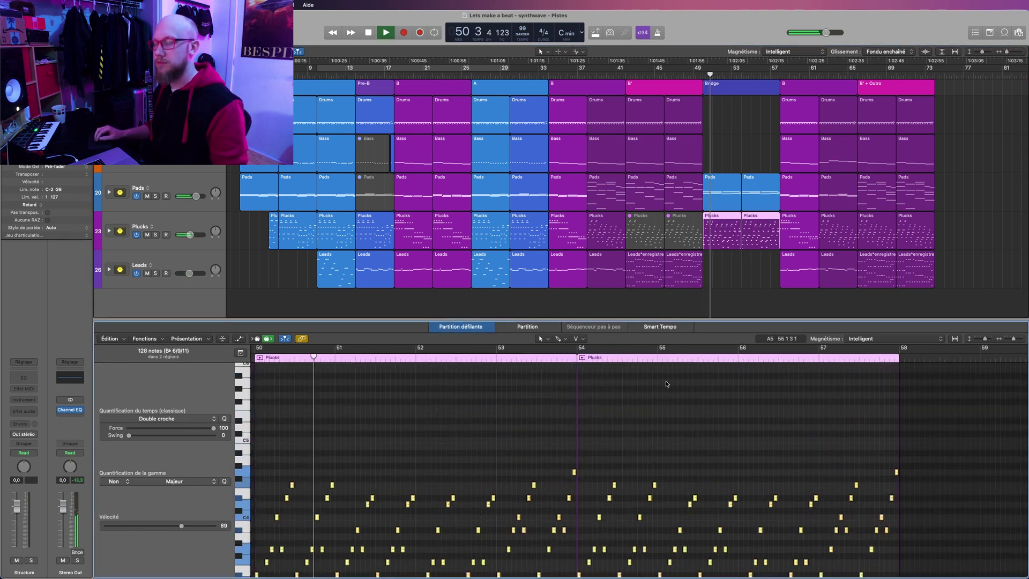
# Transpose all notes of both bridge Plucks regions up an octave while listening to the bridge.
pyautogui.scroll(-3, 666, 383)
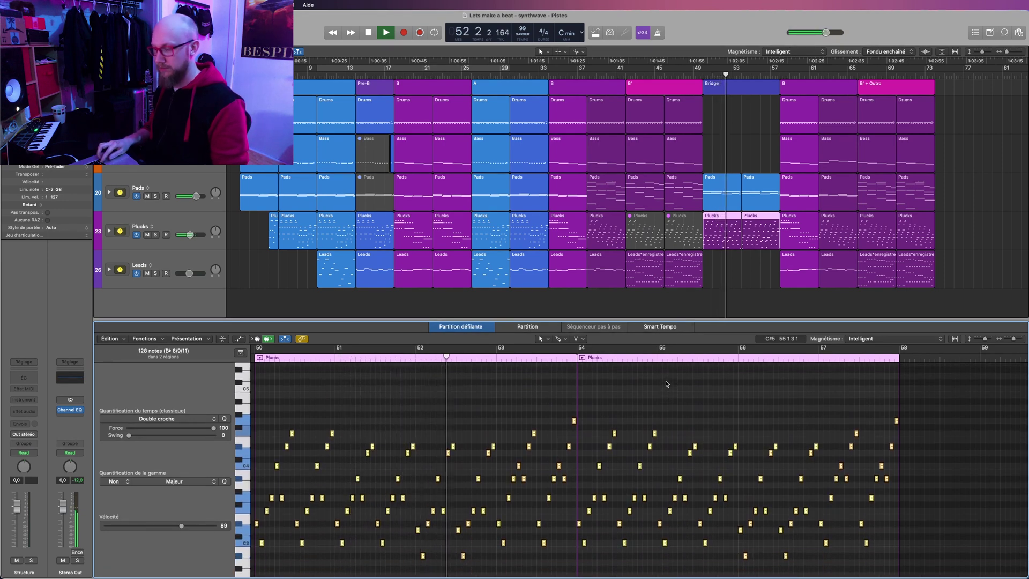
pyautogui.scroll(-4, 666, 384)
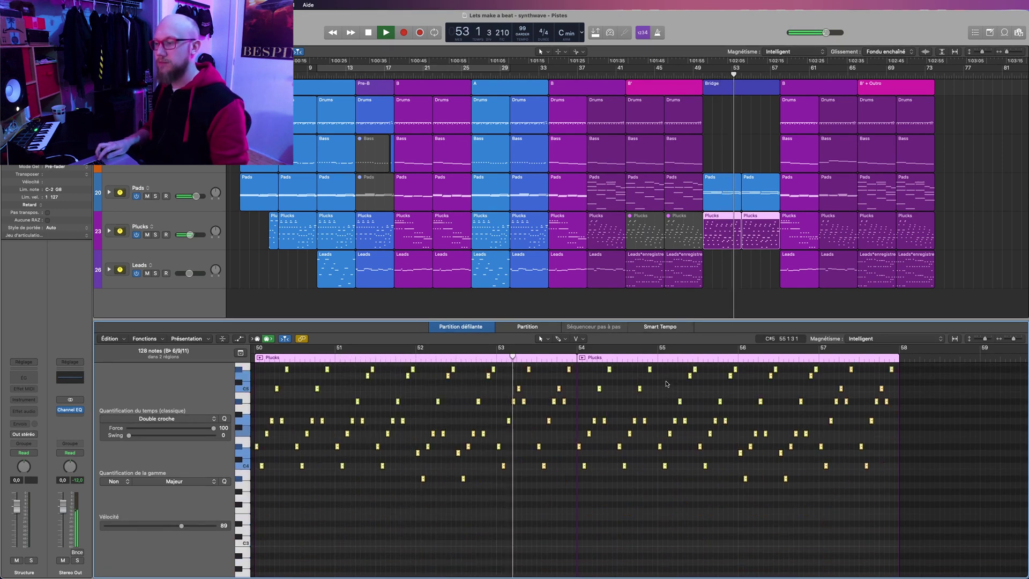
pyautogui.scroll(3, 632, 395)
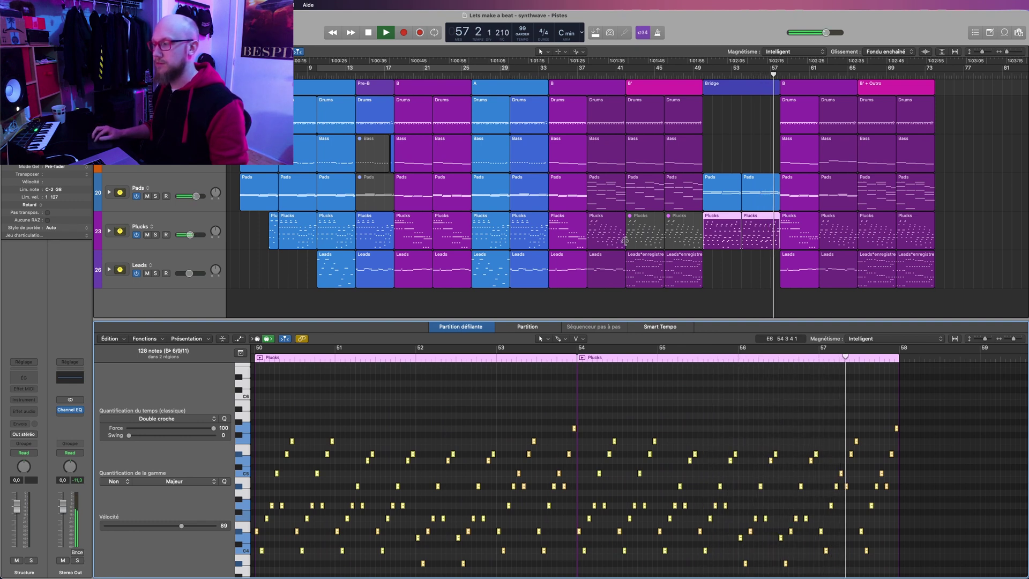
pyautogui.scroll(-2, 615, 219)
pyautogui.press('space')
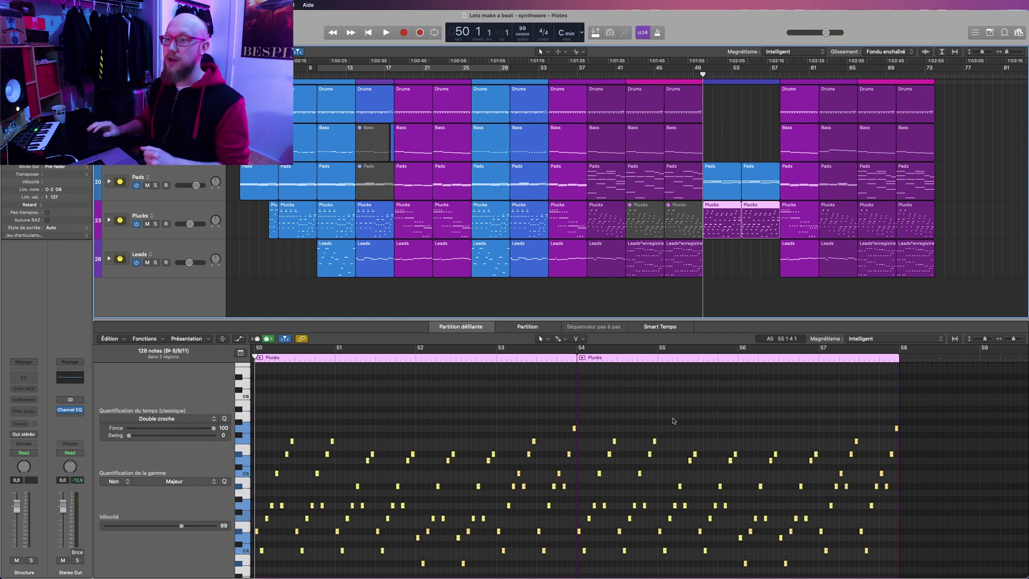
# Expand the Pads track stack and move the two bridge Pads regions onto the retro Pads subtrack.
pyautogui.click(733, 152)
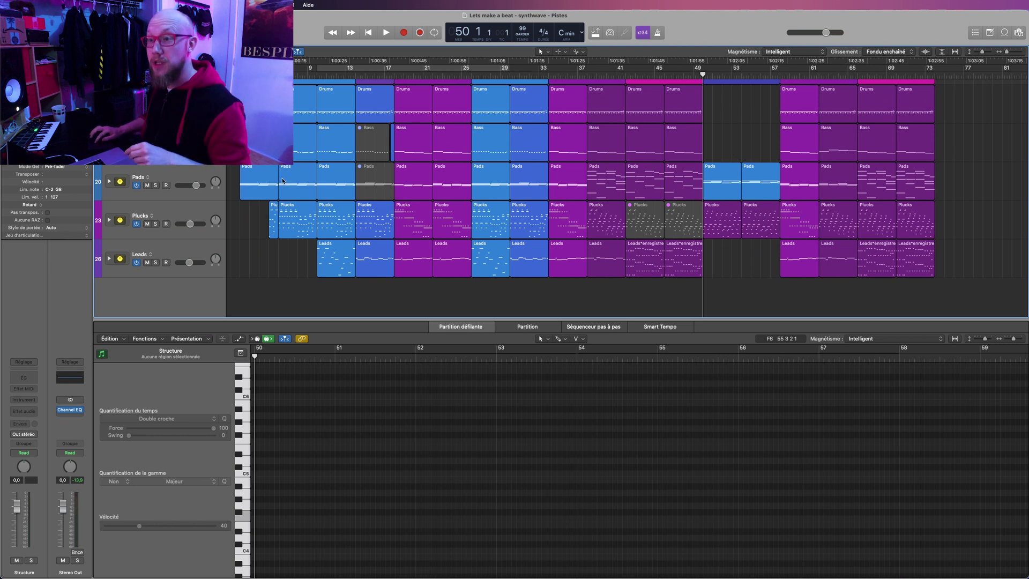
pyautogui.click(109, 182)
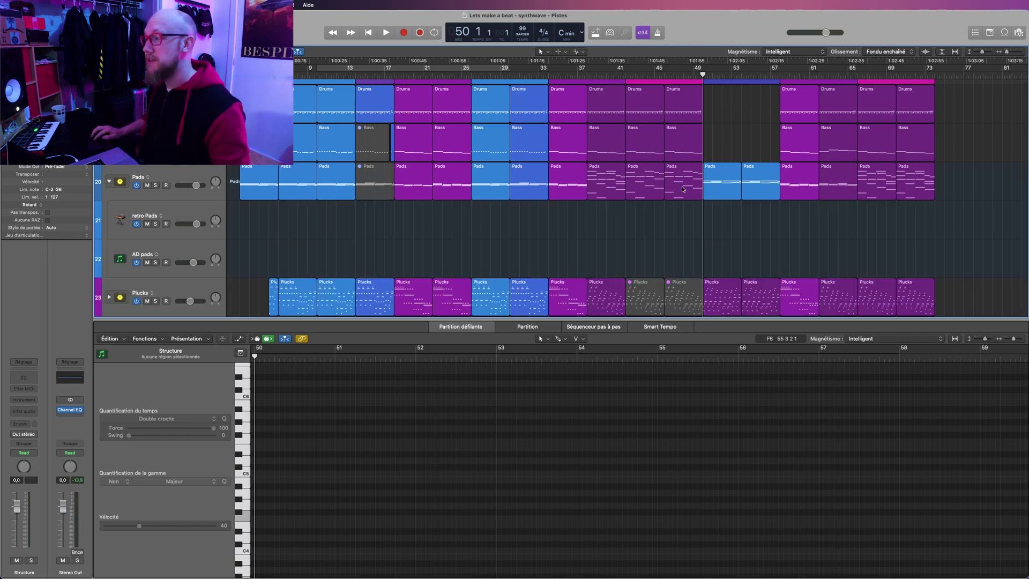
pyautogui.moveTo(739, 155); pyautogui.dragTo(725, 211)
# Expand the Plucks track stack and move the two bridge Plucks regions onto the Ad plucks subtrack.
pyautogui.scroll(-4, 442, 187)
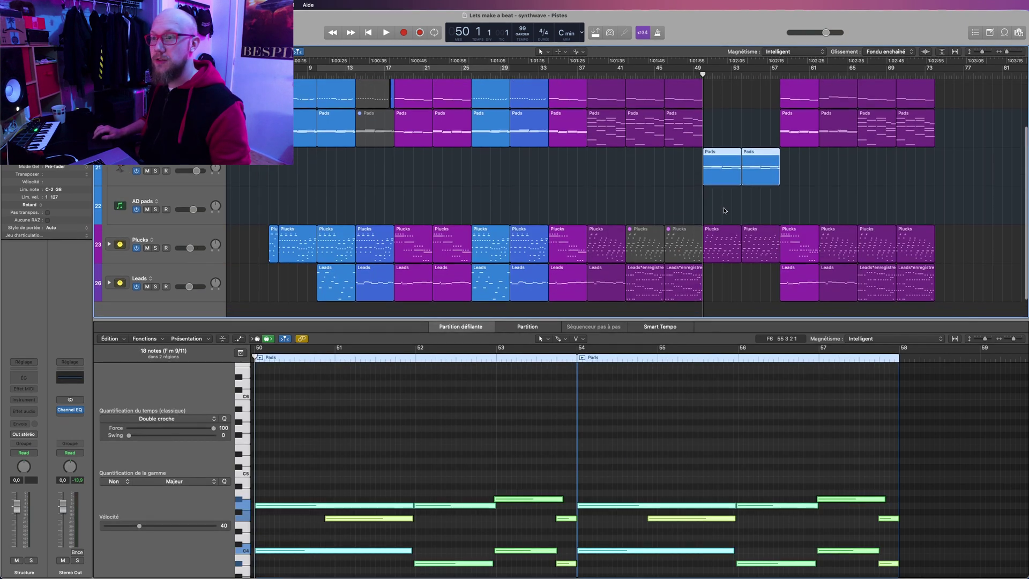
pyautogui.click(110, 224)
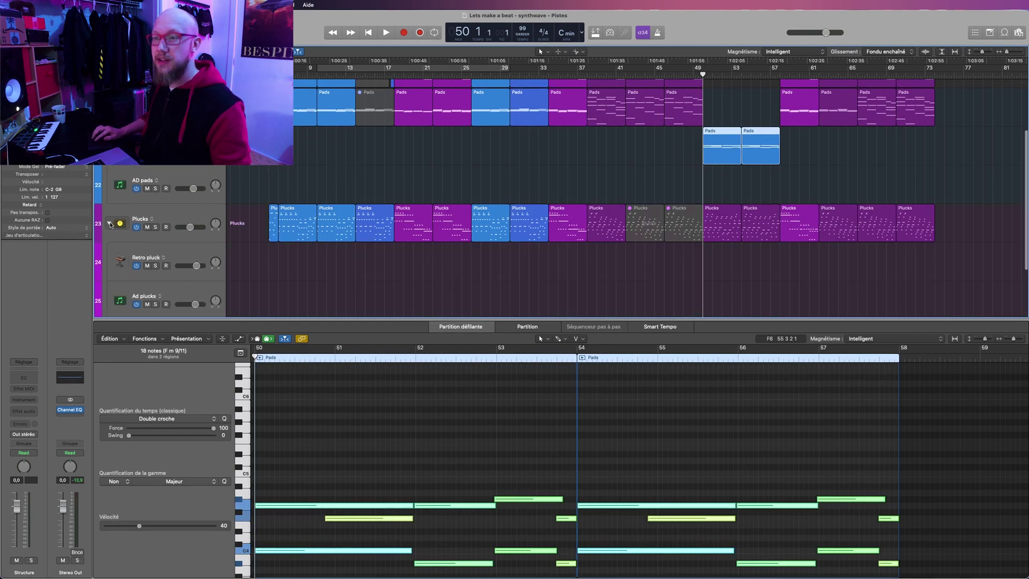
pyautogui.scroll(-3, 645, 204)
pyautogui.moveTo(762, 226); pyautogui.dragTo(712, 281)
pyautogui.scroll(1, 711, 139)
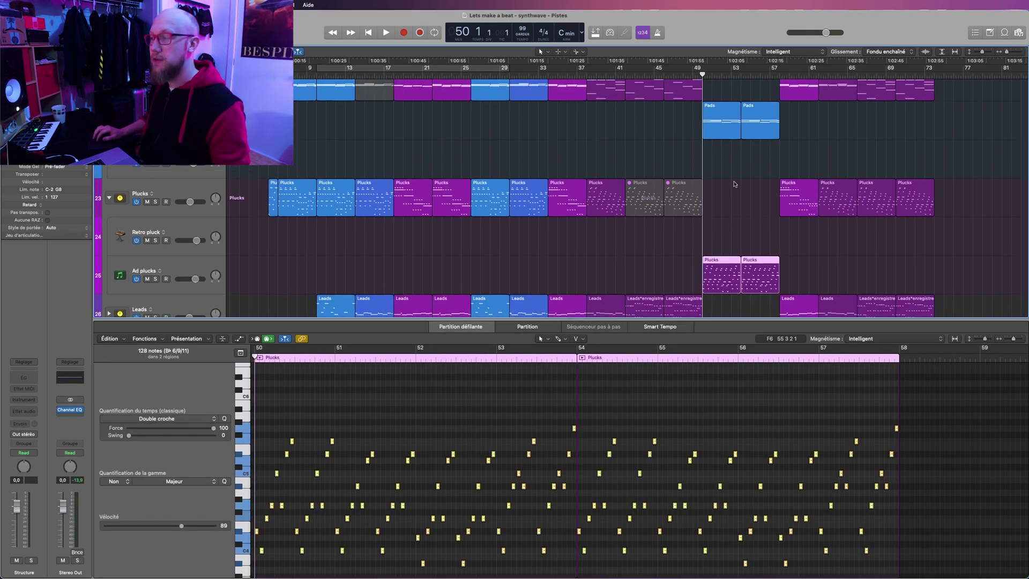
# Listen to the bridge from bar 50 and transpose all notes of its two Pads regions down an octave.
pyautogui.press('space')
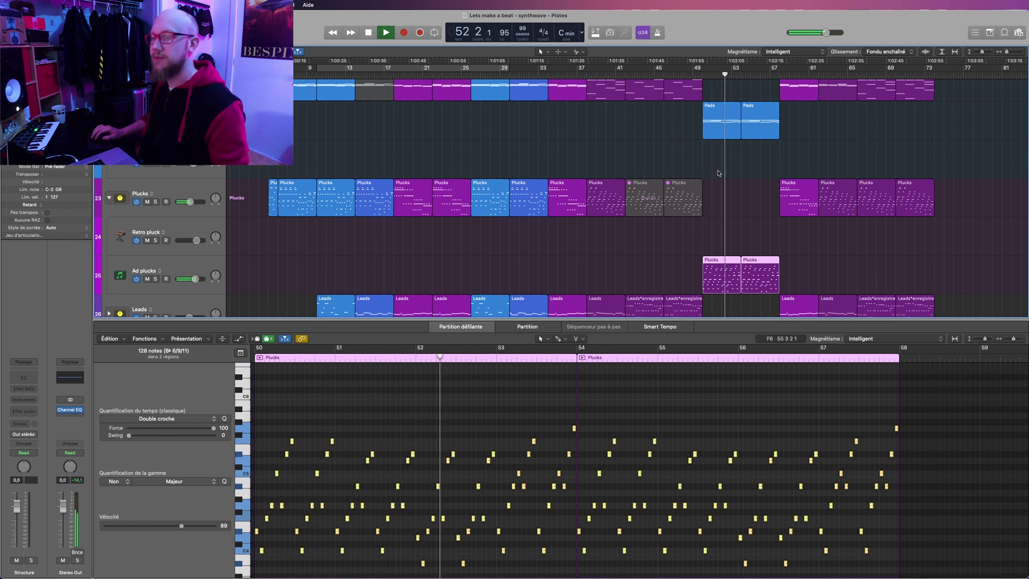
pyautogui.press('space')
pyautogui.click(761, 148)
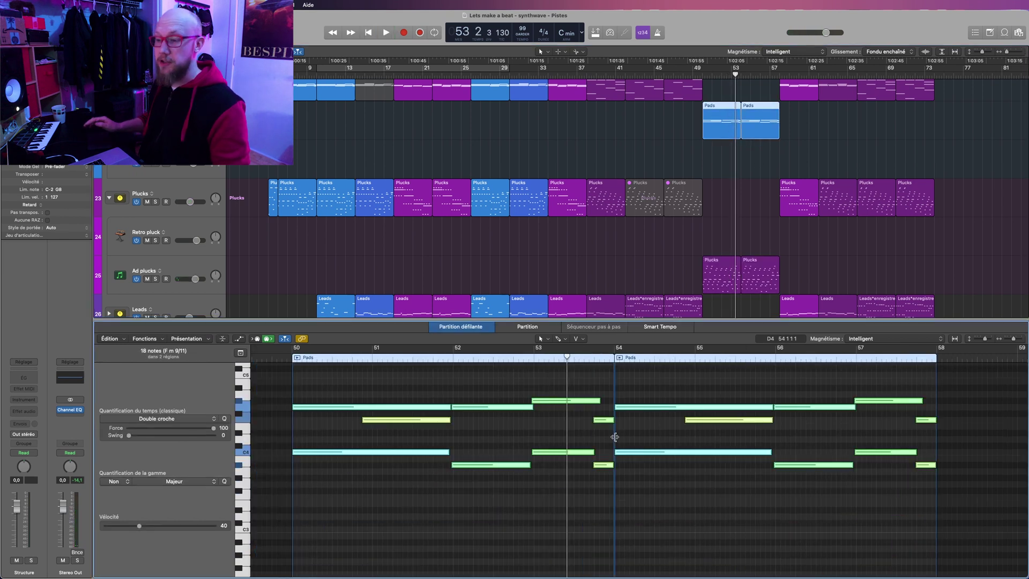
pyautogui.hotkey('alt', 'shift', 'Down')
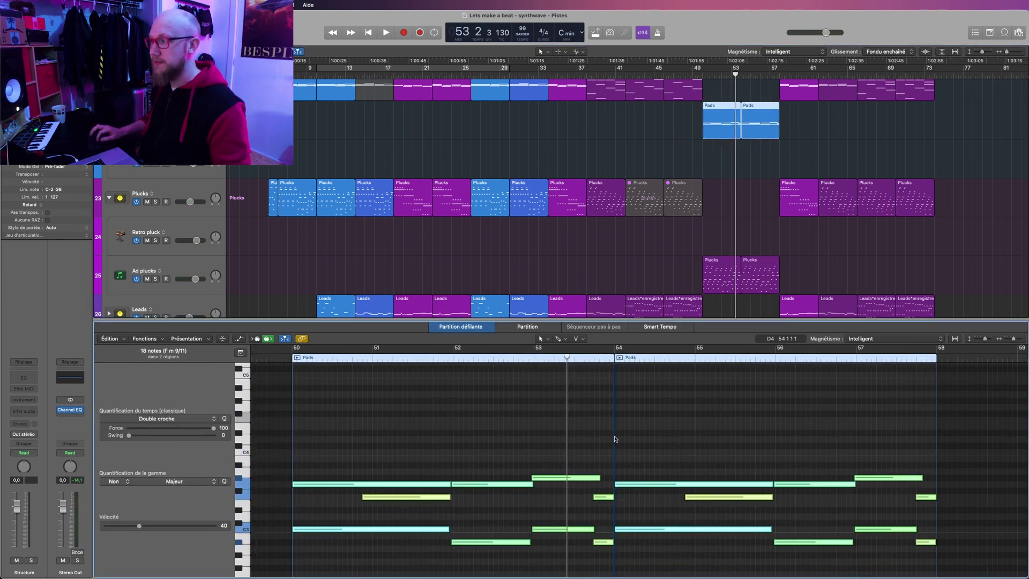
# Close the note editor, copy the short Drums pickup from before the first A section to bar 57 beat 4, and listen.
pyautogui.hotkey('shift', 'space')
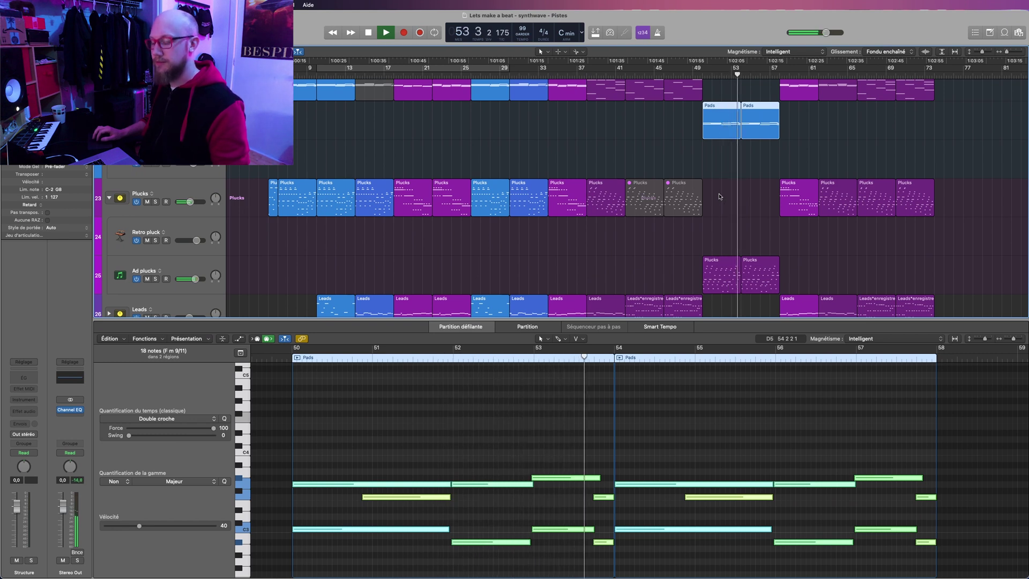
pyautogui.press('e')
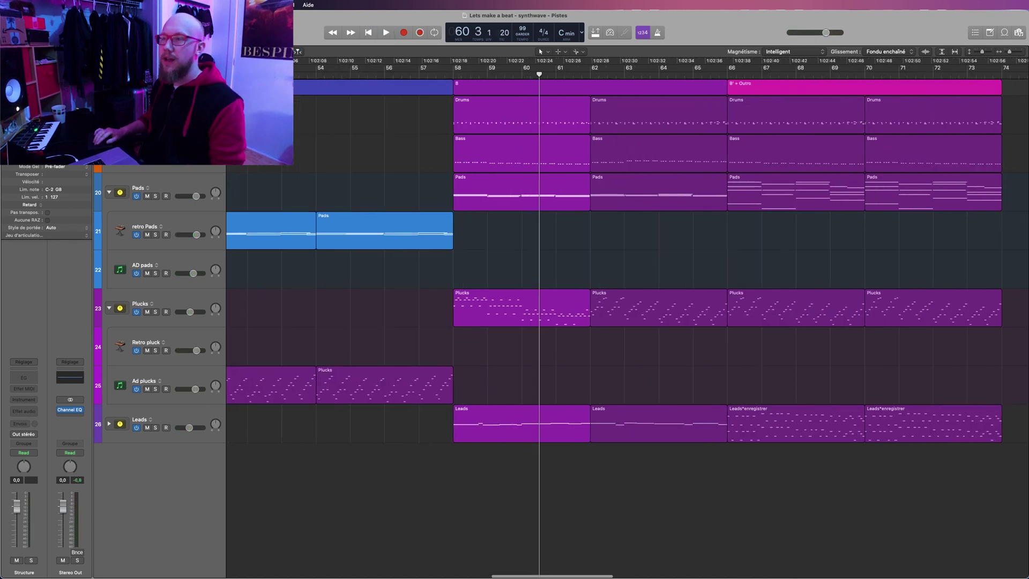
pyautogui.hscroll(-20, 627, 322)
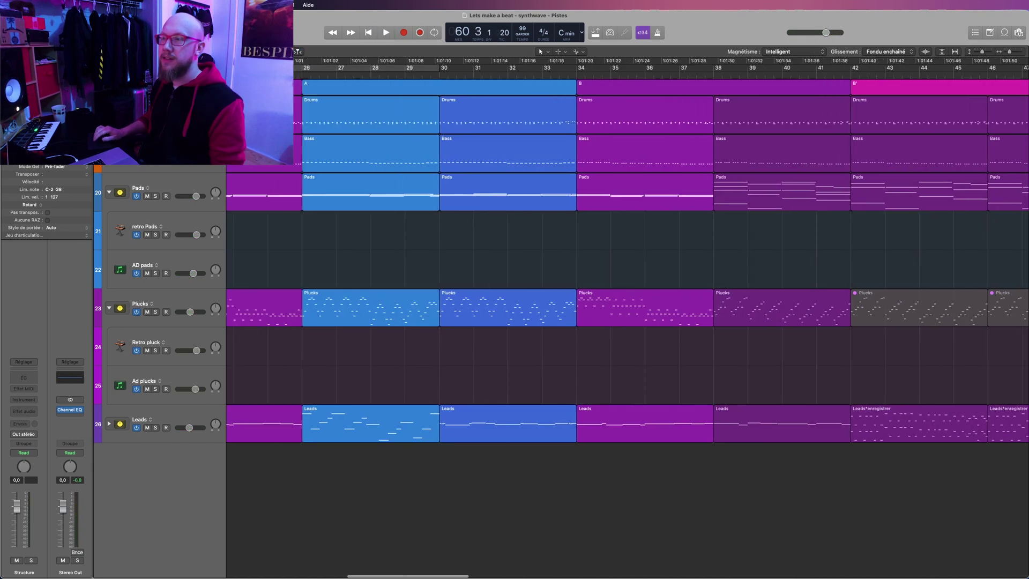
pyautogui.hscroll(2, 442, 118)
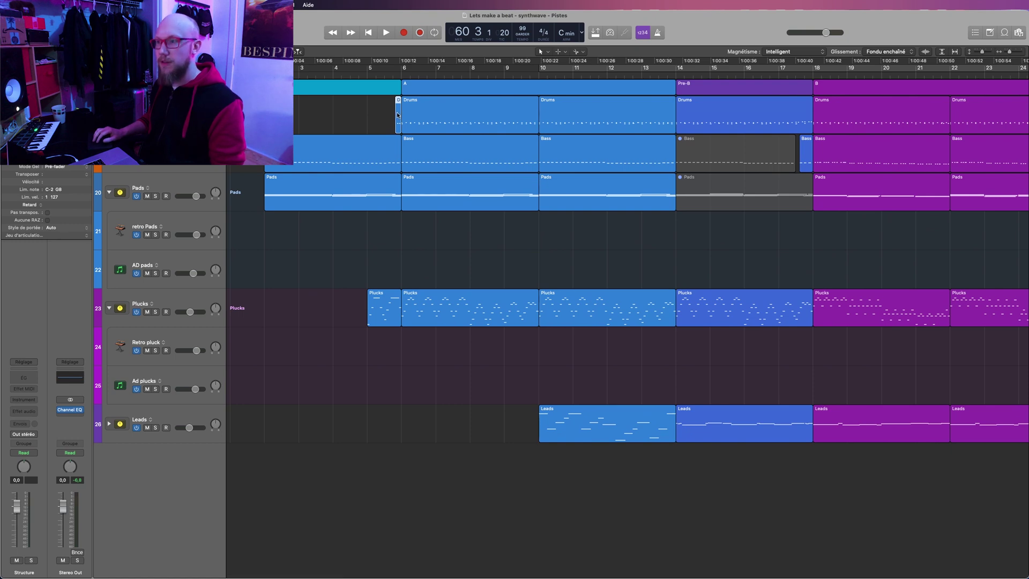
pyautogui.hscroll(20, 397, 115)
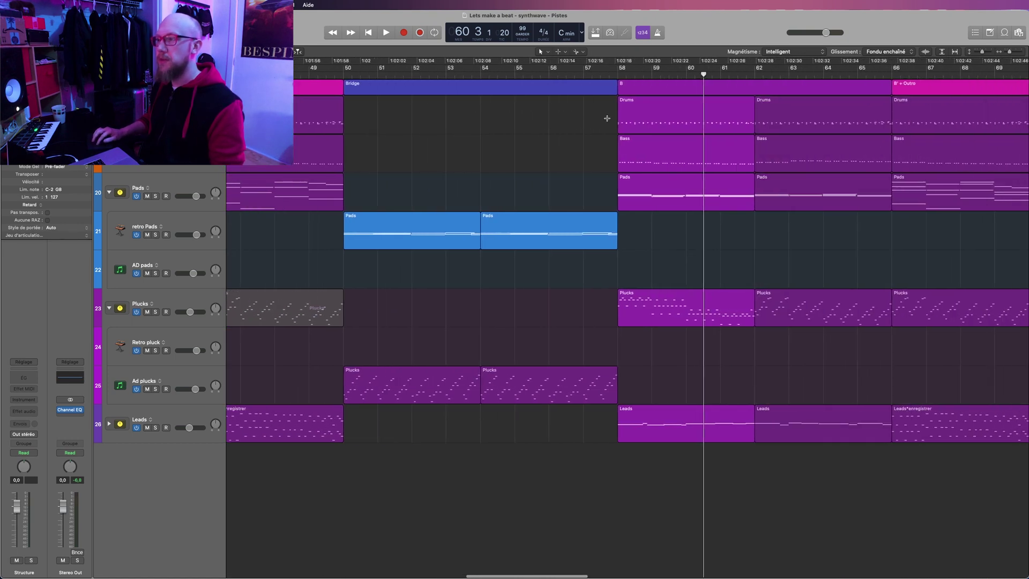
pyautogui.click(606, 118)
pyautogui.scroll(5, 606, 118)
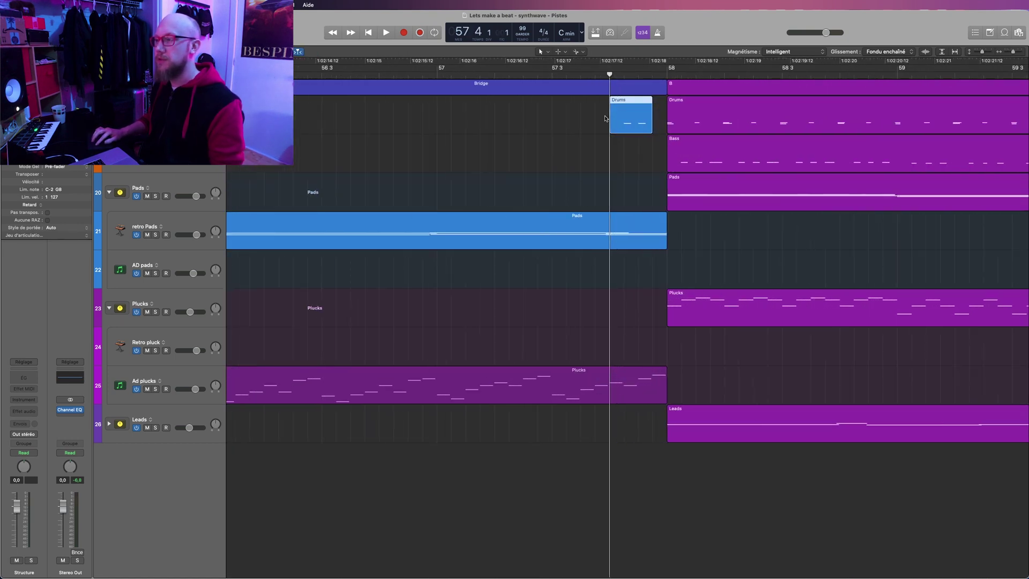
pyautogui.scroll(-5, 616, 110)
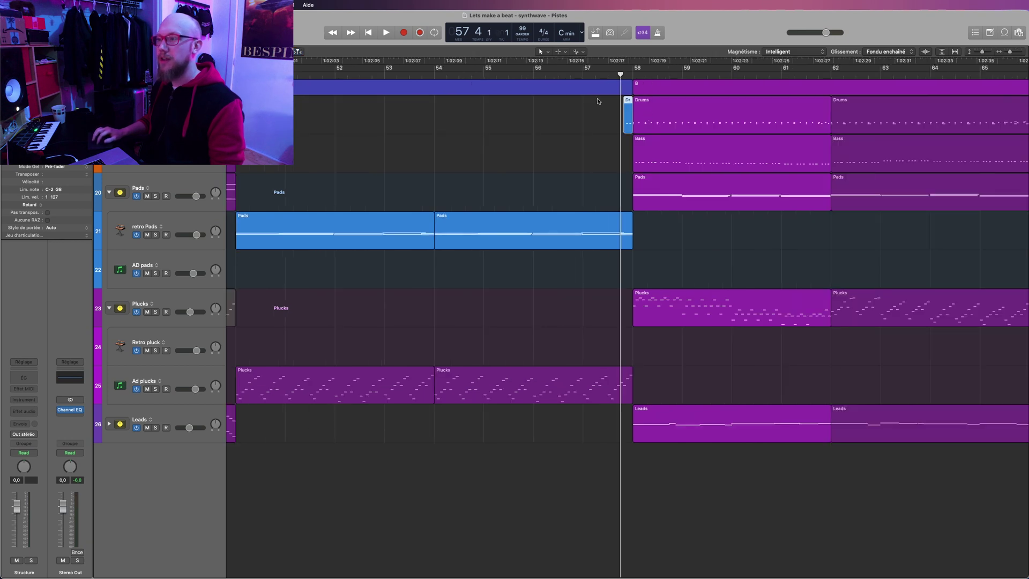
pyautogui.press('space')
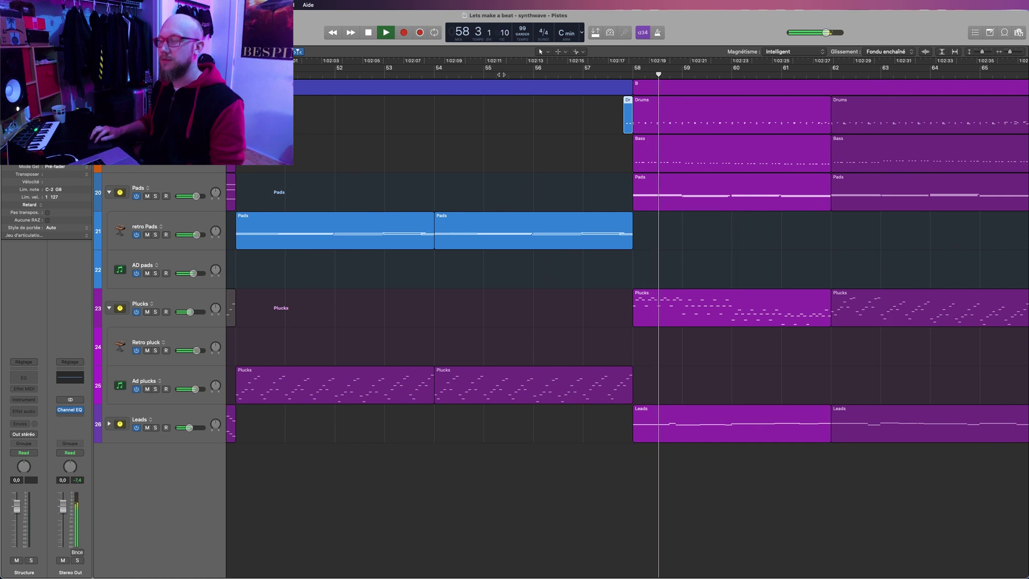
pyautogui.press('space')
# Extend the bridge's Drums region over bar 57 and add three rising hits from beat 3, each doubled on C1, at velocity 107.
pyautogui.moveTo(481, 441); pyautogui.dragTo(670, 543)
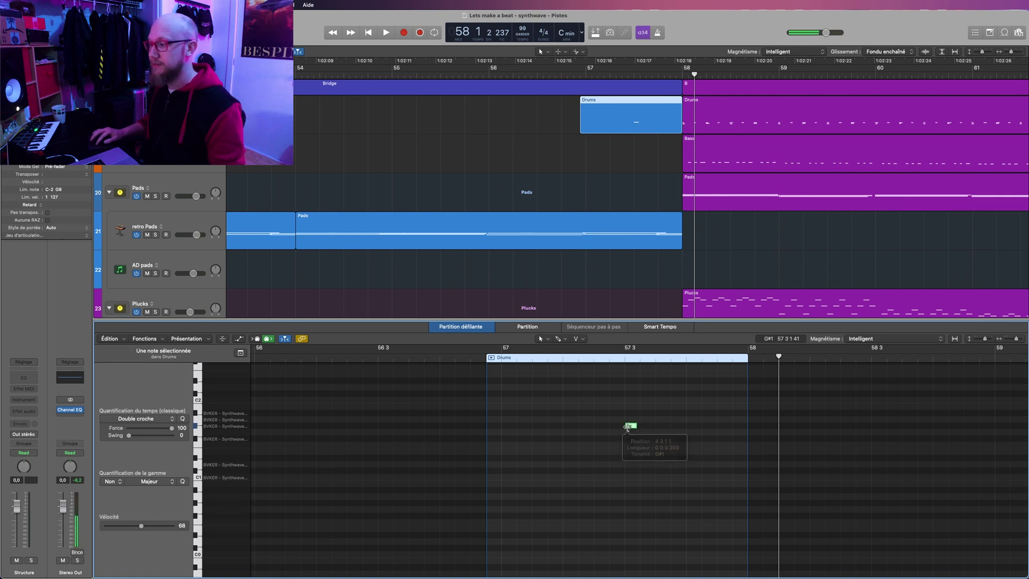
pyautogui.click(723, 412)
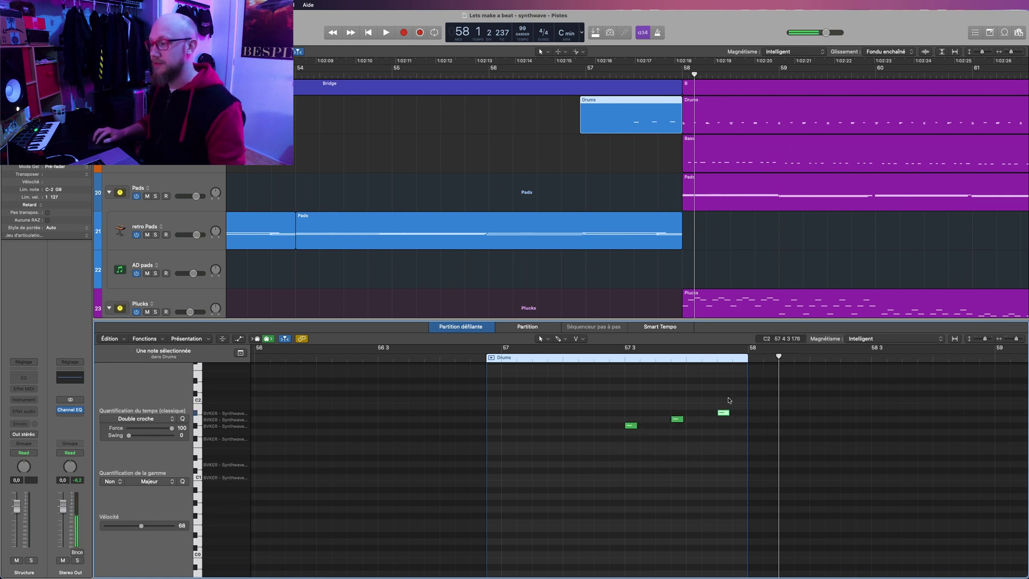
pyautogui.moveTo(730, 397); pyautogui.dragTo(615, 445)
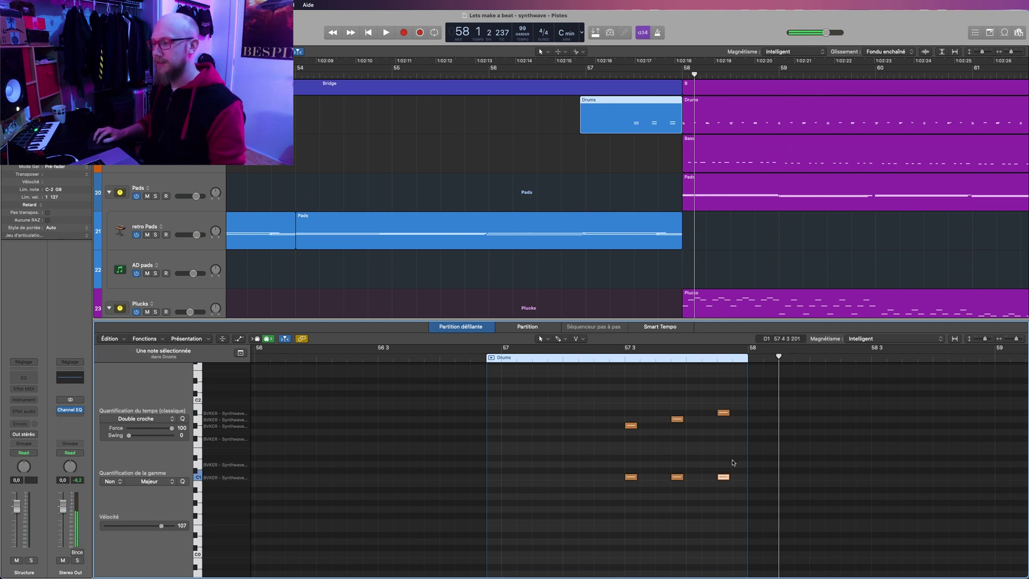
pyautogui.moveTo(733, 462); pyautogui.dragTo(616, 491)
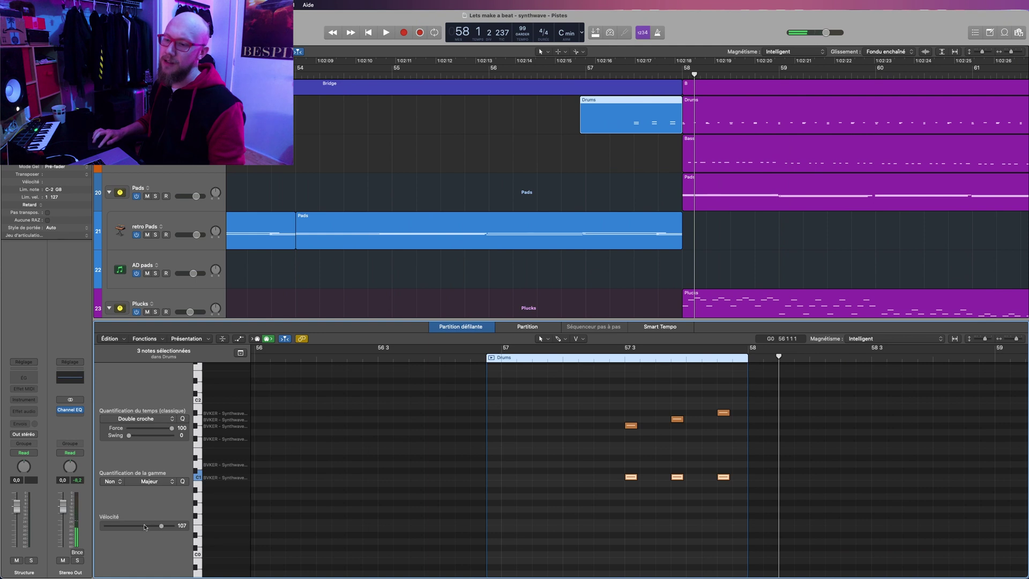
# Unmute the Bass and Pads regions of the Pre-B section and mute its Plucks region during playback.
pyautogui.doubleClick(463, 78)
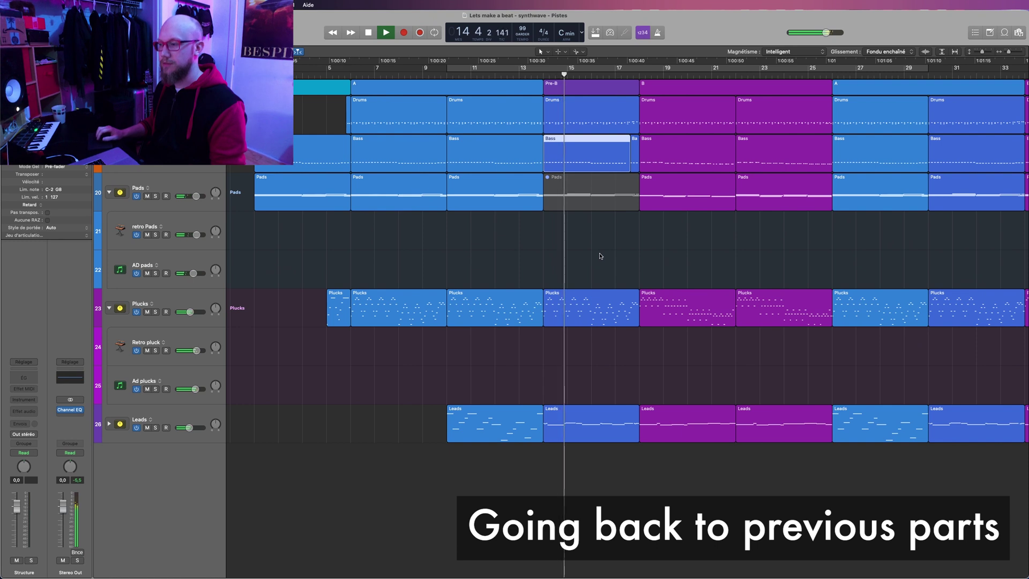
pyautogui.hscroll(6, 600, 255)
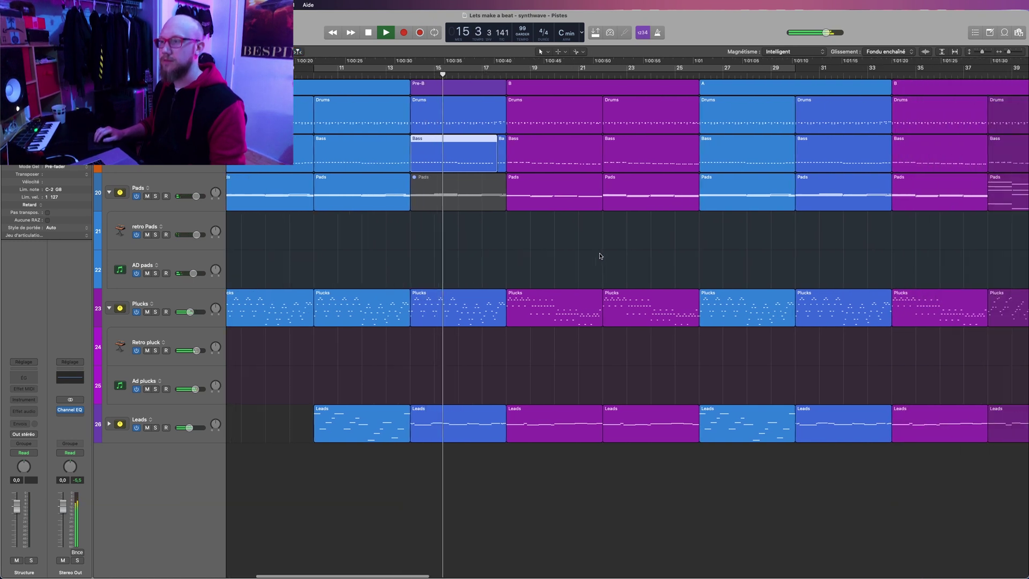
pyautogui.hscroll(-4, 587, 248)
pyautogui.click(519, 201)
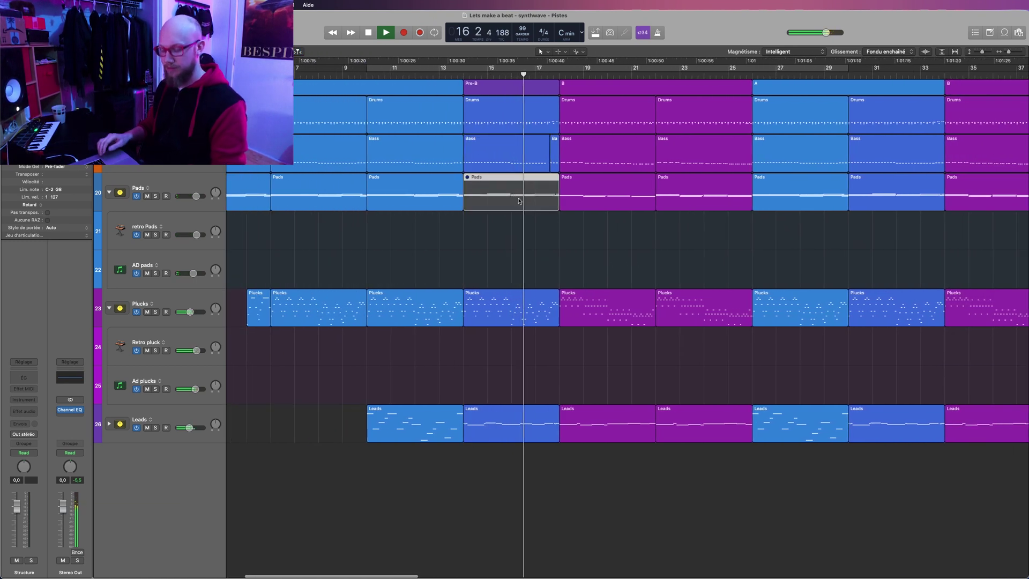
pyautogui.press('m')
pyautogui.click(499, 311)
pyautogui.press('m')
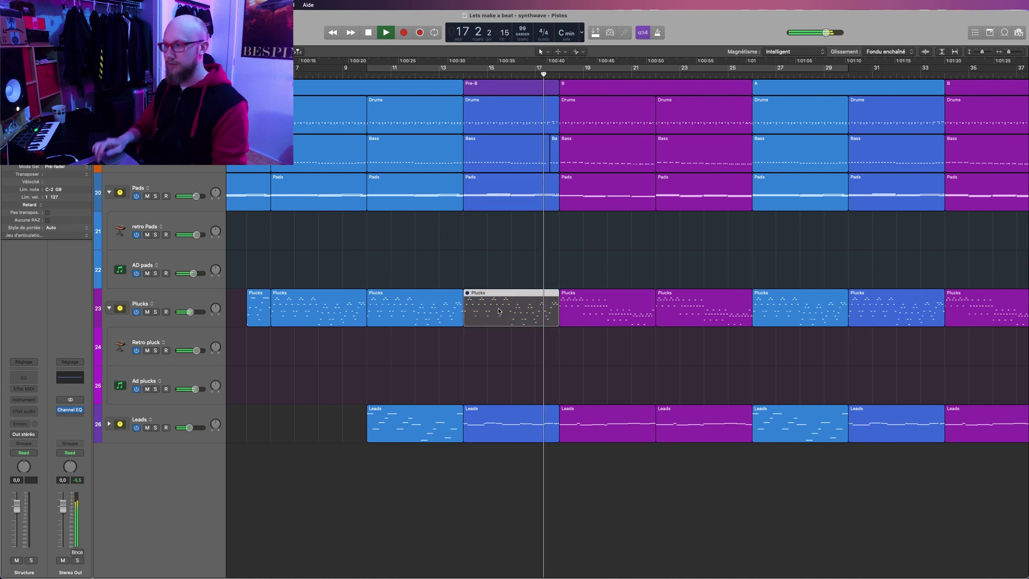
# Listen to the reworked Pre-B section and its transition into the first B section.
pyautogui.press('space')
pyautogui.click(428, 75)
pyautogui.press('space')
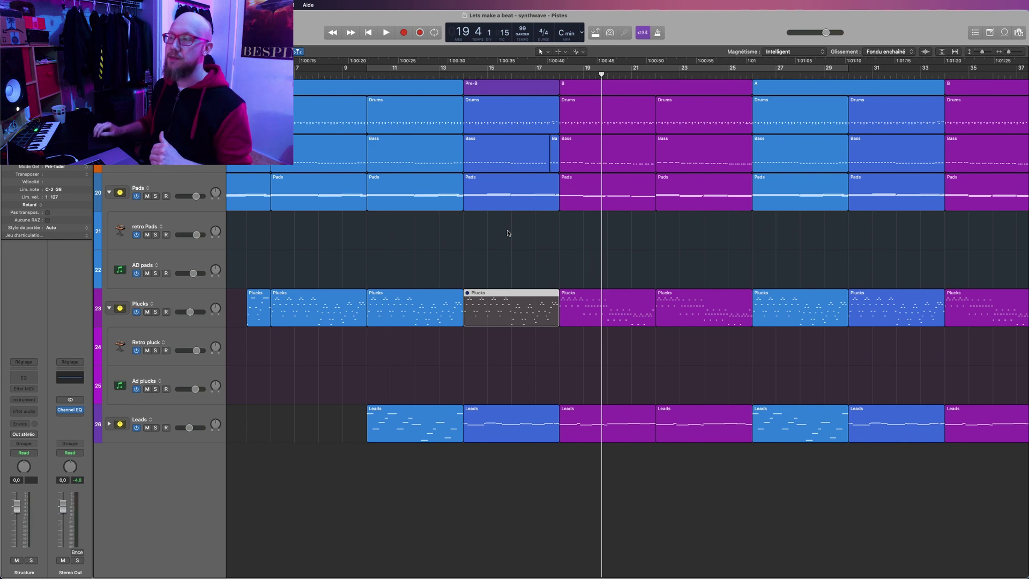
pyautogui.click(508, 233)
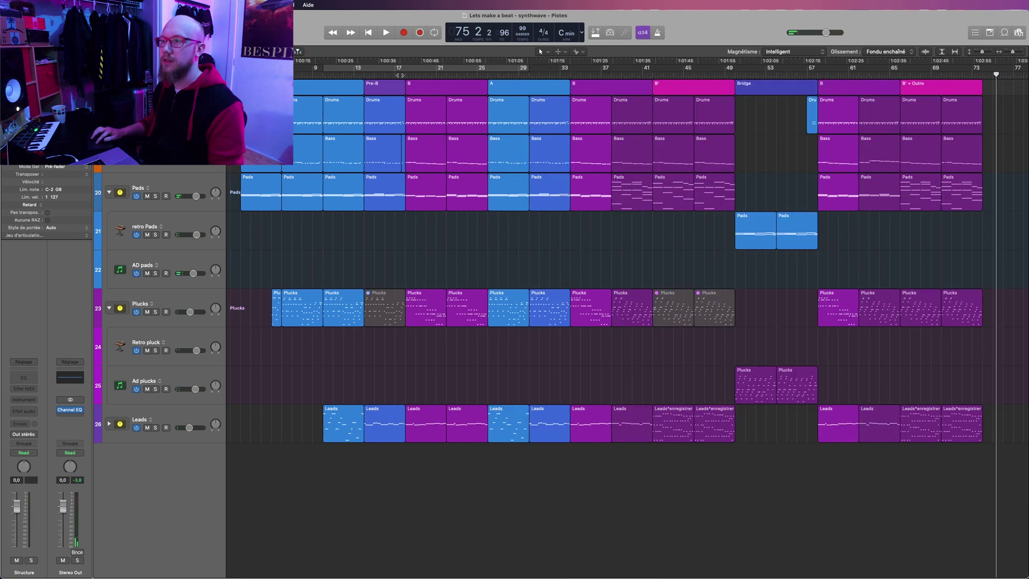
# Set the velocity of all notes in the first B section's second Pads region to 42 and replay the passage.
pyautogui.doubleClick(394, 73)
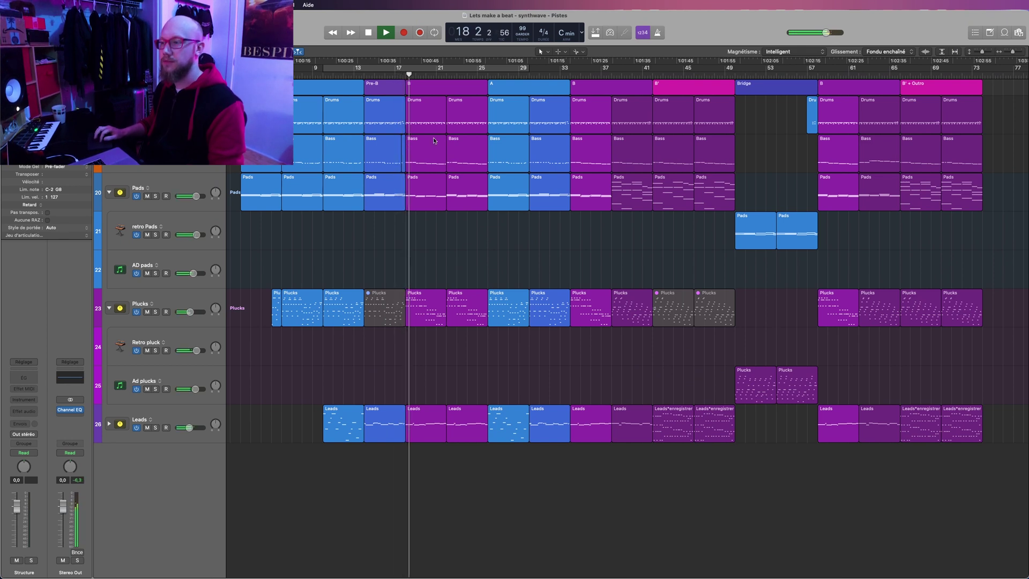
pyautogui.doubleClick(434, 200)
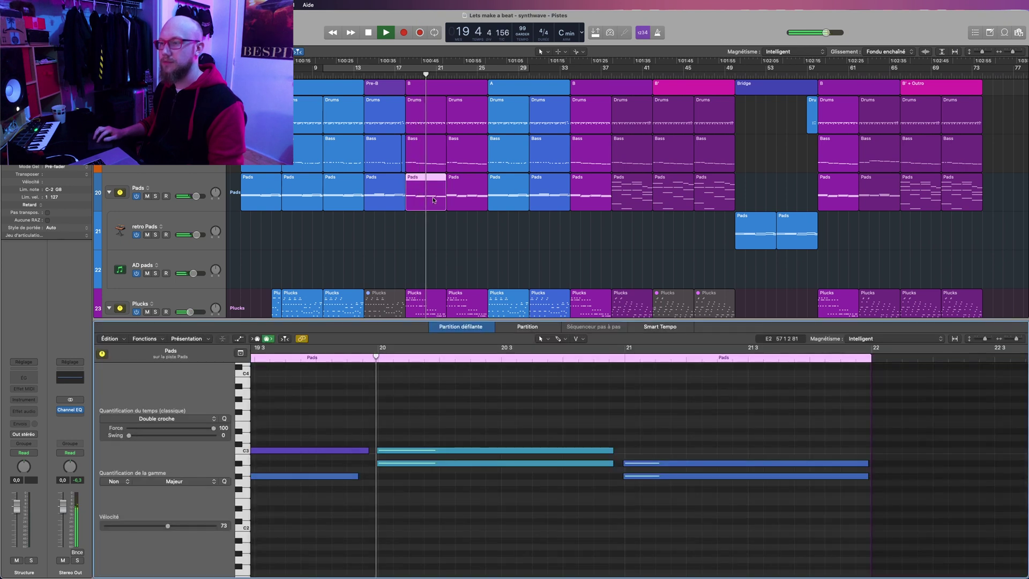
pyautogui.click(458, 199)
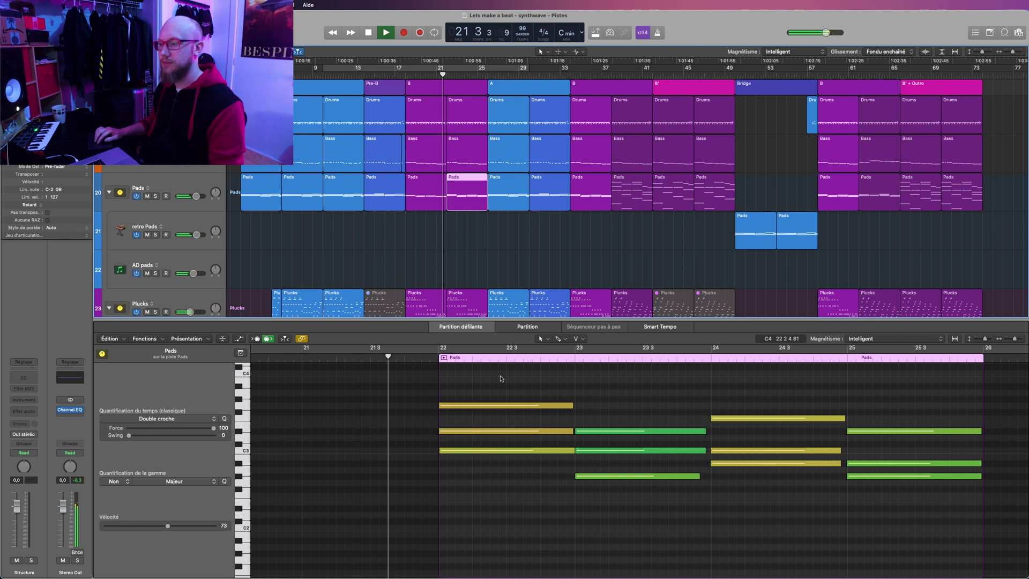
pyautogui.moveTo(501, 378); pyautogui.dragTo(937, 501)
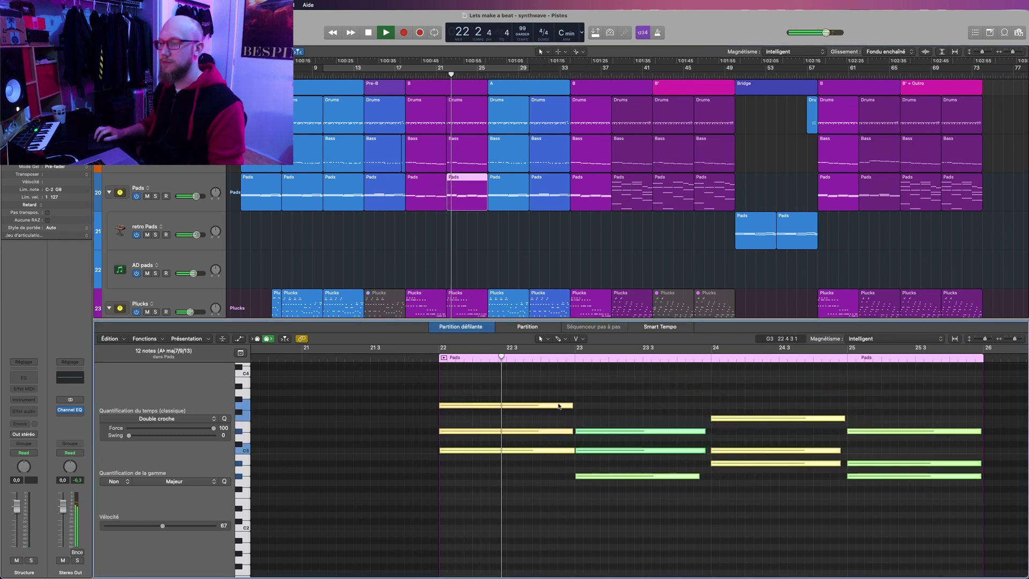
pyautogui.moveTo(500, 406); pyautogui.dragTo(498, 437)
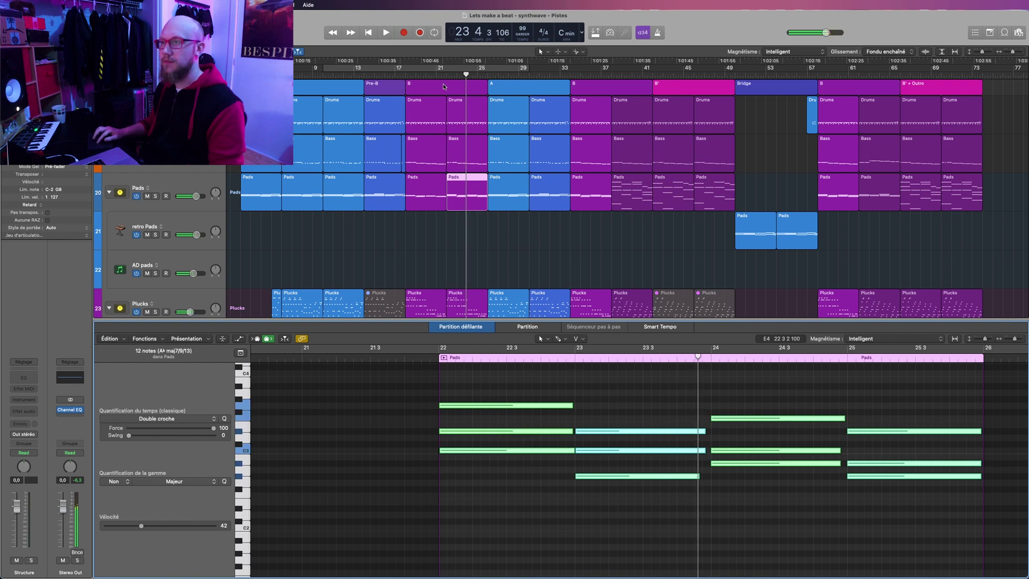
pyautogui.press('space')
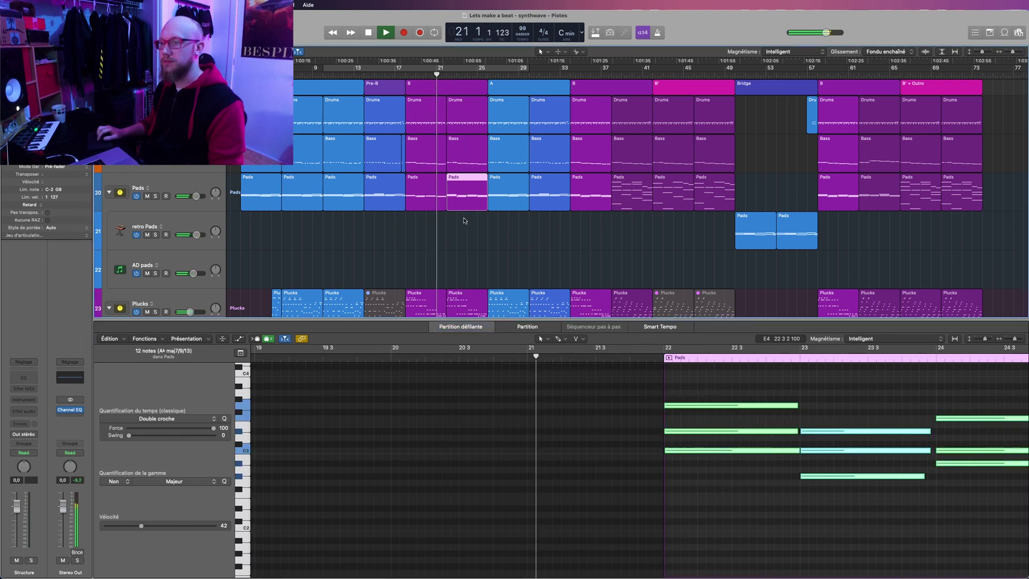
# Set the velocity of all notes in the first B section's second Plucks region to 85.
pyautogui.scroll(-3, 464, 220)
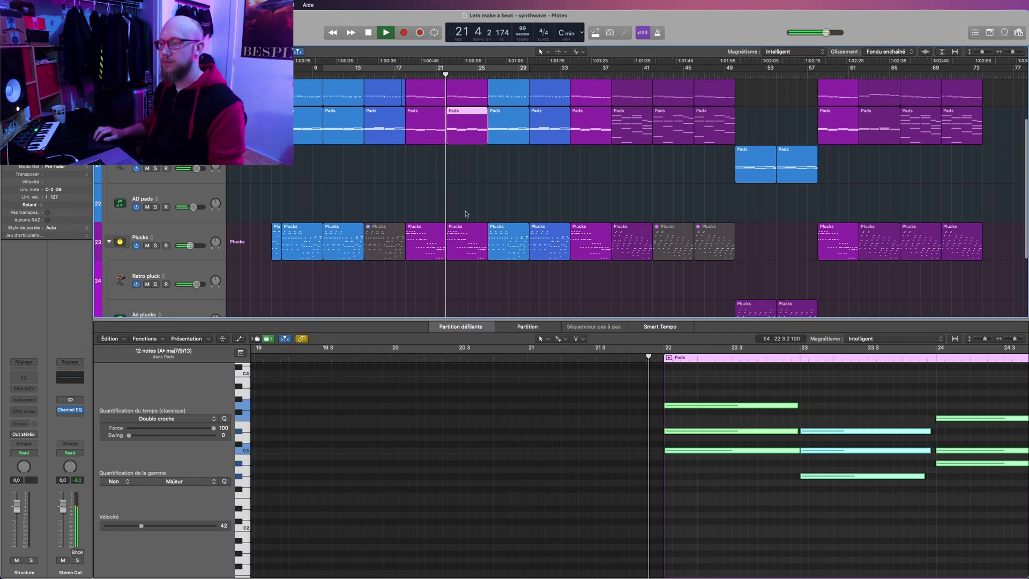
pyautogui.scroll(-2, 465, 213)
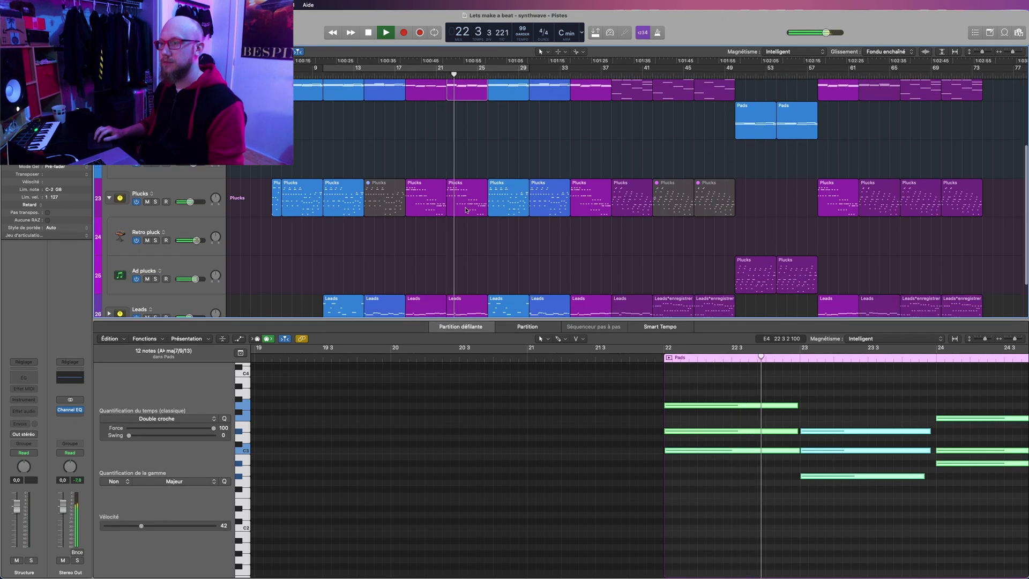
pyautogui.click(466, 204)
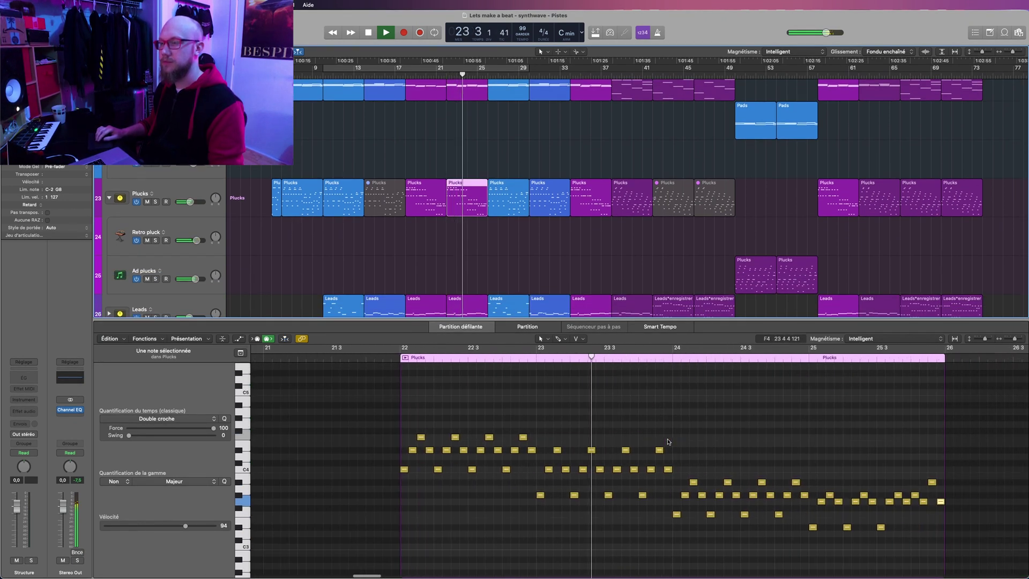
pyautogui.press('super+a')
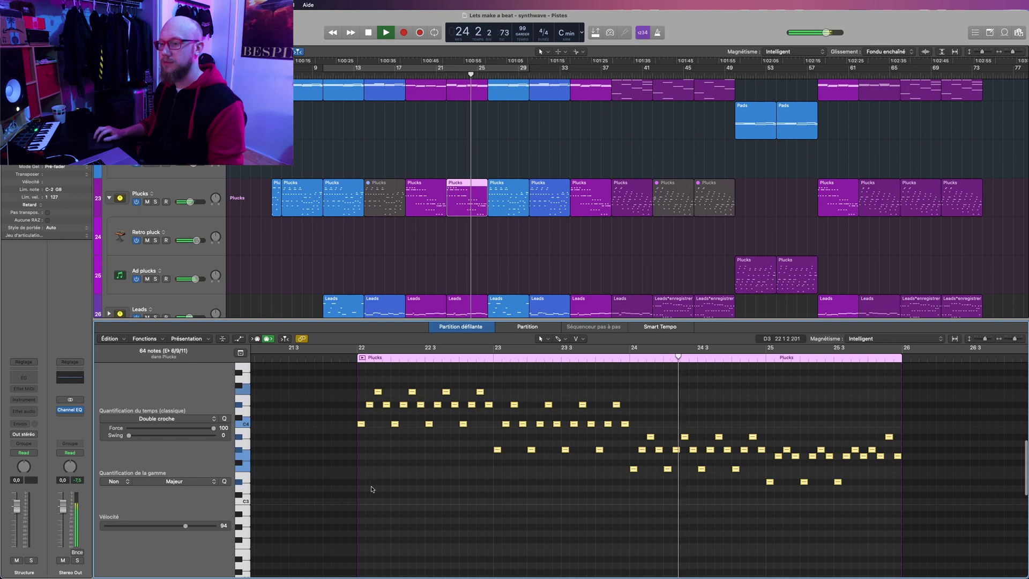
pyautogui.moveTo(180, 524); pyautogui.dragTo(178, 523)
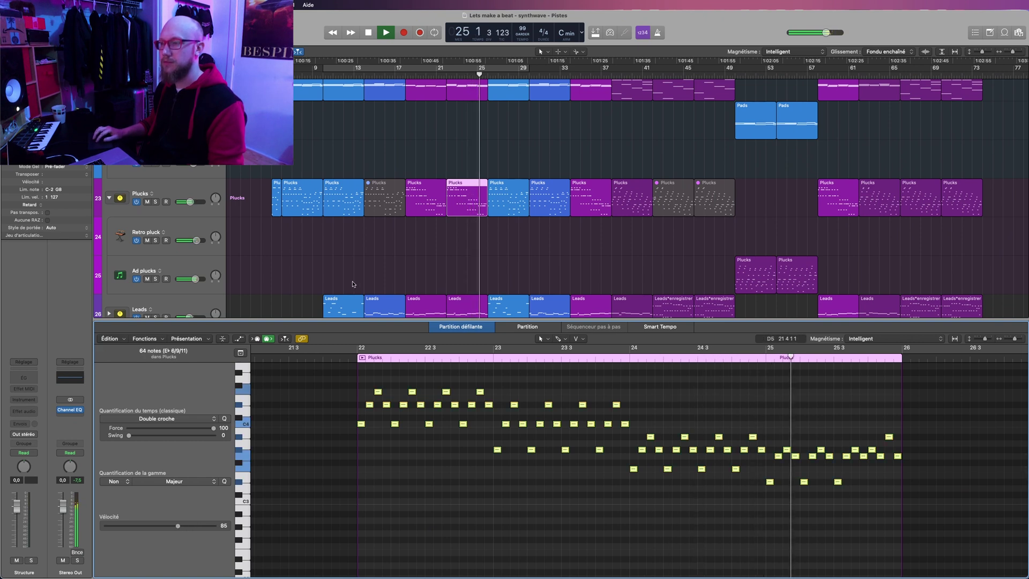
# Replay from bar 21 and adjust note velocities across both Plucks regions of the first B section.
pyautogui.click(438, 75)
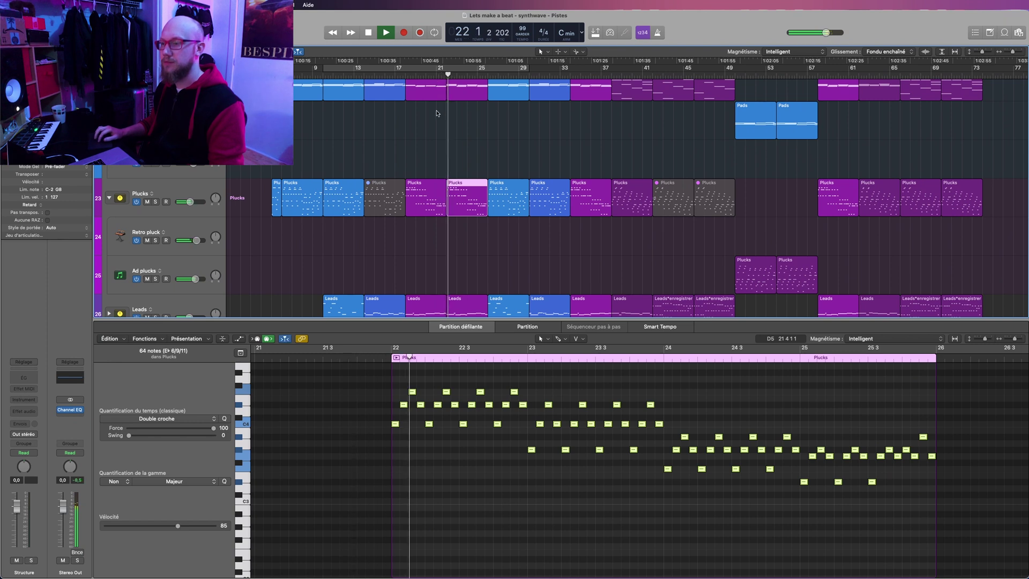
pyautogui.scroll(-3, 439, 118)
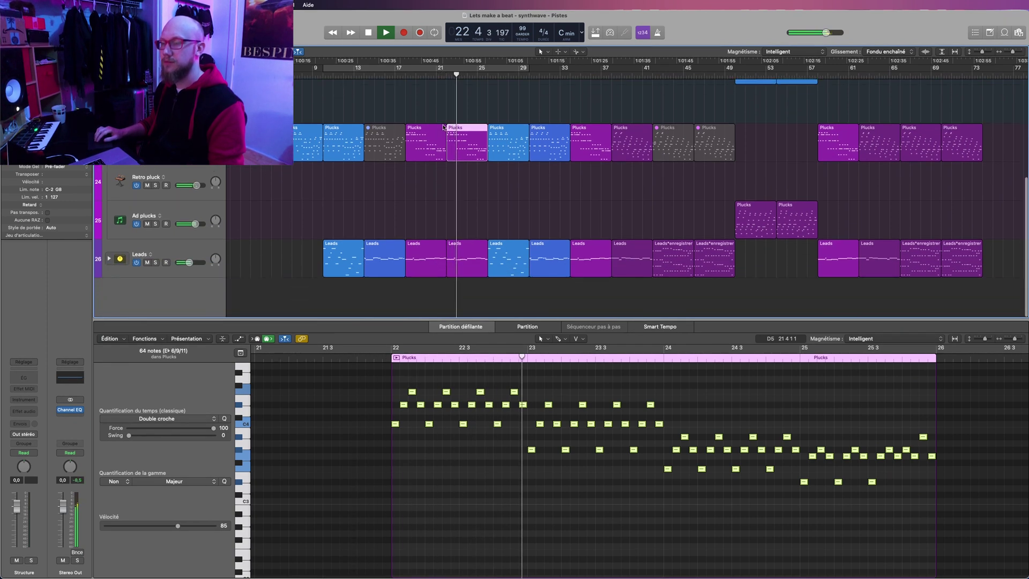
pyautogui.press('p')
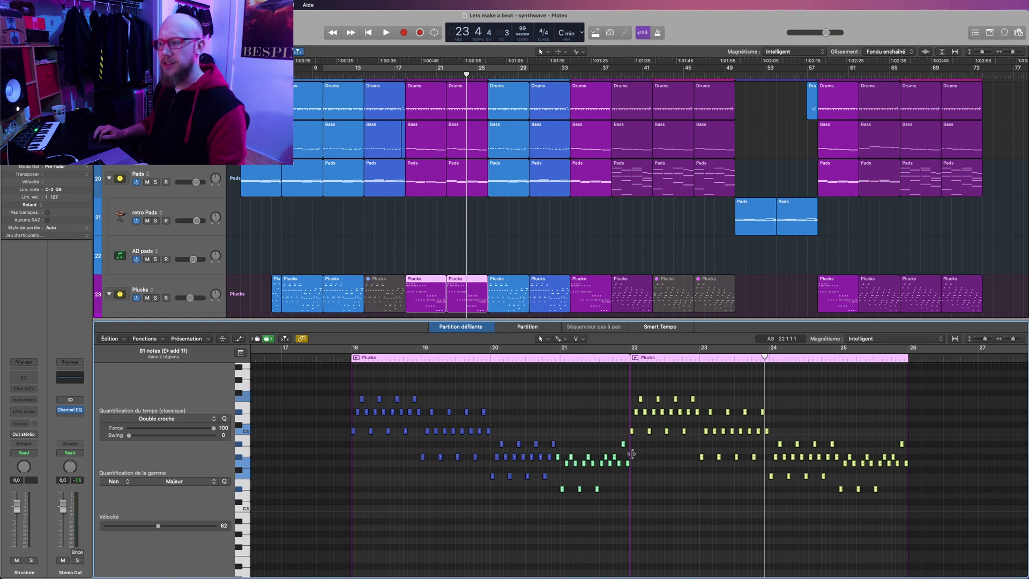
pyautogui.moveTo(433, 74); pyautogui.dragTo(467, 74)
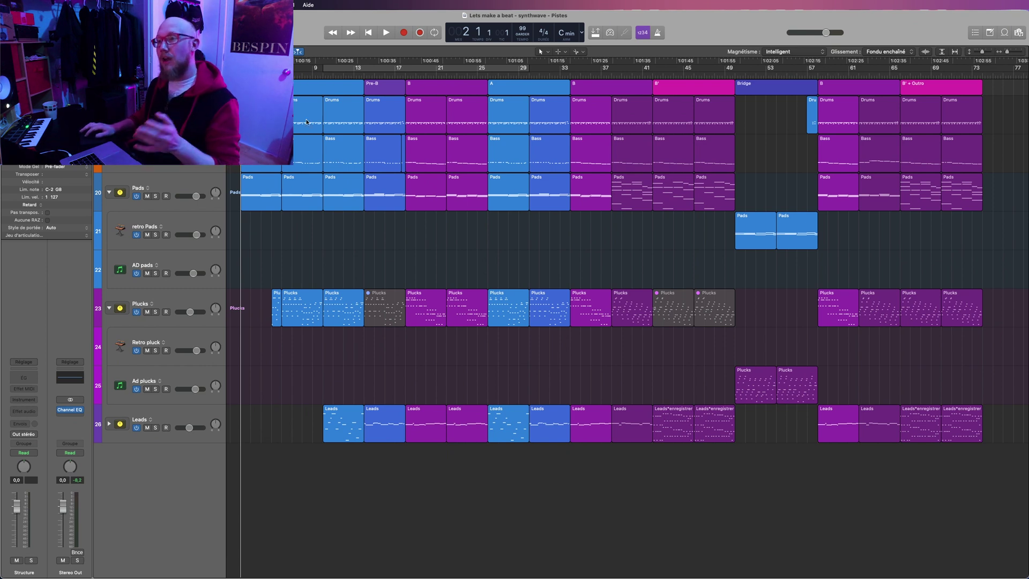
# Show the Live Loops grid beside the tracks and copy the A section's regions into scene 4 and the B section's into scene 5.
pyautogui.hotkey('alt', 'b')
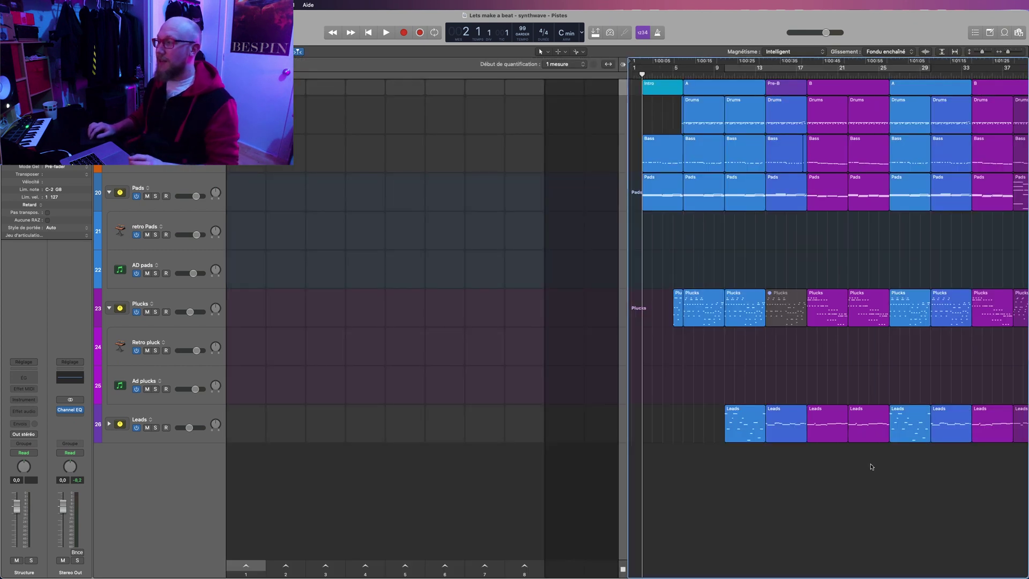
pyautogui.moveTo(872, 467); pyautogui.dragTo(412, 131)
pyautogui.moveTo(746, 471); pyautogui.dragTo(374, 122)
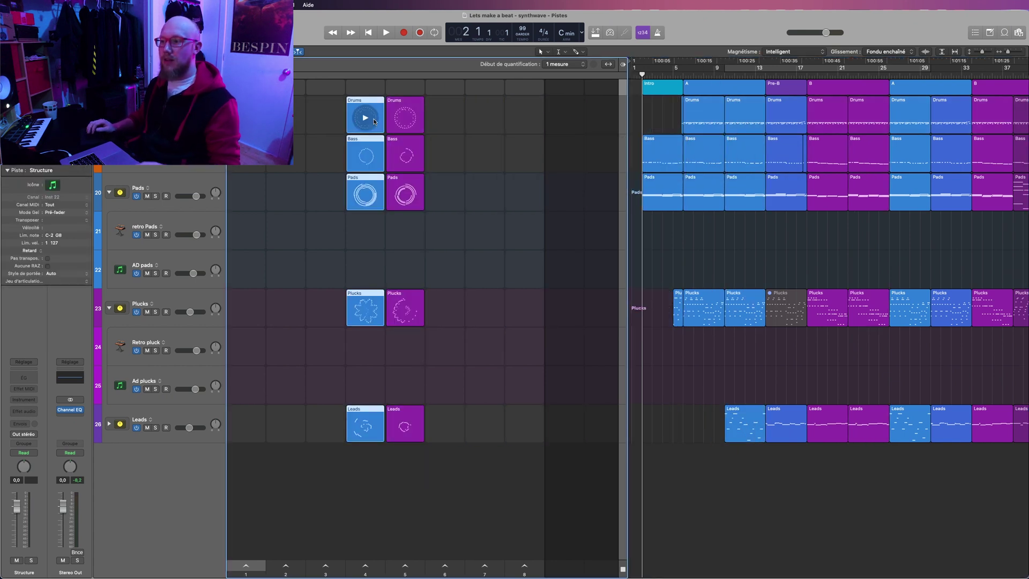
# Copy the second half of the second A section's regions into scene 6, and audition scenes 4, 6 and 5 before stopping.
pyautogui.moveTo(946, 473); pyautogui.dragTo(429, 103)
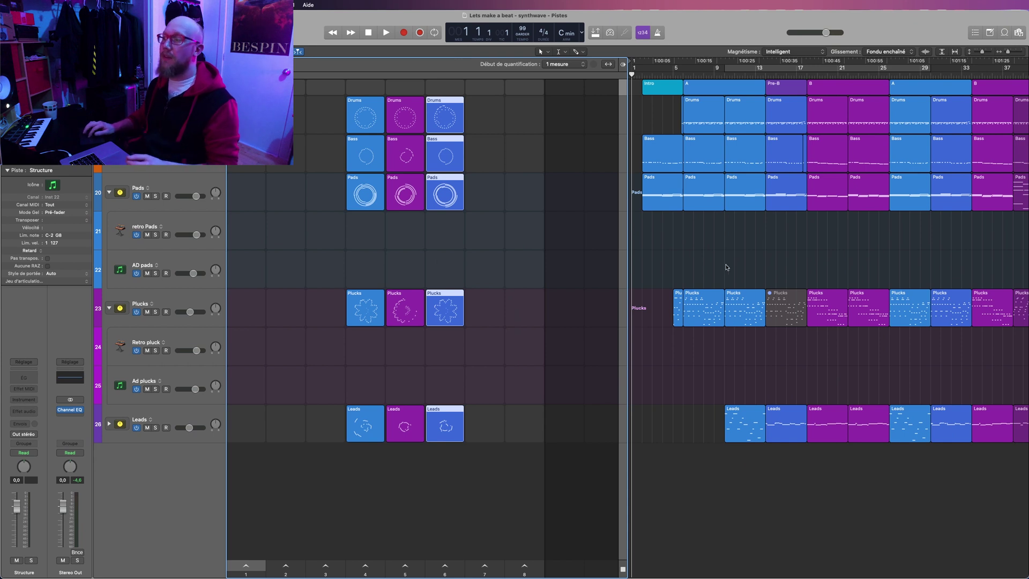
pyautogui.click(365, 565)
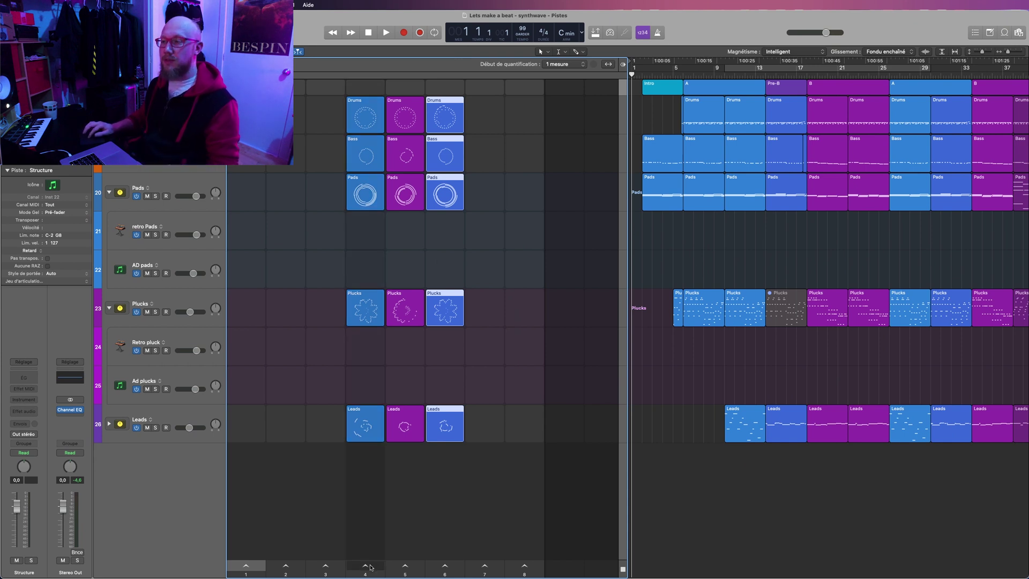
pyautogui.click(444, 565)
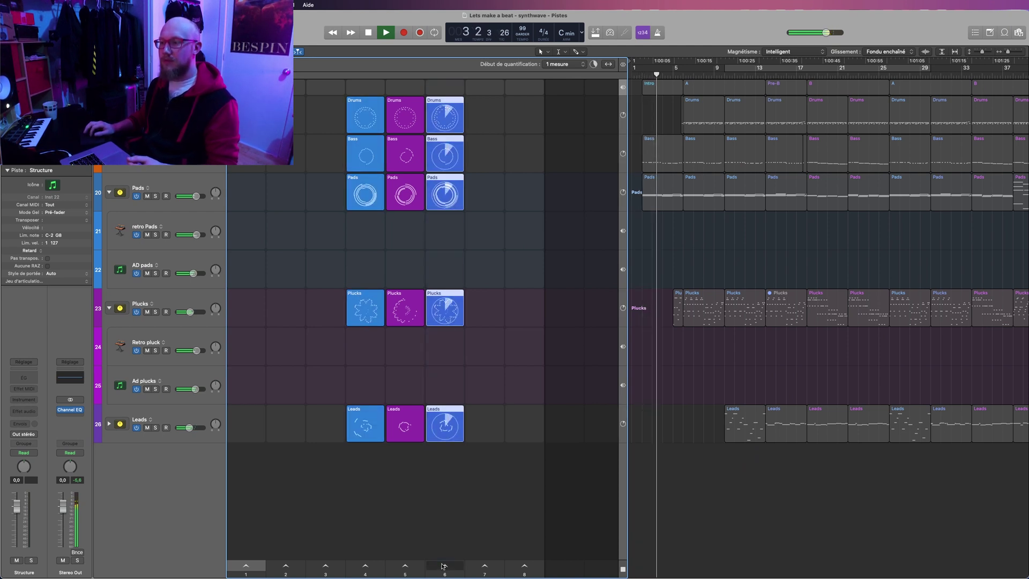
pyautogui.click(411, 565)
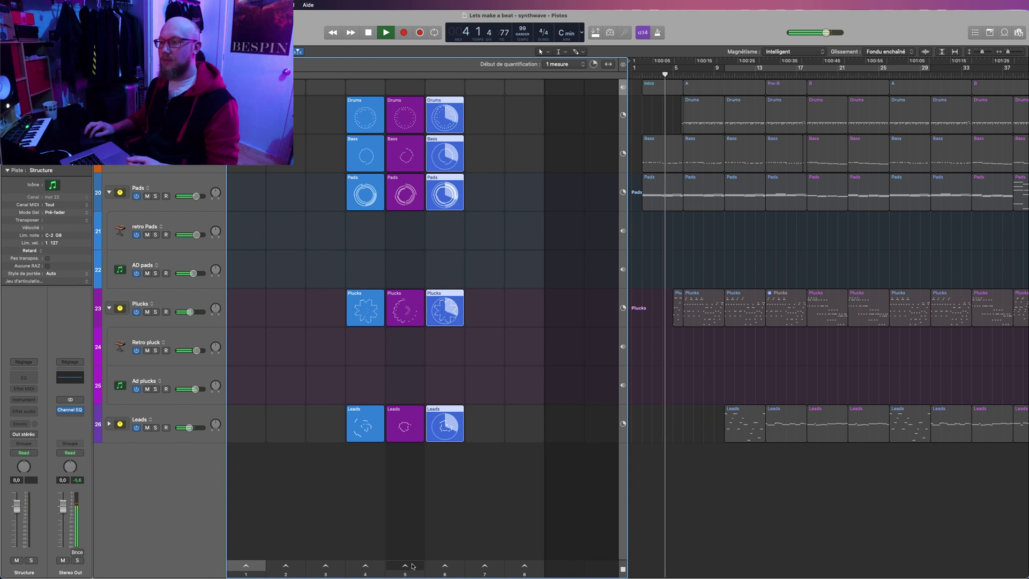
pyautogui.click(376, 564)
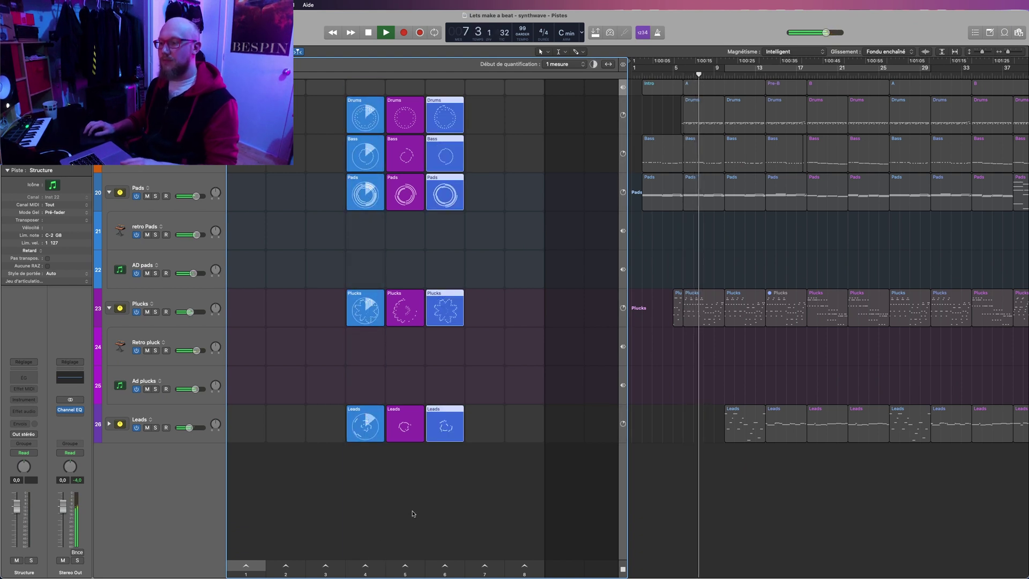
pyautogui.press('space')
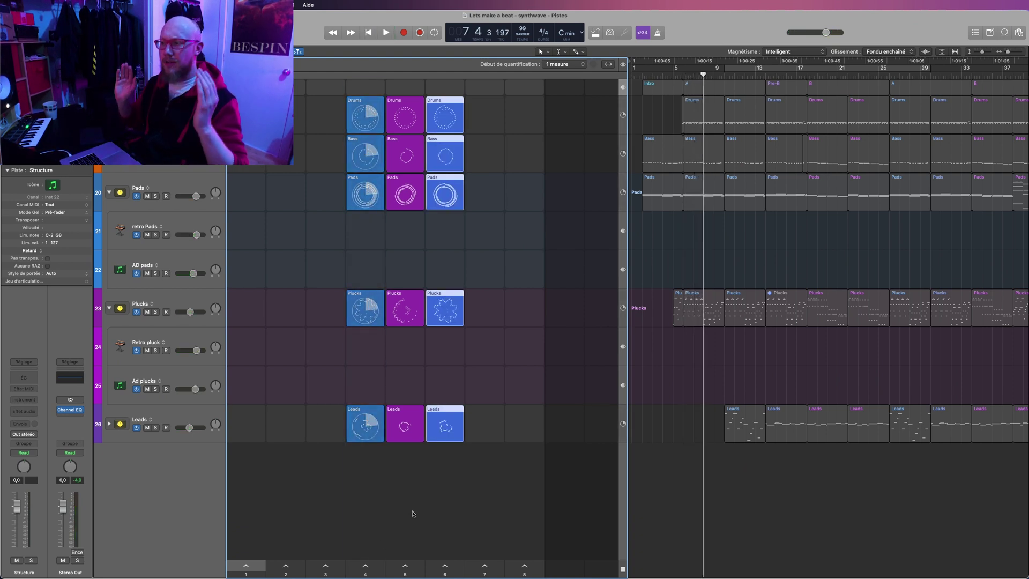
# Hide the Live Loops grid, cycle from the second A section through B' (bars 26 to 50), and audition the start.
pyautogui.hotkey('alt', 'b')
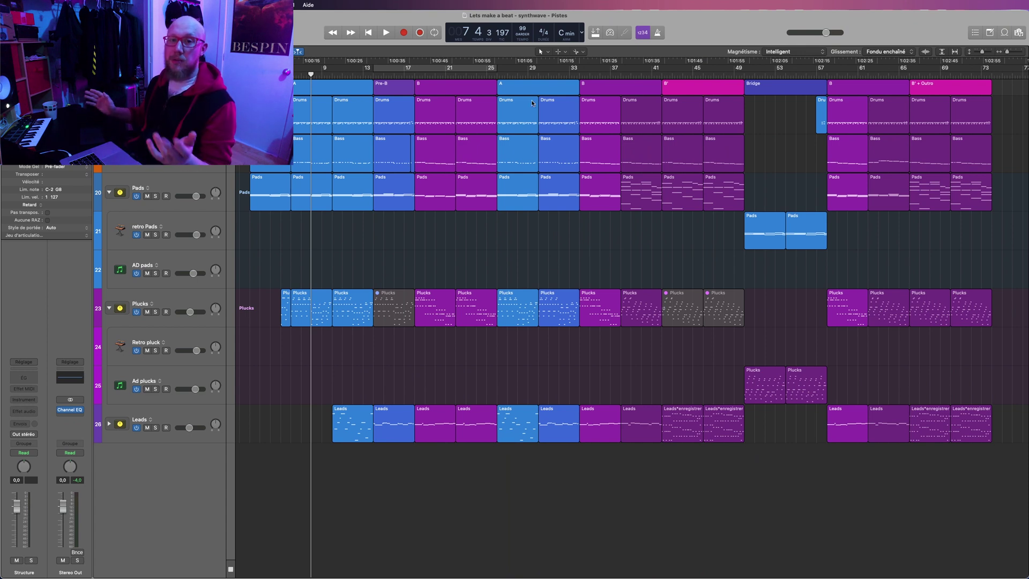
pyautogui.press('c')
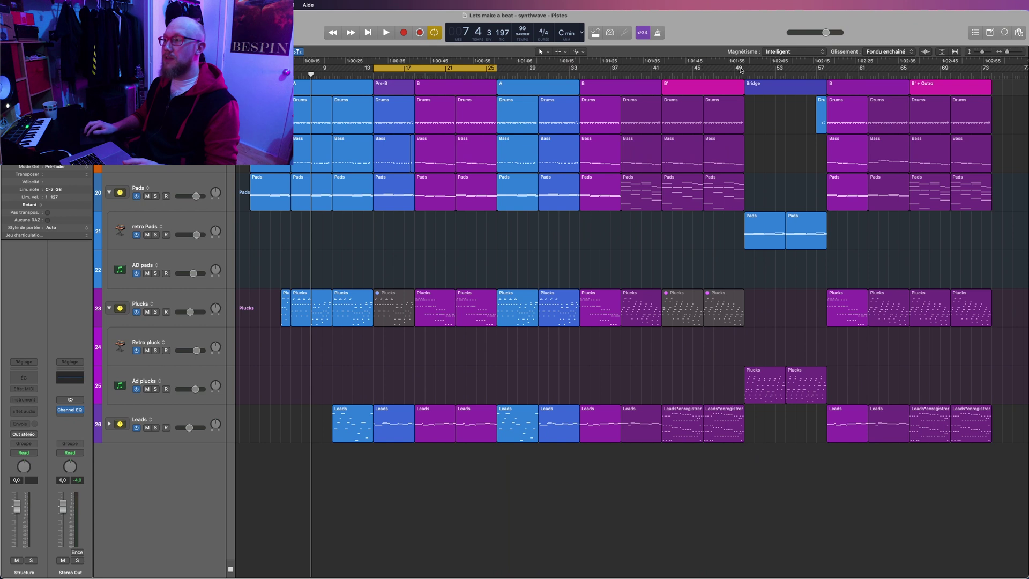
pyautogui.moveTo(743, 68); pyautogui.dragTo(497, 101)
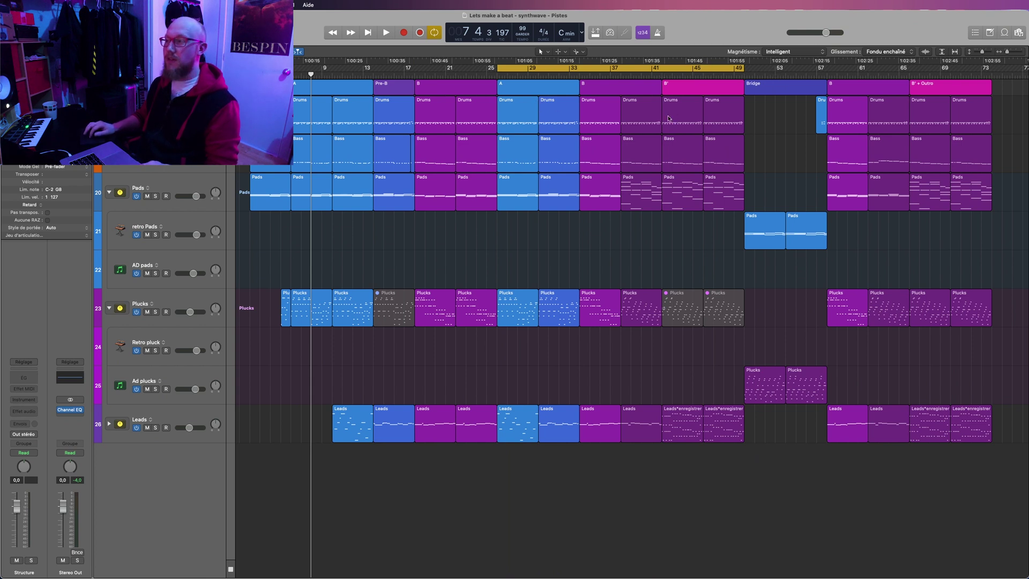
pyautogui.press('space')
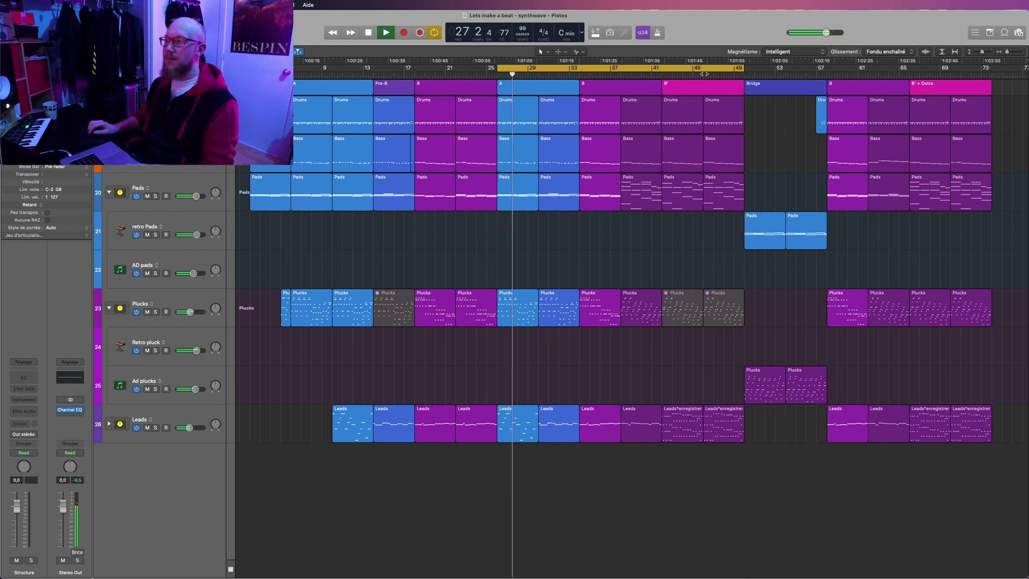
pyautogui.press('space')
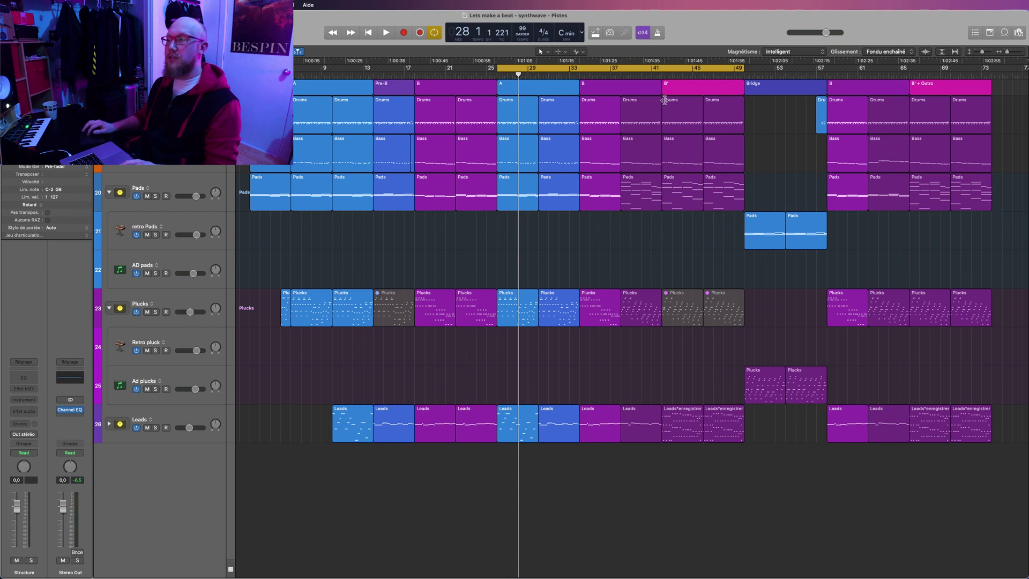
# Set a skip cycle from the first B section to the start of B' (bars 18 to 42) and audition the jump from Pre-B.
pyautogui.moveTo(416, 68); pyautogui.dragTo(665, 79)
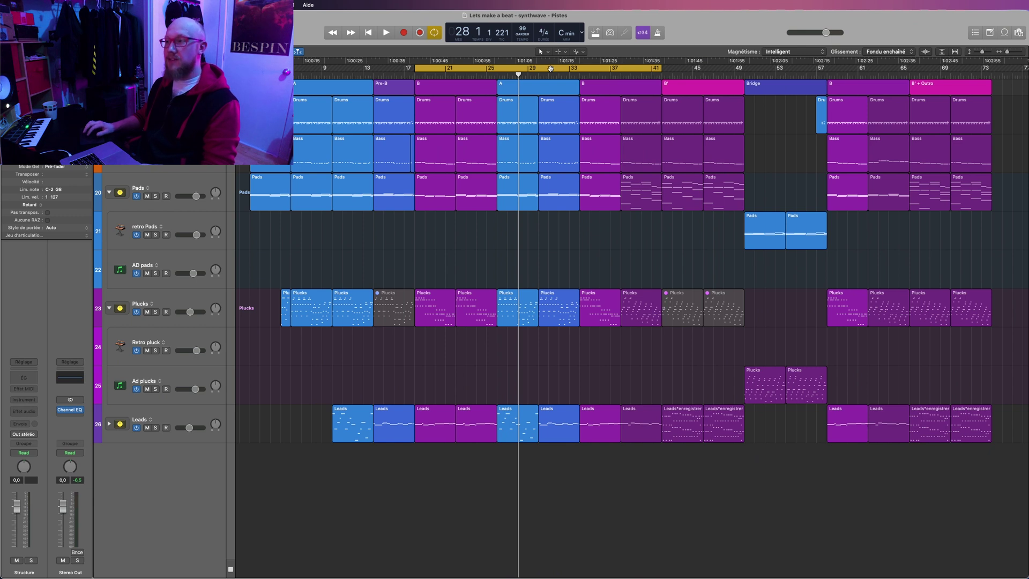
pyautogui.click(550, 69)
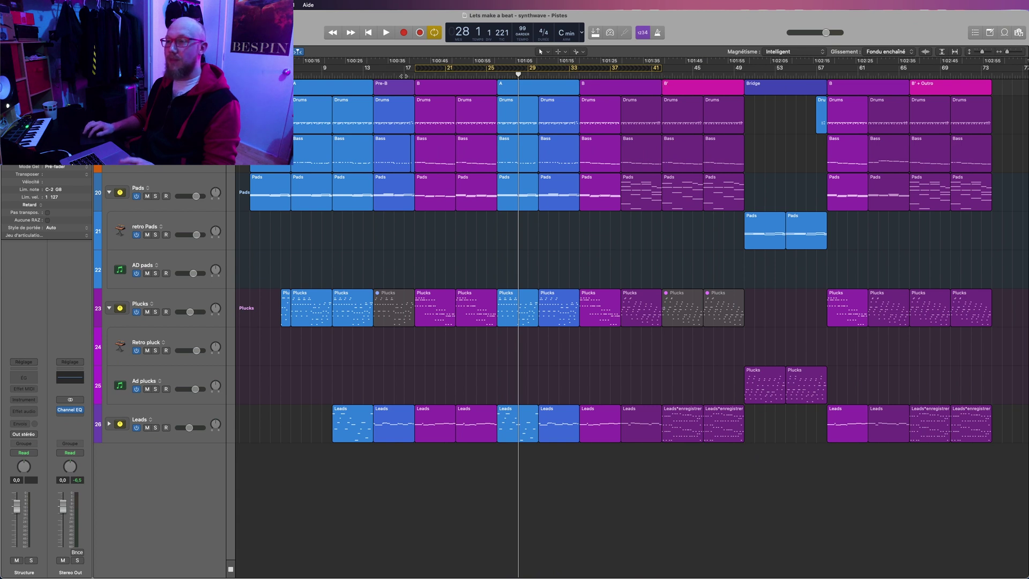
pyautogui.doubleClick(393, 75)
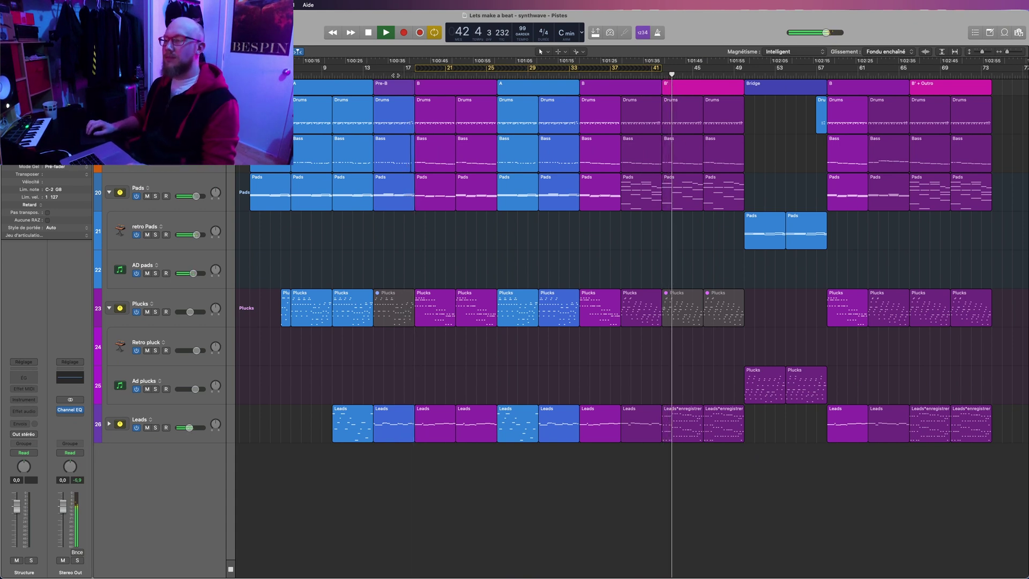
pyautogui.press('space')
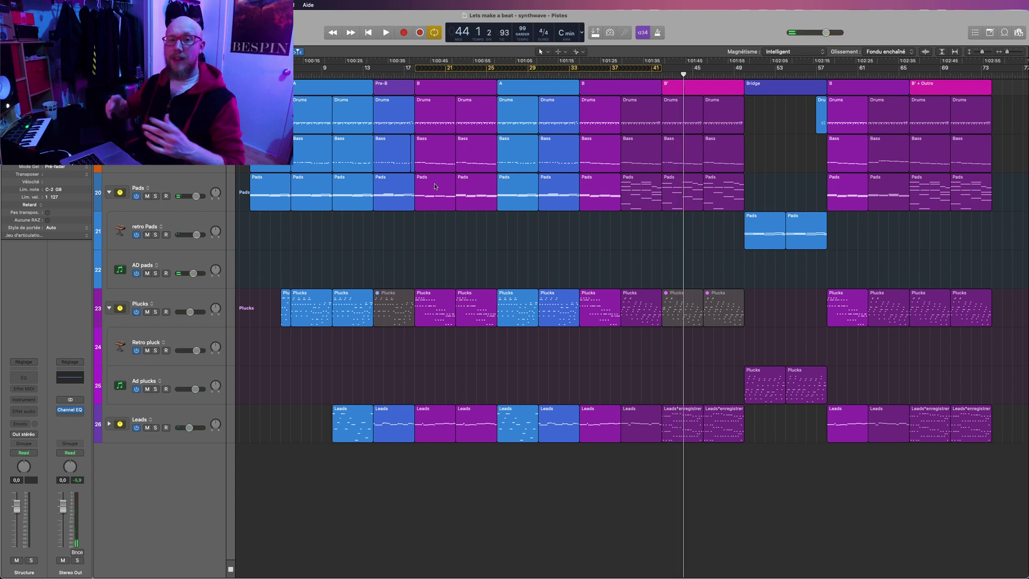